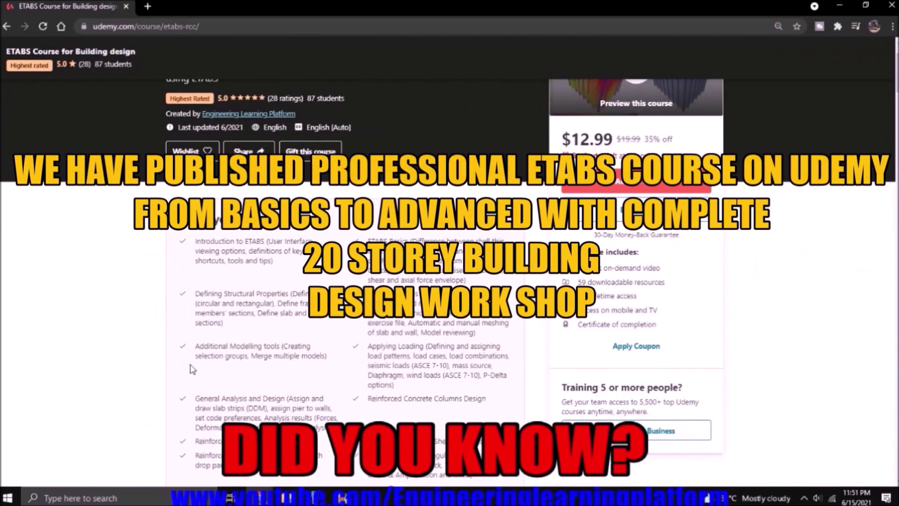
- Orbit and zoom the ETABS frame model to locate the W8X48 column base joint
scroll(449, 281, "down", 13)
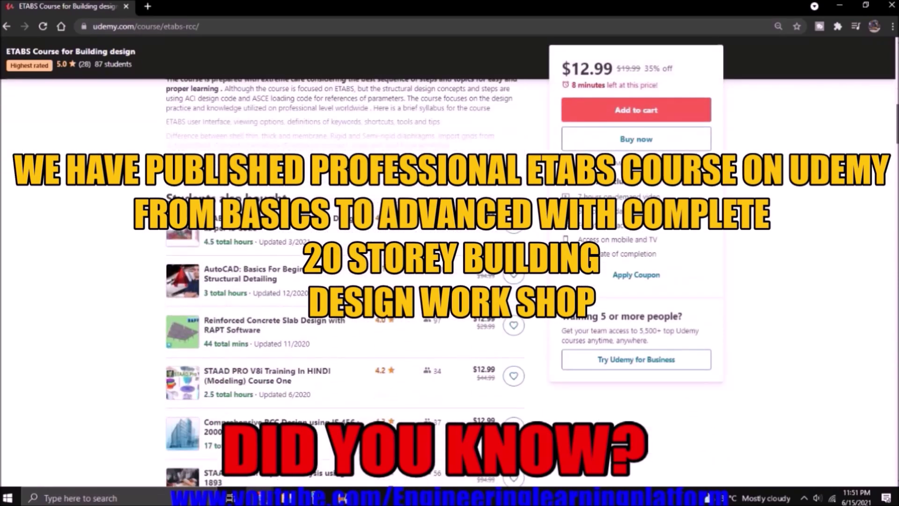
scroll(450, 281, "up", 7)
scroll(449, 281, "up", 6)
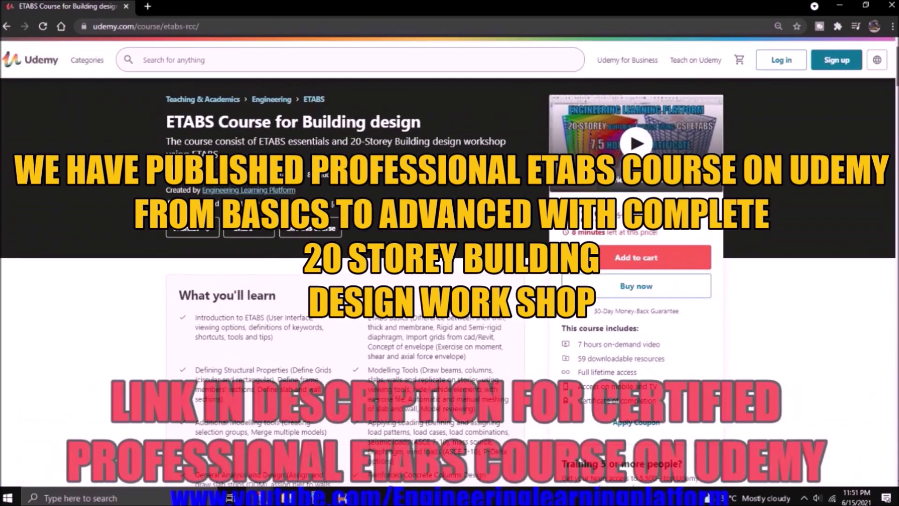
scroll(449, 281, "down", 4)
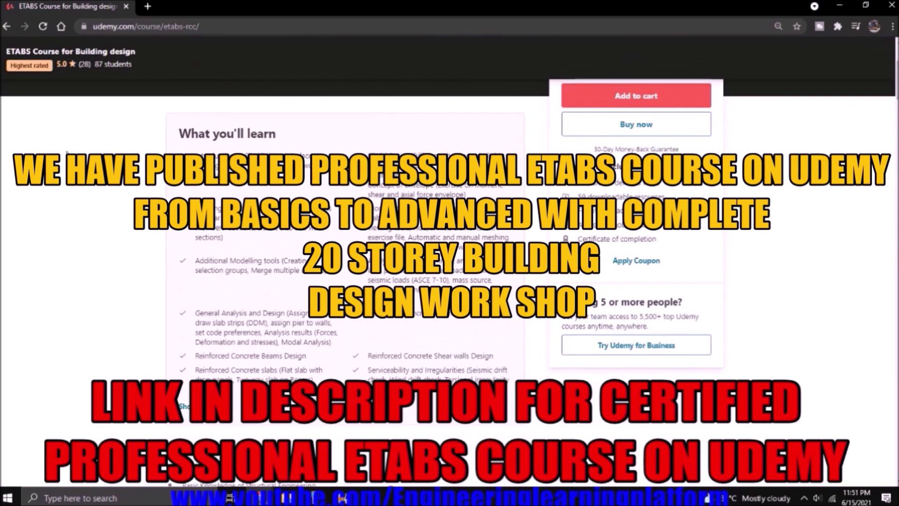
scroll(855, 120, "down", 6)
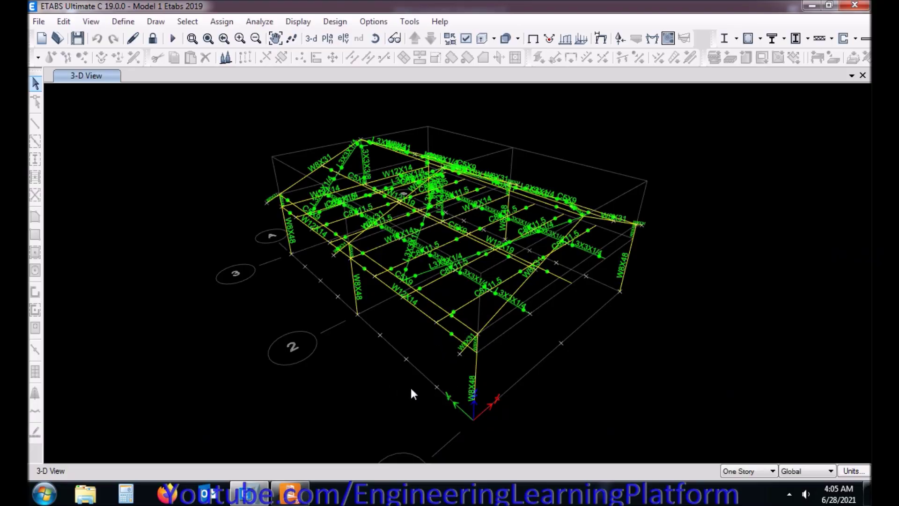
left_click_drag(411, 388, 164, 378)
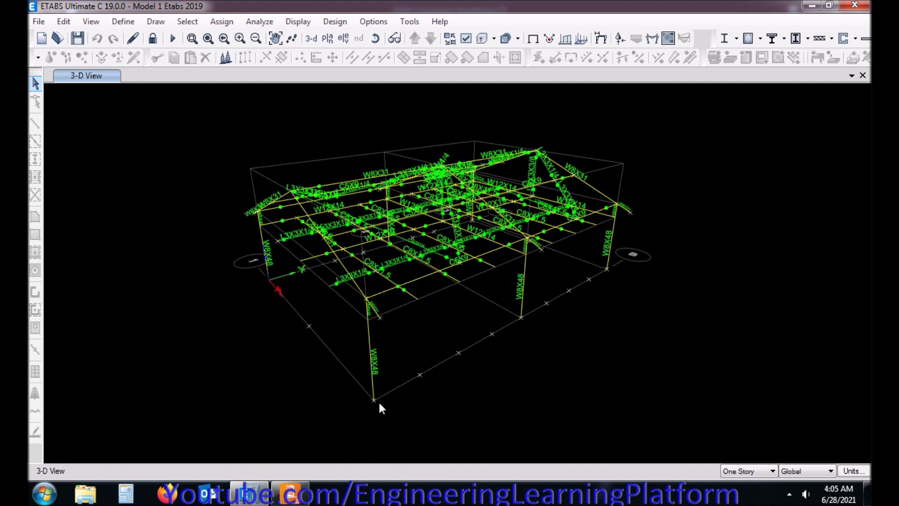
scroll(379, 401, "up", 2)
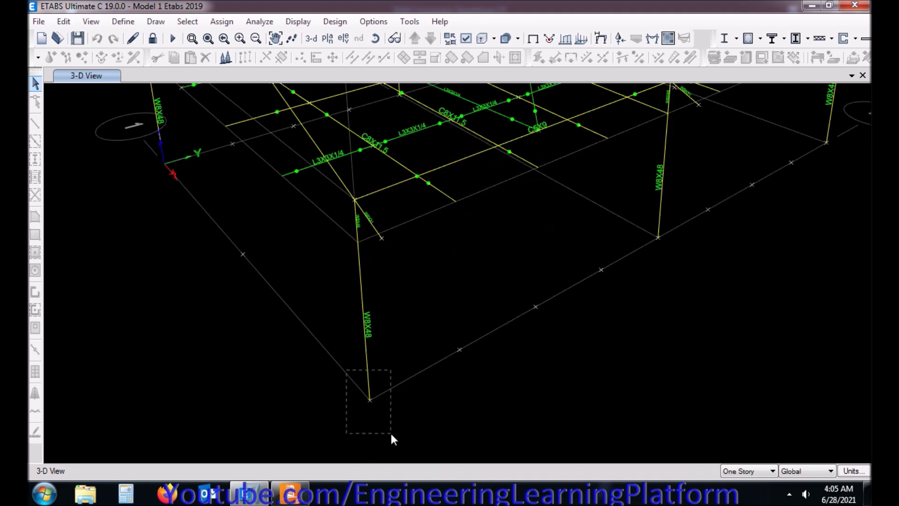
left_click_drag(346, 370, 392, 435)
scroll(369, 336, "up", 3)
scroll(369, 337, "down", 6)
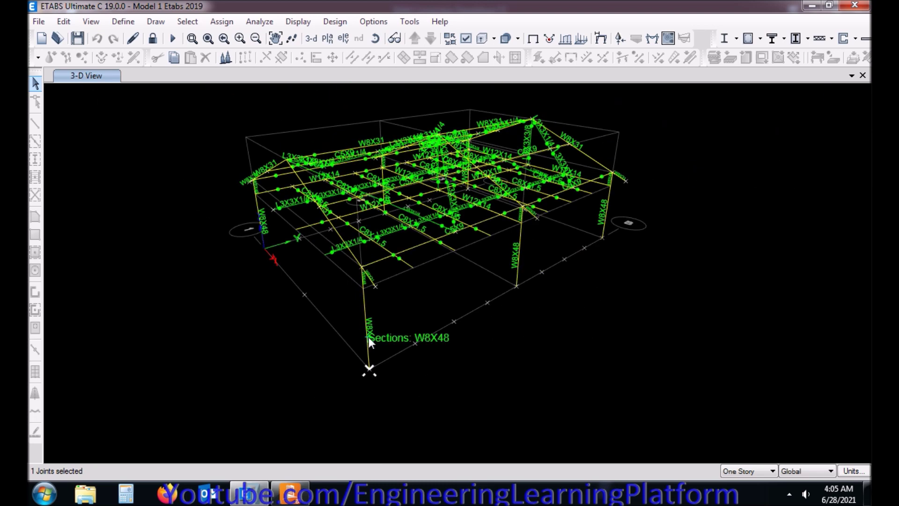
scroll(369, 370, "up", 3)
key("ctrl+q")
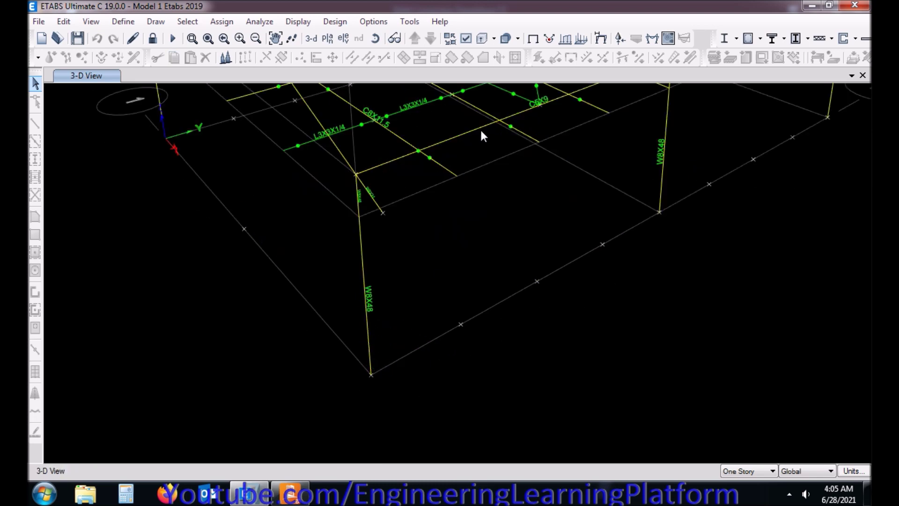
- Review the ETABS load patterns, leaving them unchanged
left_click(124, 21)
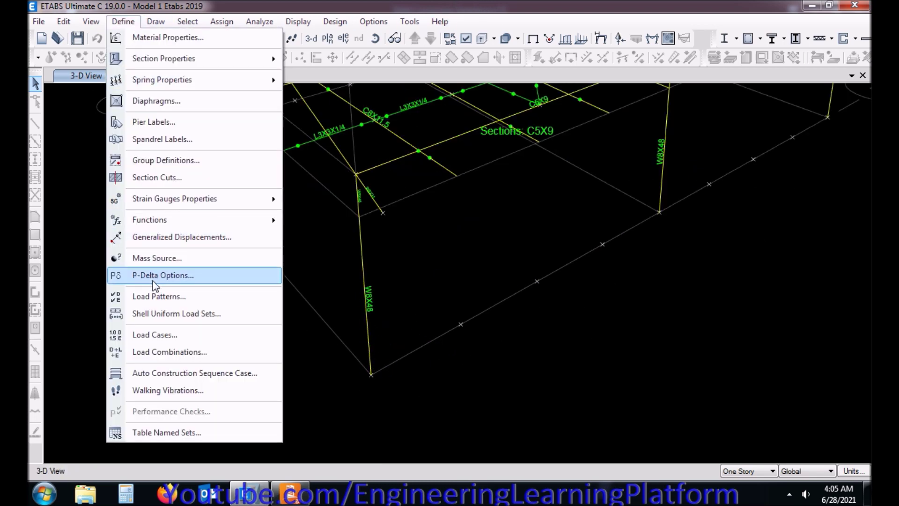
left_click(166, 297)
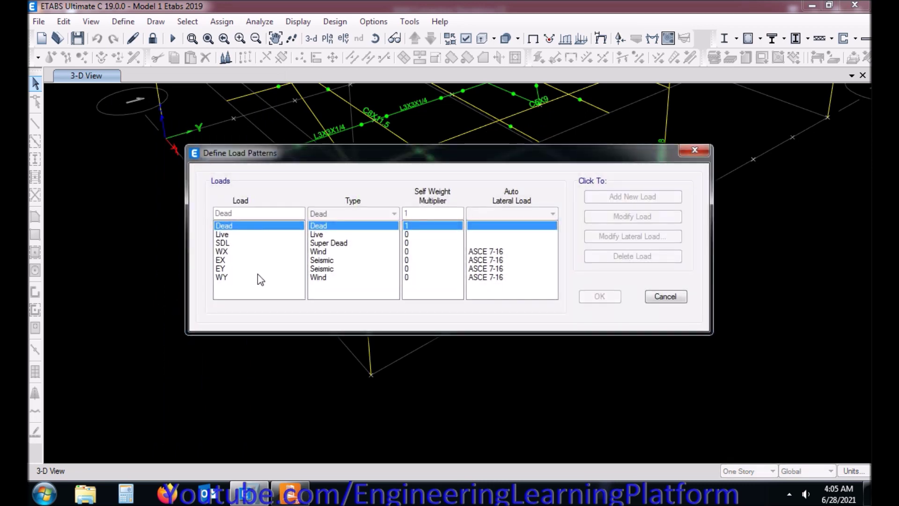
left_click(674, 298)
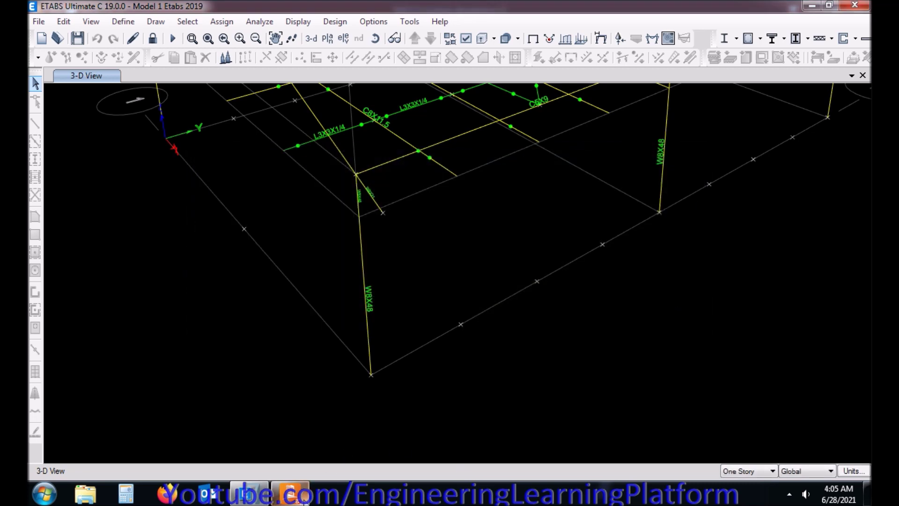
- Start a new RAM Connection joint with joint type CB column base
left_click(288, 421)
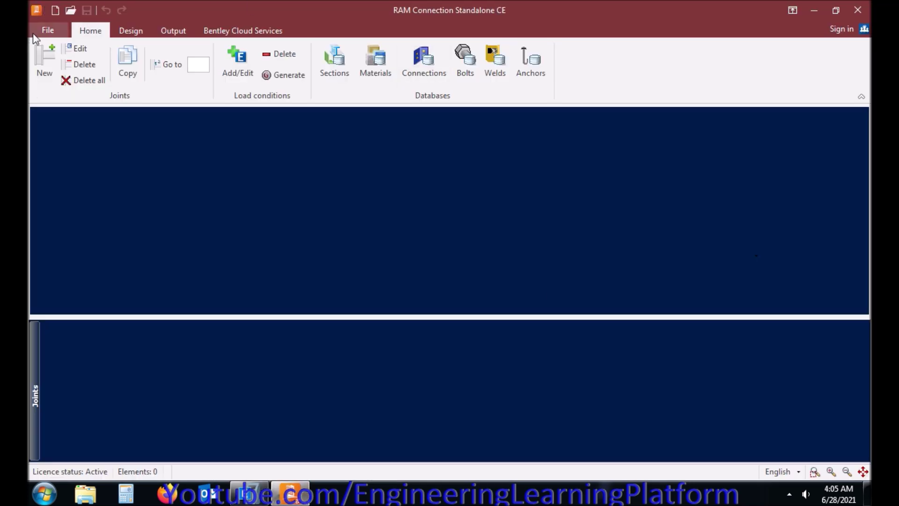
left_click(51, 53)
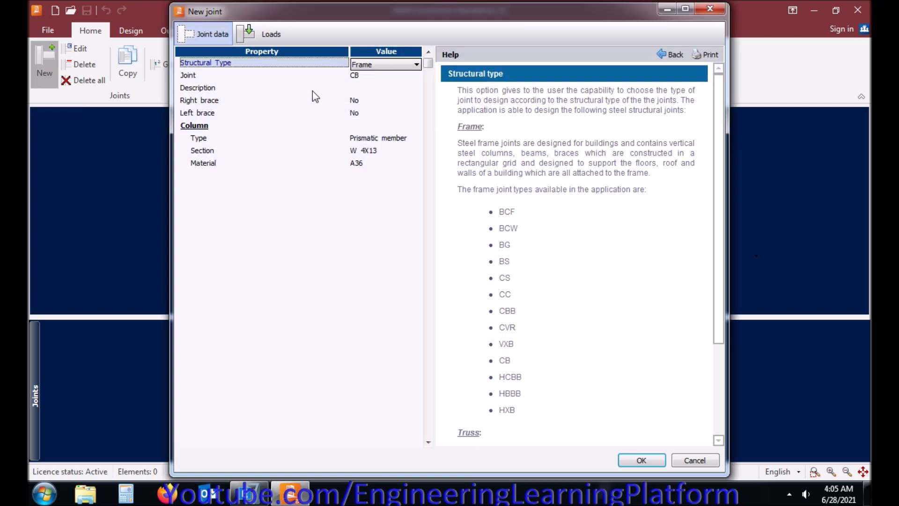
left_click(371, 76)
left_click(375, 77)
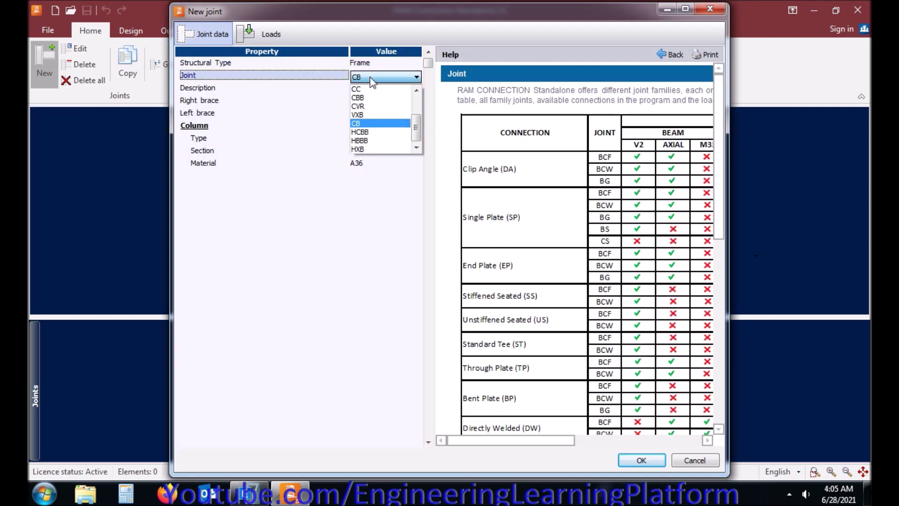
left_click(368, 124)
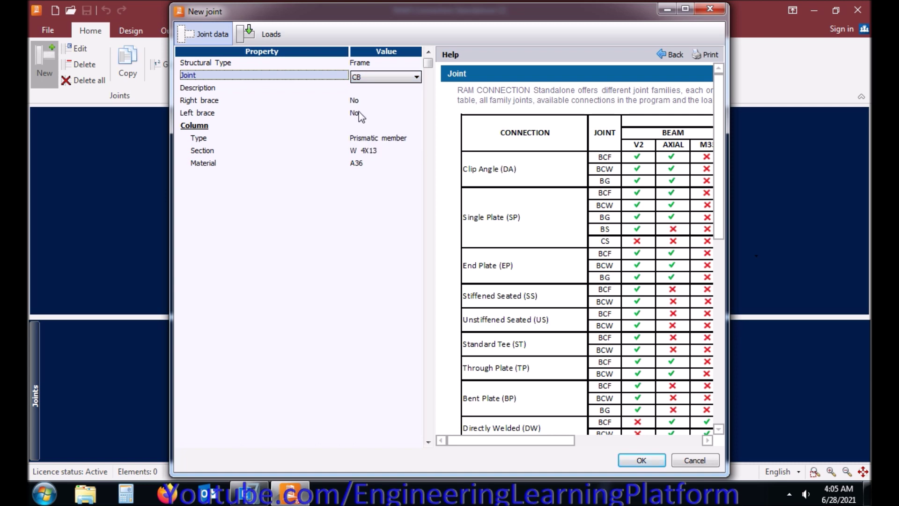
- Set the column to W 8X48 from the W table in A36 steel and create the joint
left_click(412, 151)
left_click(416, 152)
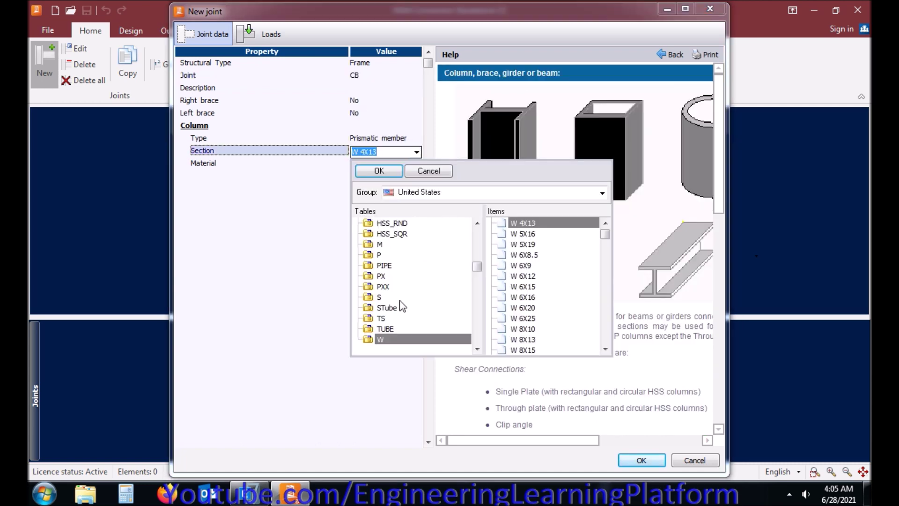
left_click(438, 338)
left_click(557, 255)
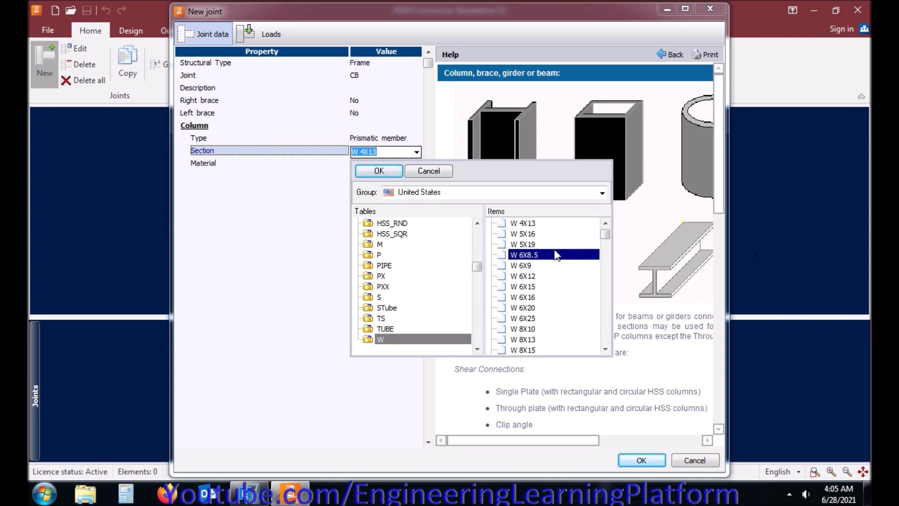
scroll(556, 255, "down", 3)
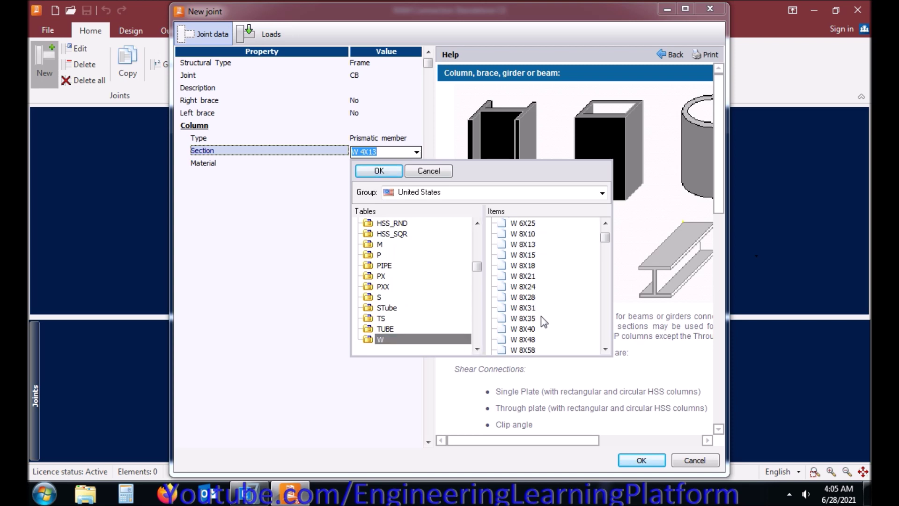
left_click(541, 340)
left_click(377, 170)
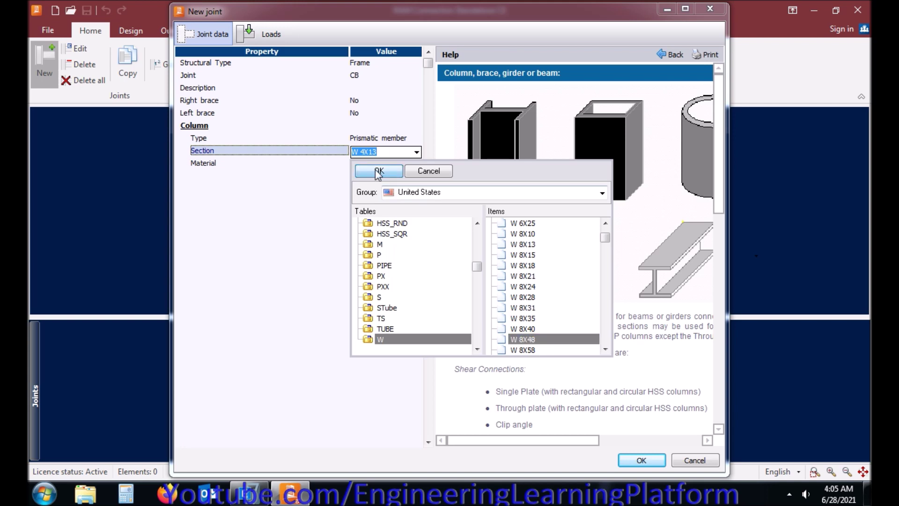
left_click(402, 164)
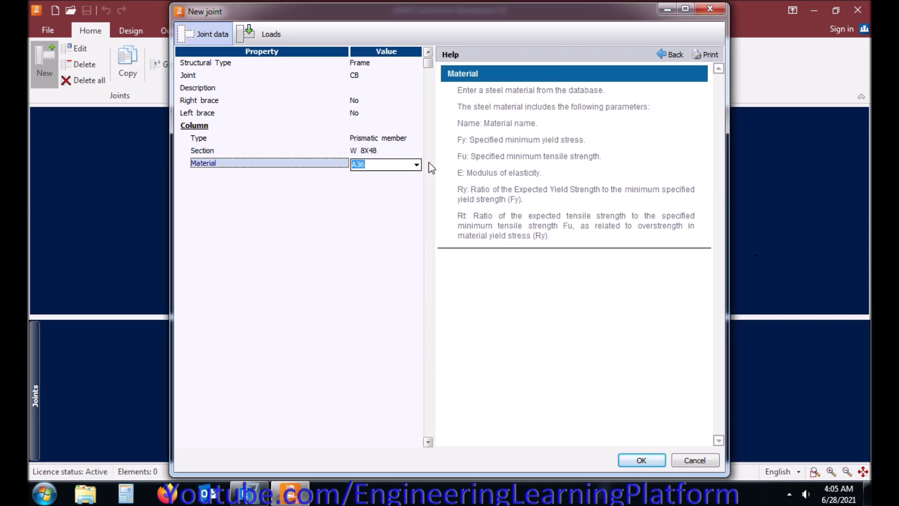
left_click(628, 463)
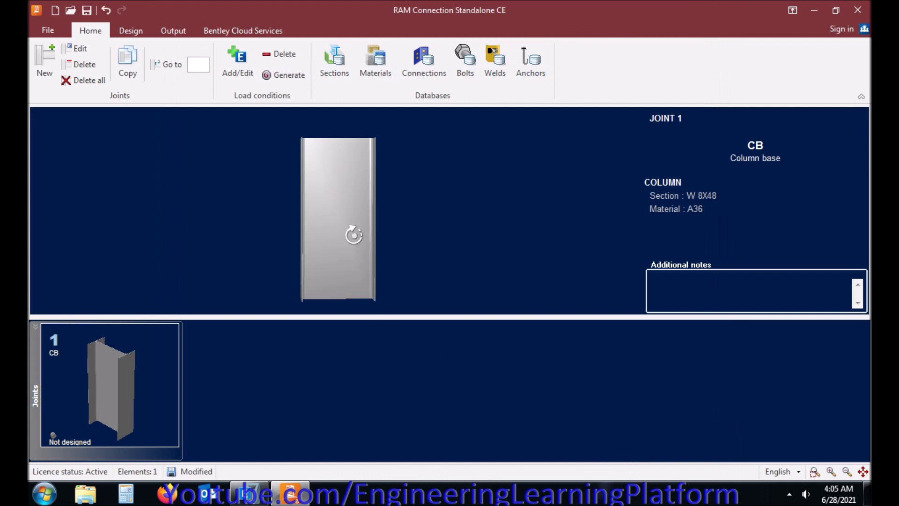
- Rotate the W 8X48 column view and inspect Joint 1's loads
left_click_drag(354, 235, 449, 234)
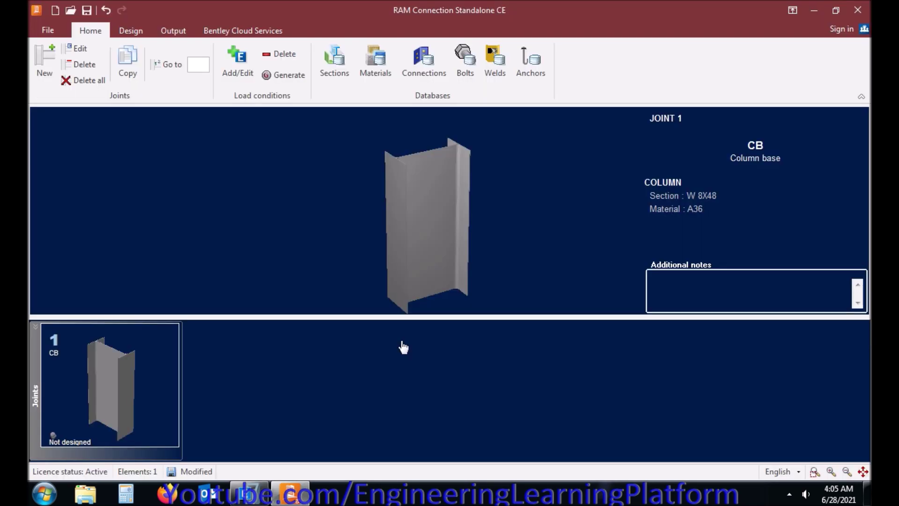
left_click_drag(426, 260, 467, 264)
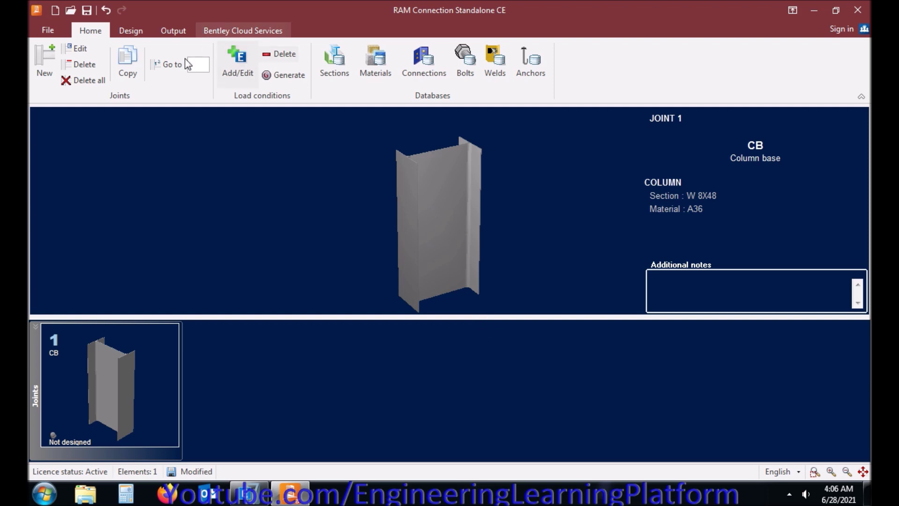
left_click(75, 47)
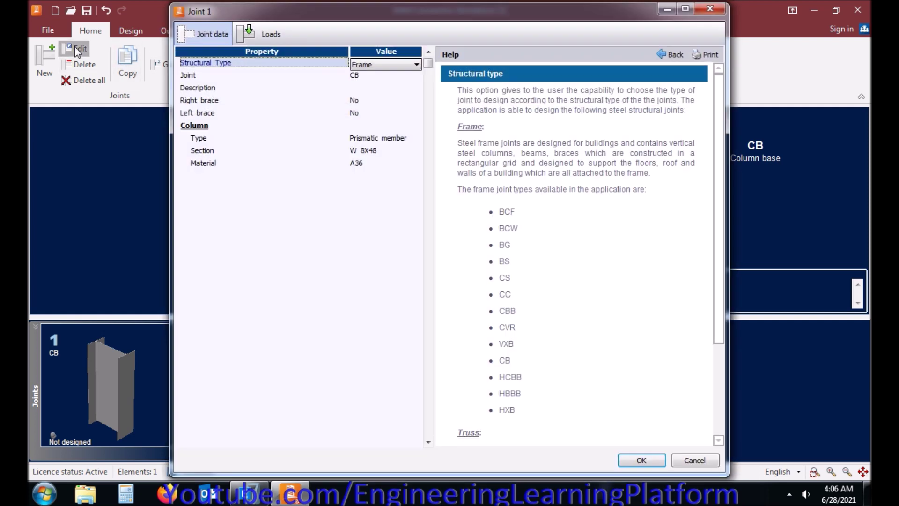
left_click(269, 38)
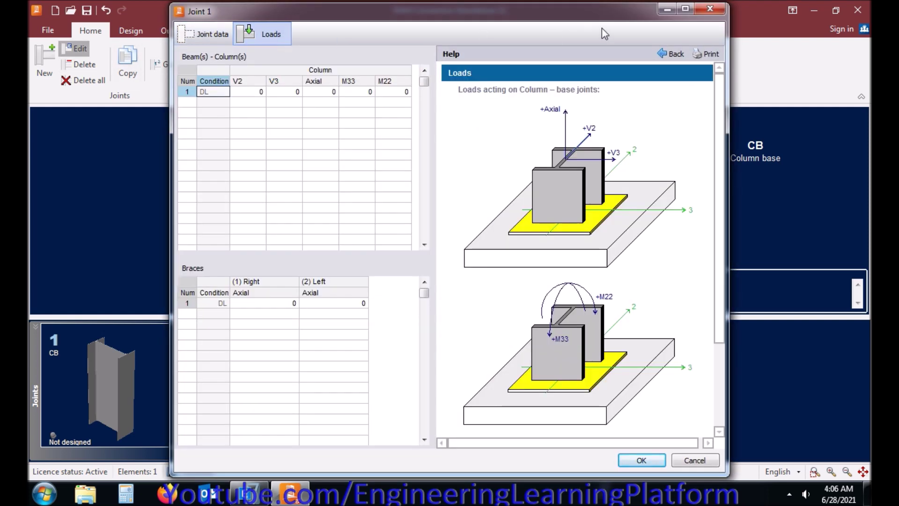
left_click(710, 9)
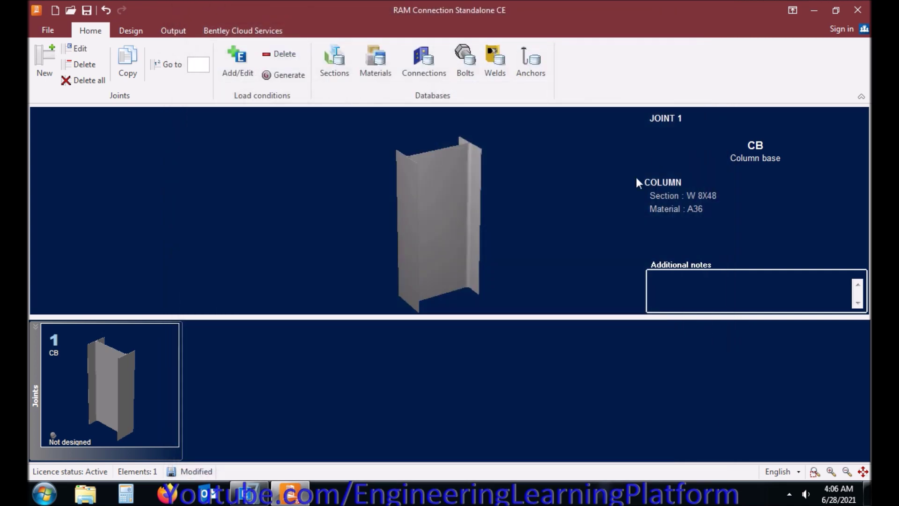
- Define six load conditions for Joint 1: DL, LL, Wx, Wz, EQx and EQz
left_click(246, 58)
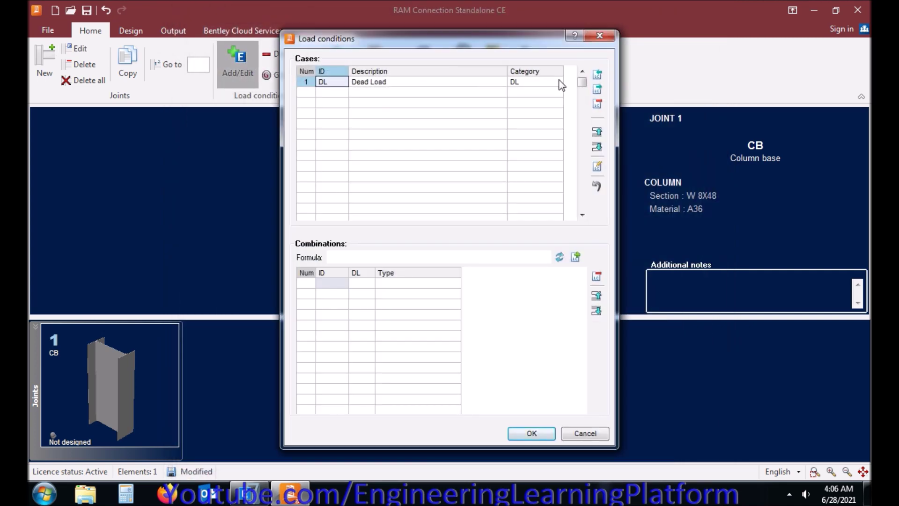
left_click(598, 75)
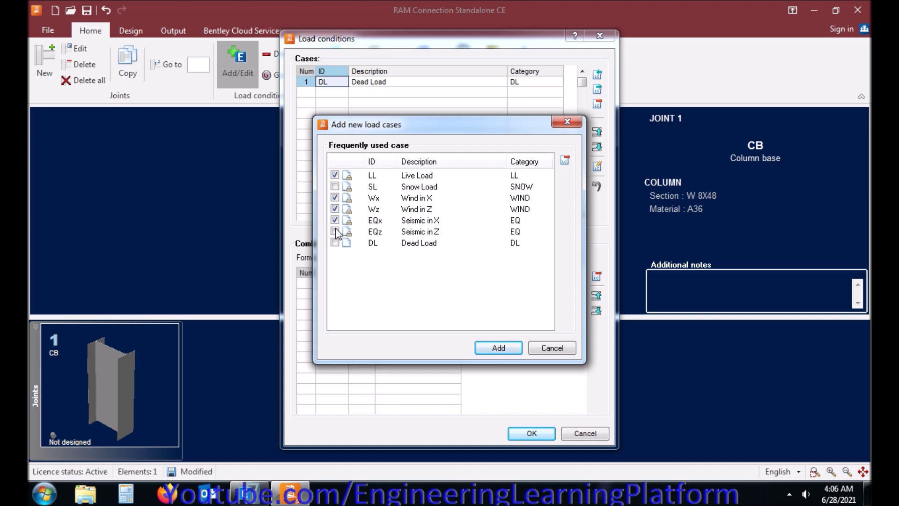
left_click(487, 351)
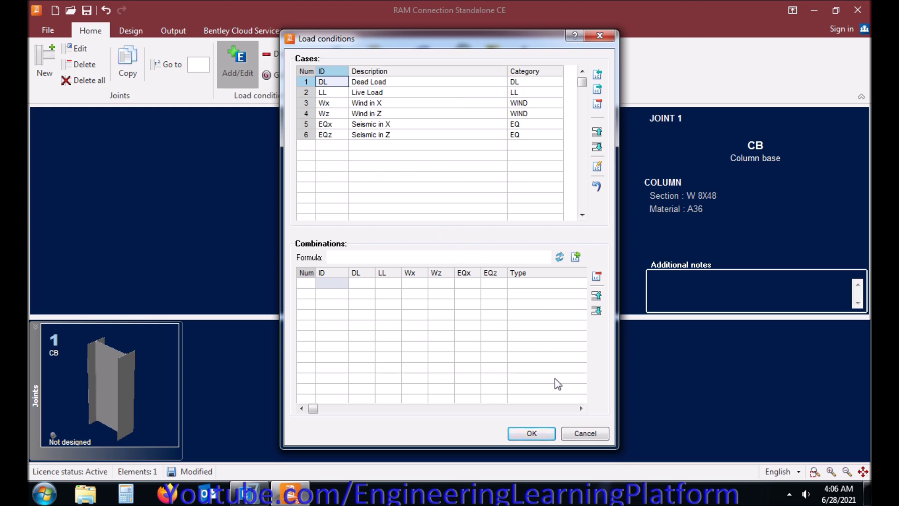
left_click(532, 433)
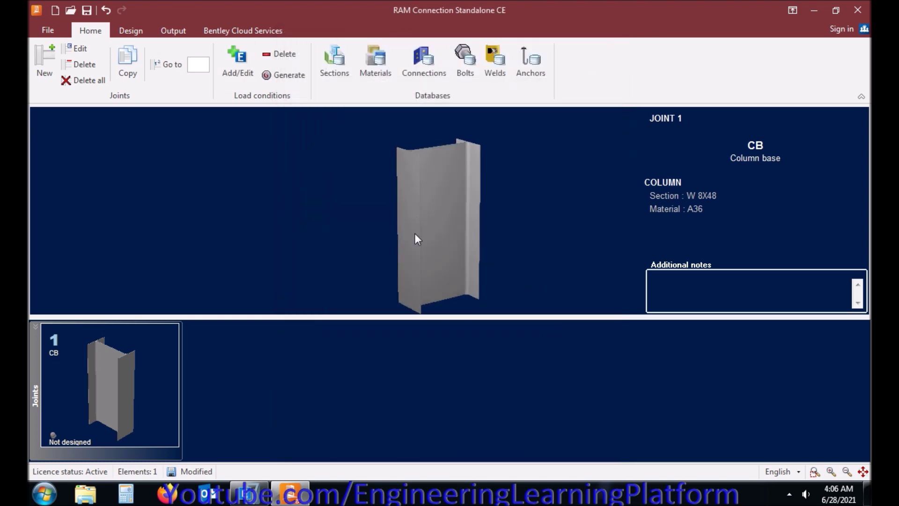
- In ETABS, review the load patterns including SDL without making changes
left_click(249, 493)
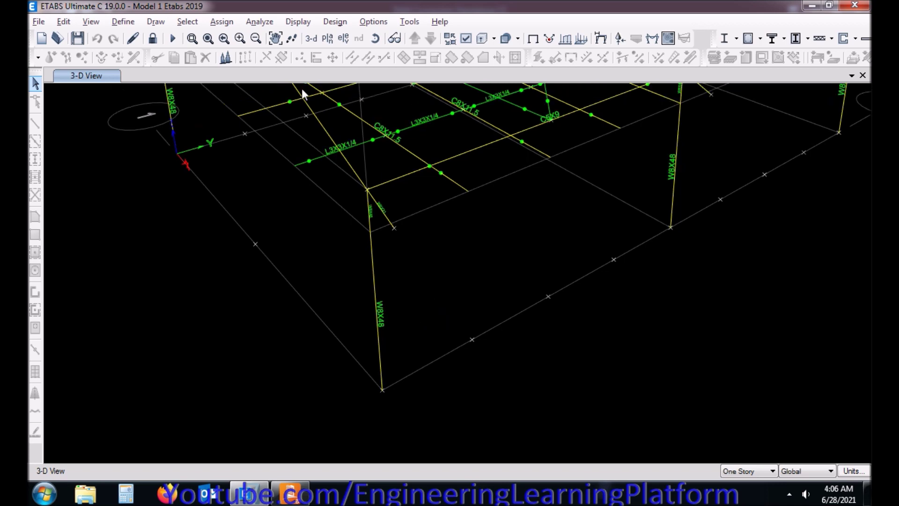
left_click(120, 22)
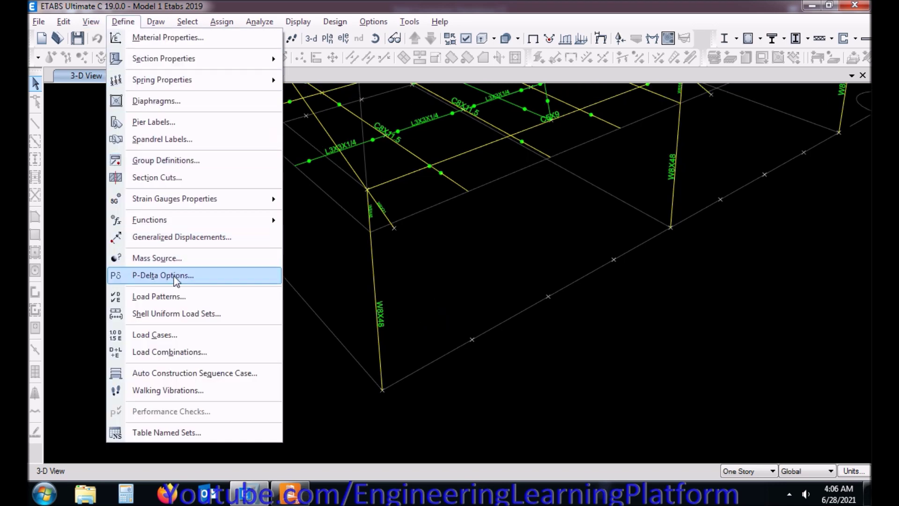
left_click(170, 295)
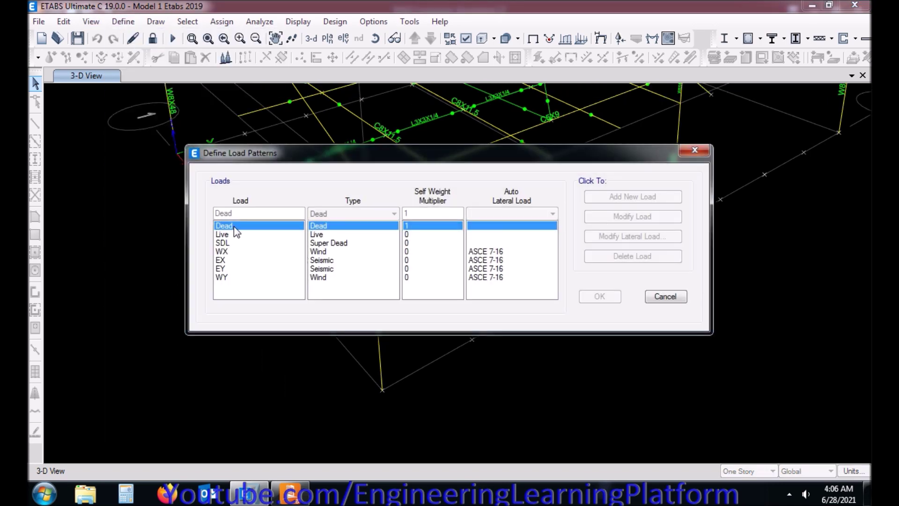
left_click(235, 243)
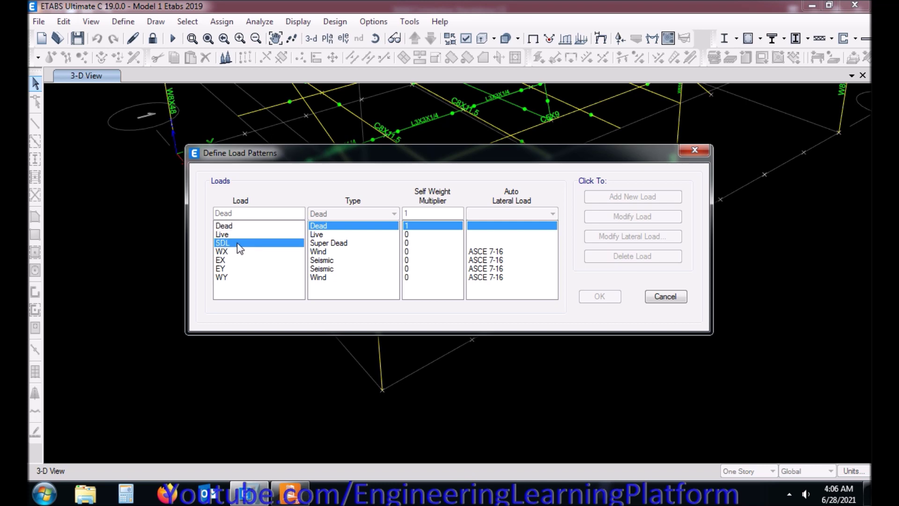
left_click(664, 297)
- Inspect the D TOTAL combination of Dead plus SDL at factor 1, leaving it unchanged
left_click(129, 22)
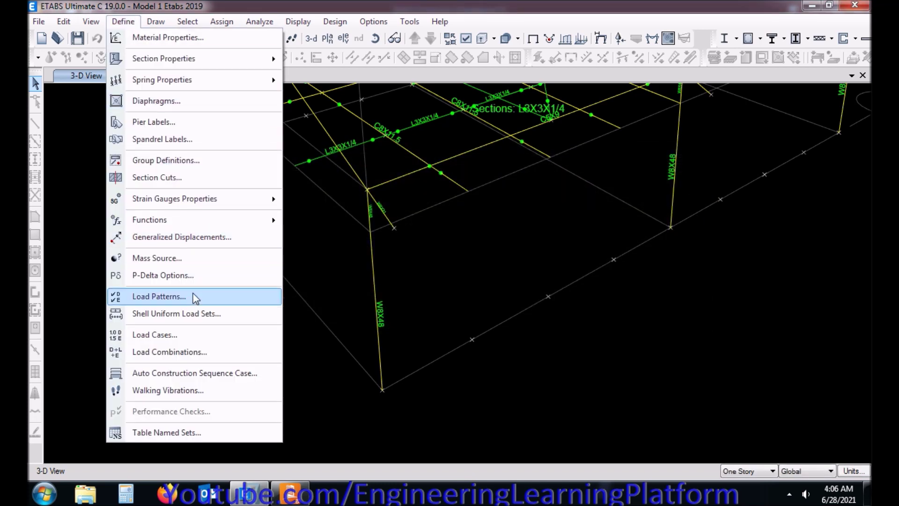
left_click(186, 352)
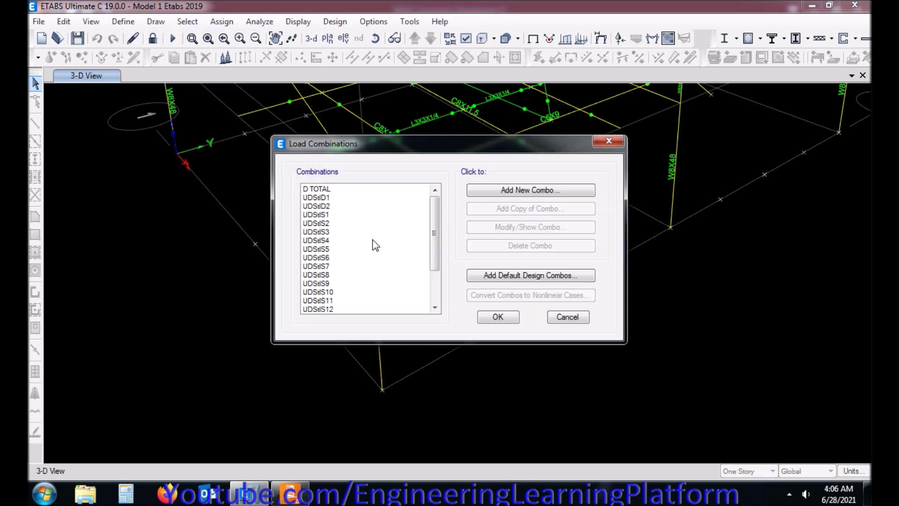
left_click(472, 191)
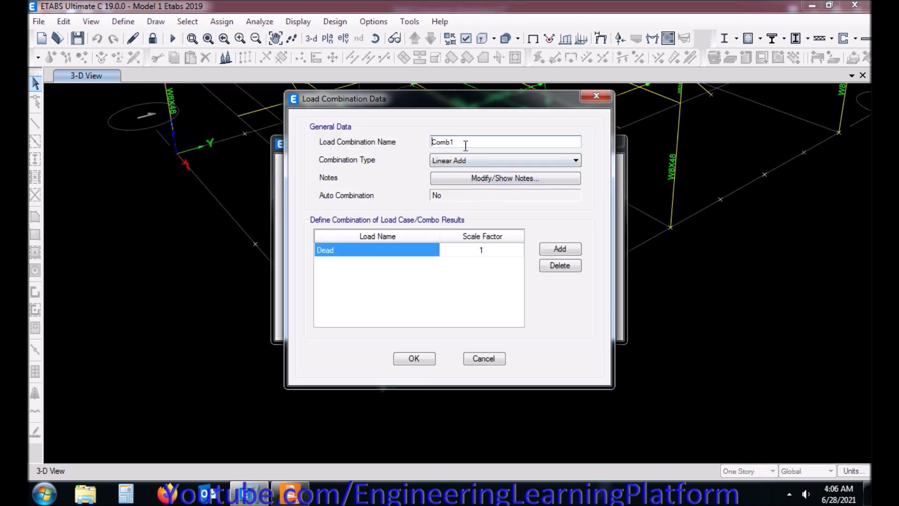
left_click(485, 357)
left_click(331, 188)
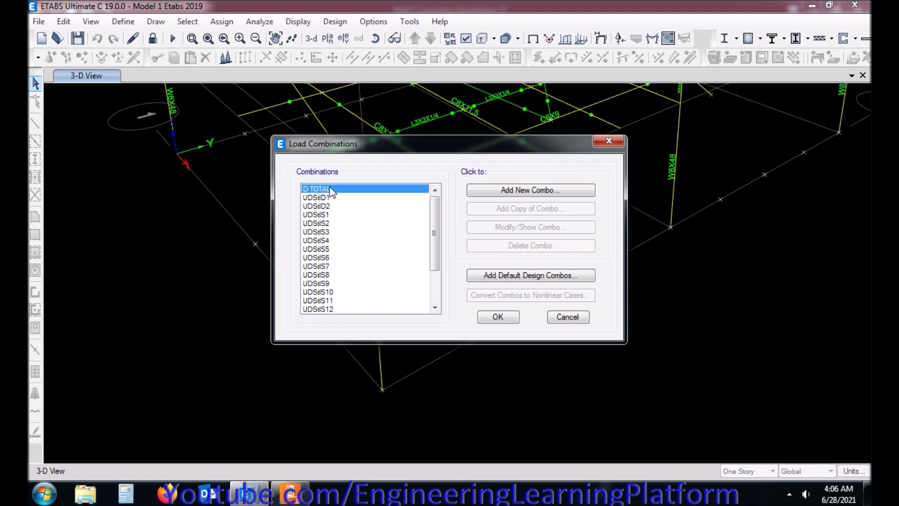
left_click(518, 227)
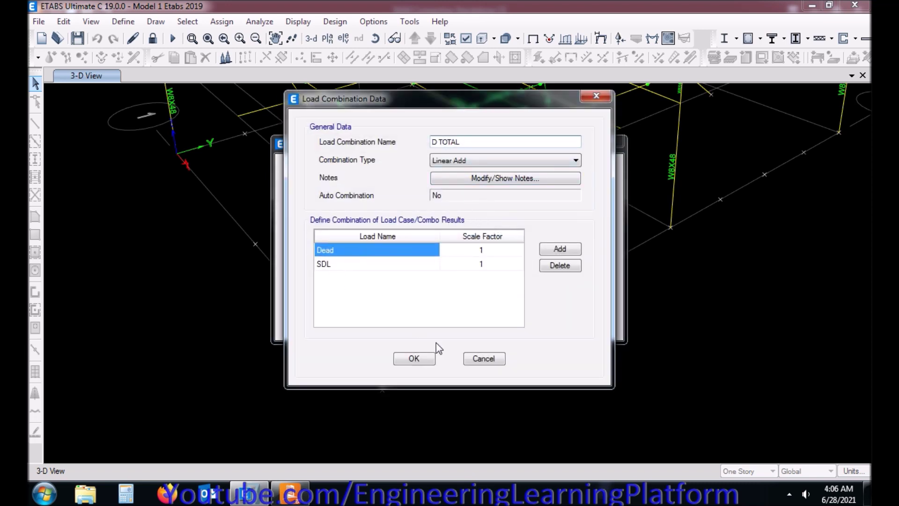
left_click(484, 359)
left_click(564, 317)
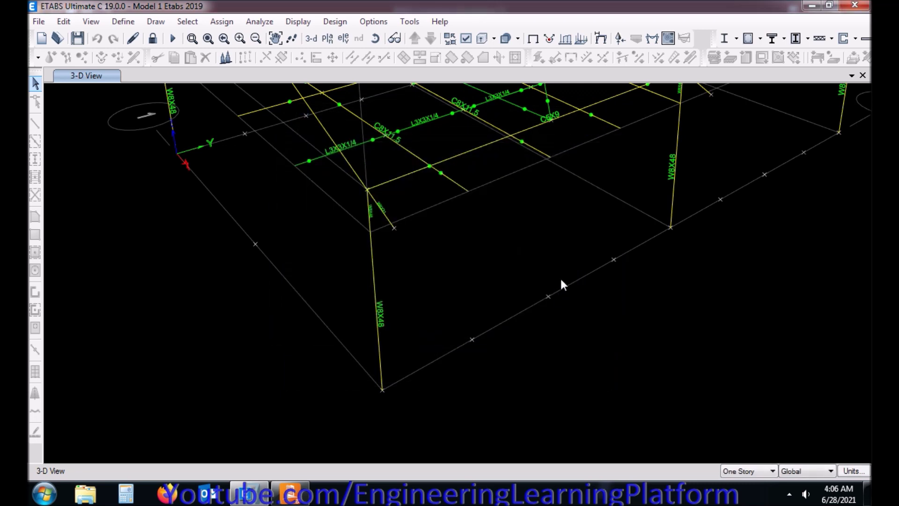
- Plot the D TOTAL axial force diagram, showing column C4 at -32.843 kip
left_click(652, 39)
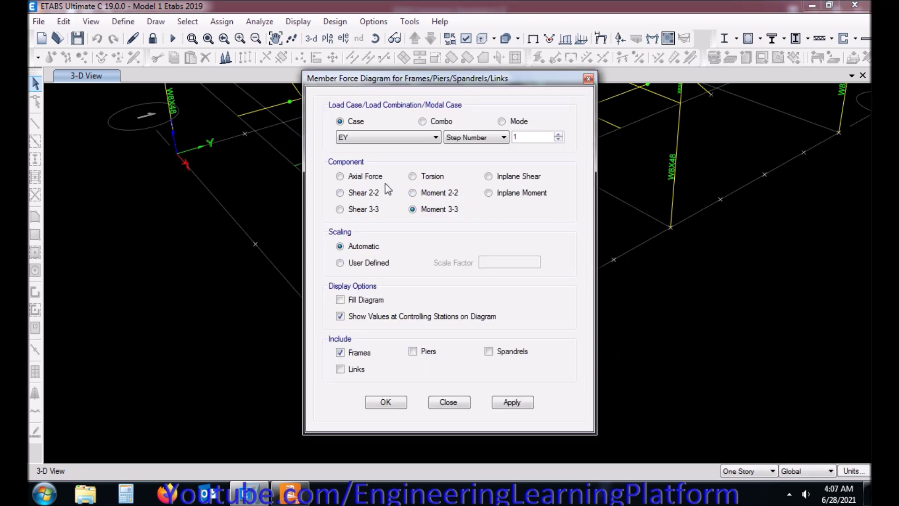
left_click(374, 139)
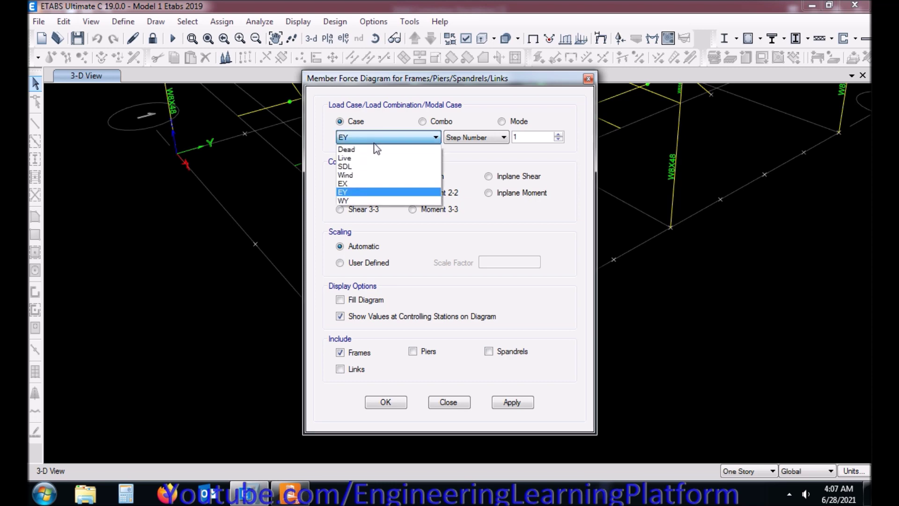
left_click(375, 149)
left_click(375, 137)
left_click(374, 137)
left_click(375, 138)
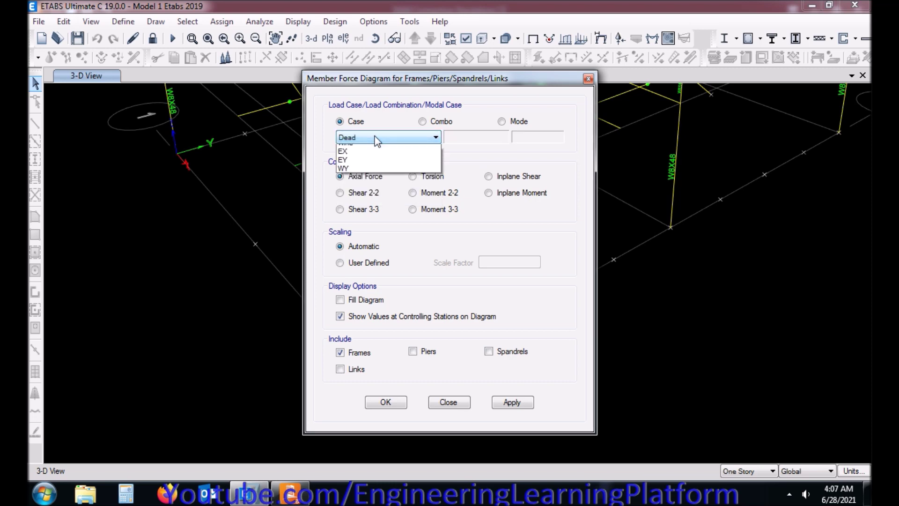
left_click(375, 137)
left_click(443, 121)
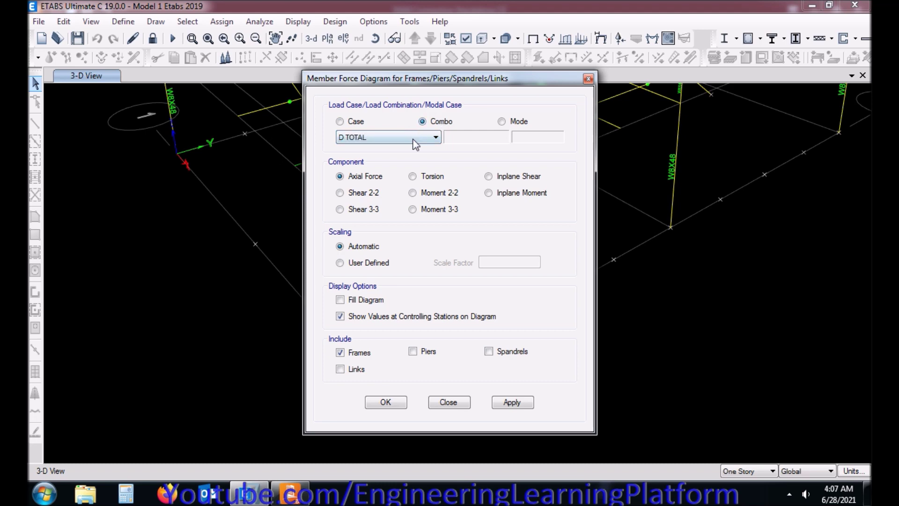
left_click(413, 139)
left_click(381, 138)
left_click(515, 405)
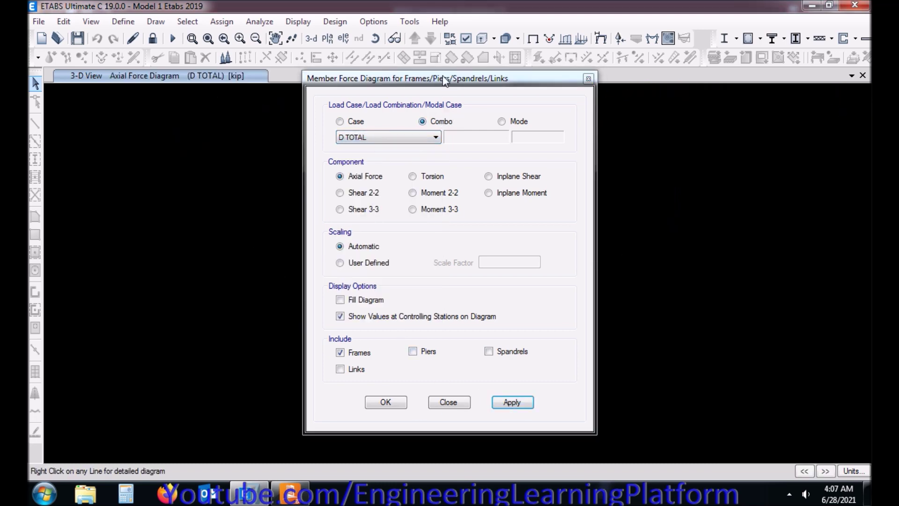
left_click_drag(450, 77, 168, 31)
left_click_drag(485, 198, 487, 206)
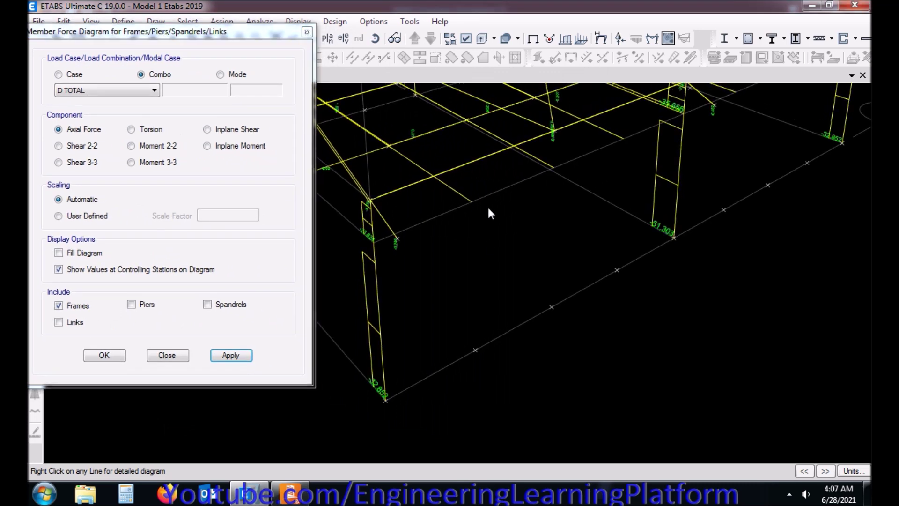
- Enter -32.84 kip as the DL axial force in Joint 1's loads table
mouse_move(388, 399)
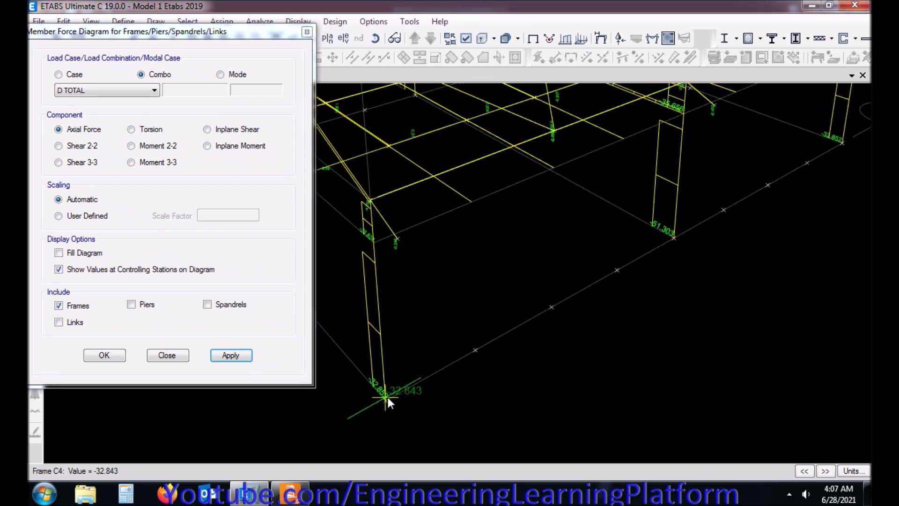
left_click(290, 493)
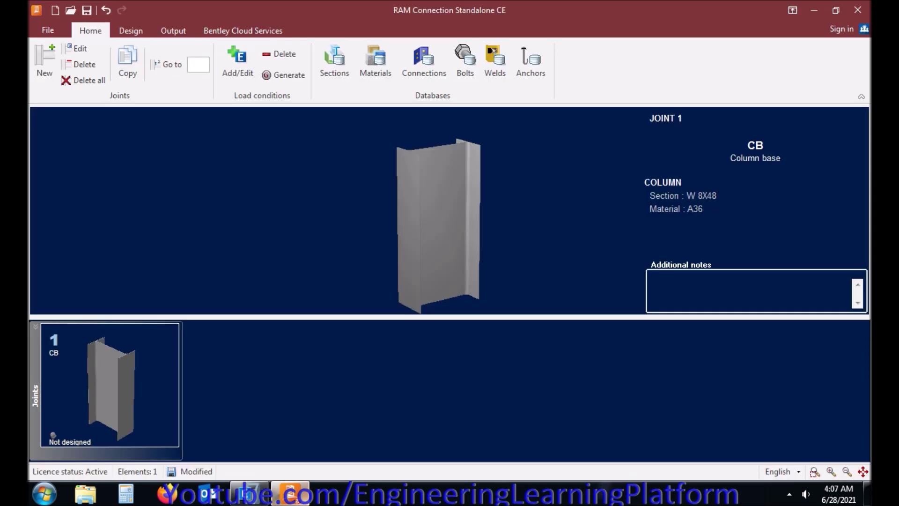
left_click(79, 51)
left_click(267, 37)
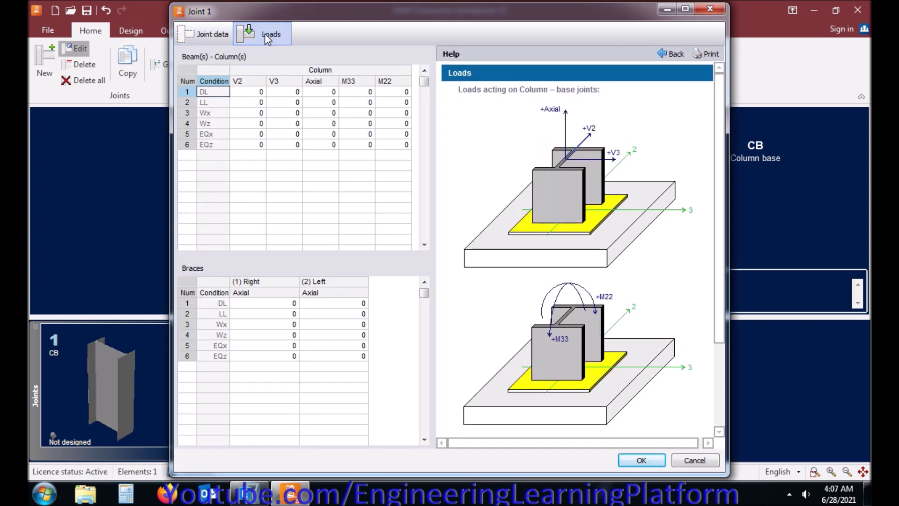
left_click(332, 94)
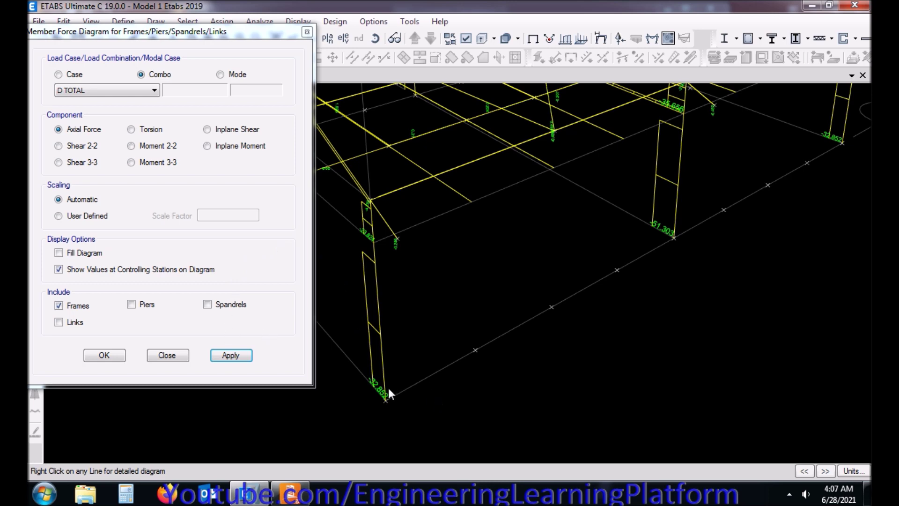
mouse_move(387, 390)
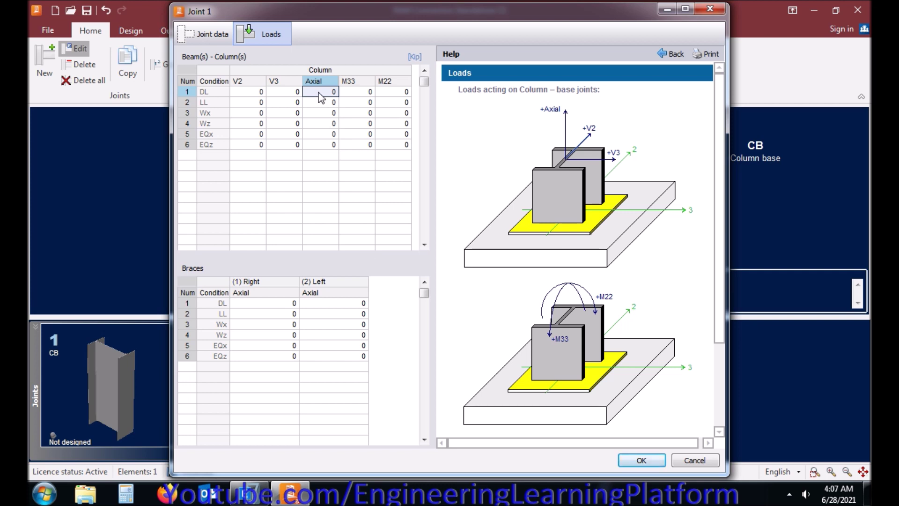
type("-32.8")
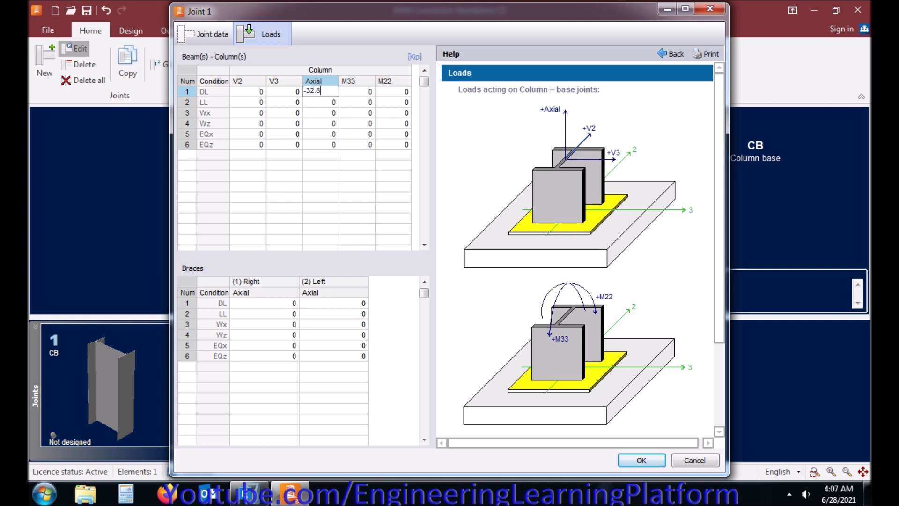
type("4")
key("Return")
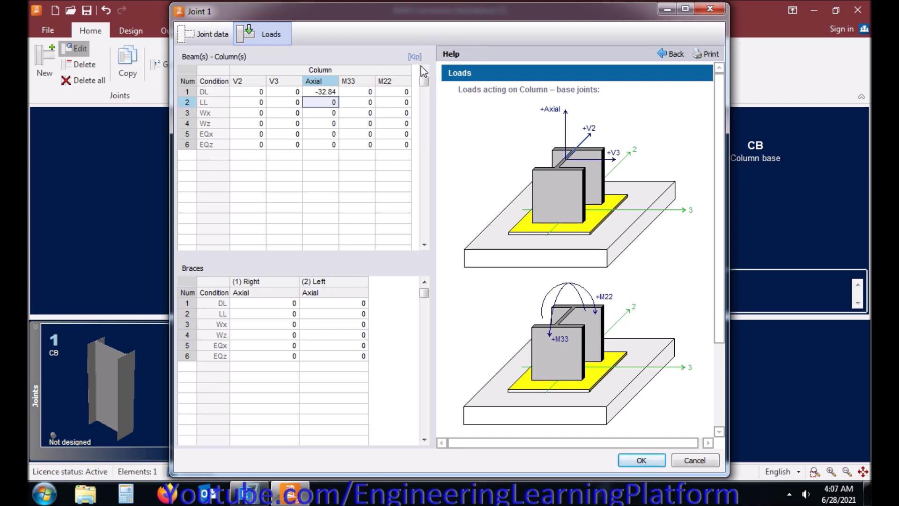
left_click(248, 493)
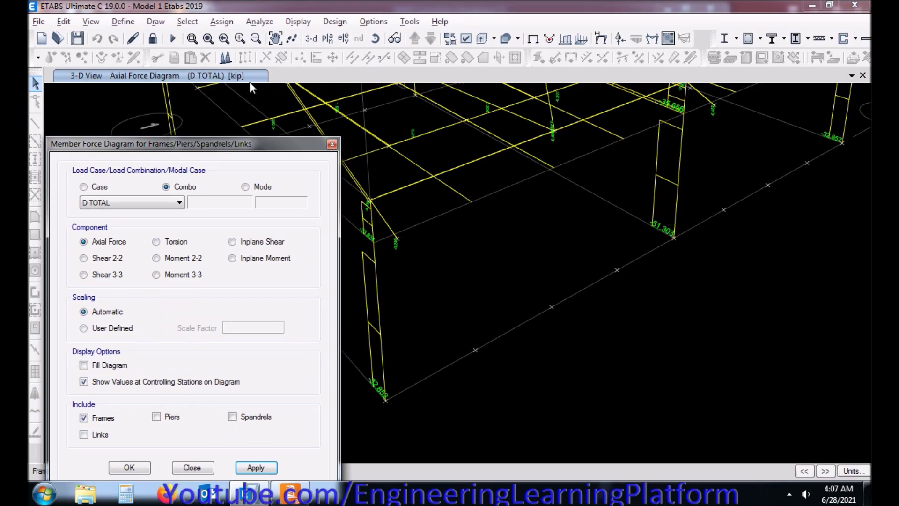
- Plot the Live load case axial forces, reading -7.195 kip at column C4
left_click_drag(245, 151, 215, 71)
left_click(121, 120)
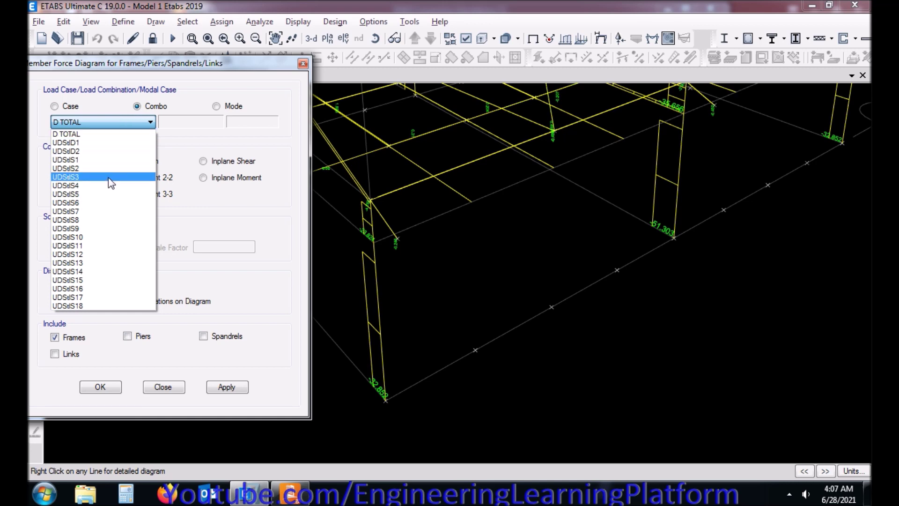
left_click(58, 108)
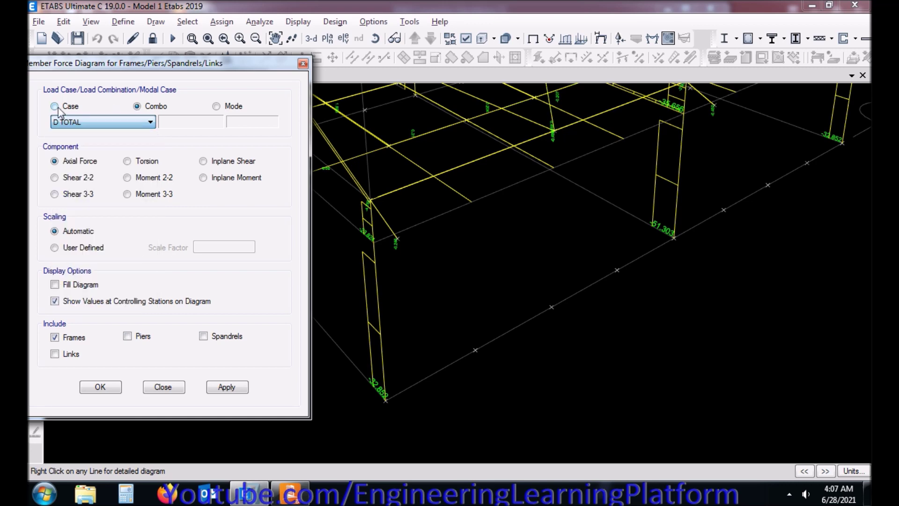
left_click(56, 106)
left_click(71, 120)
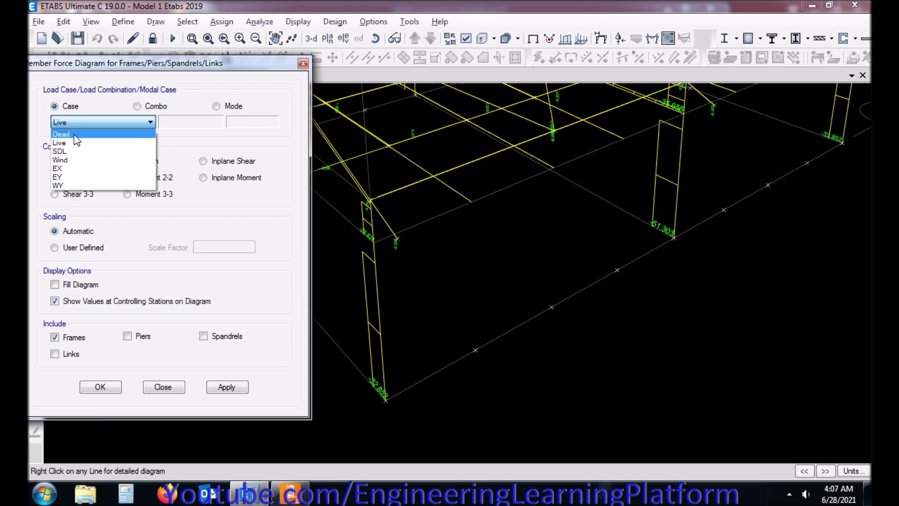
left_click(75, 140)
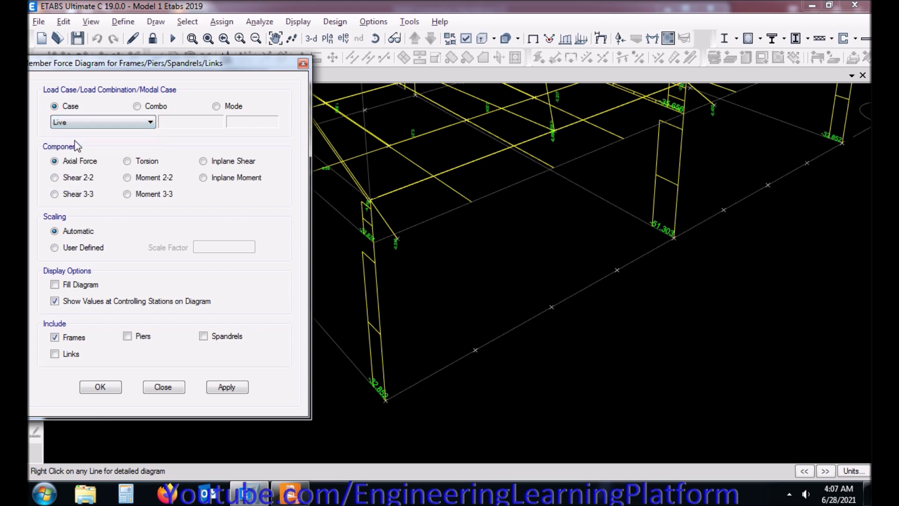
left_click(226, 387)
mouse_move(385, 370)
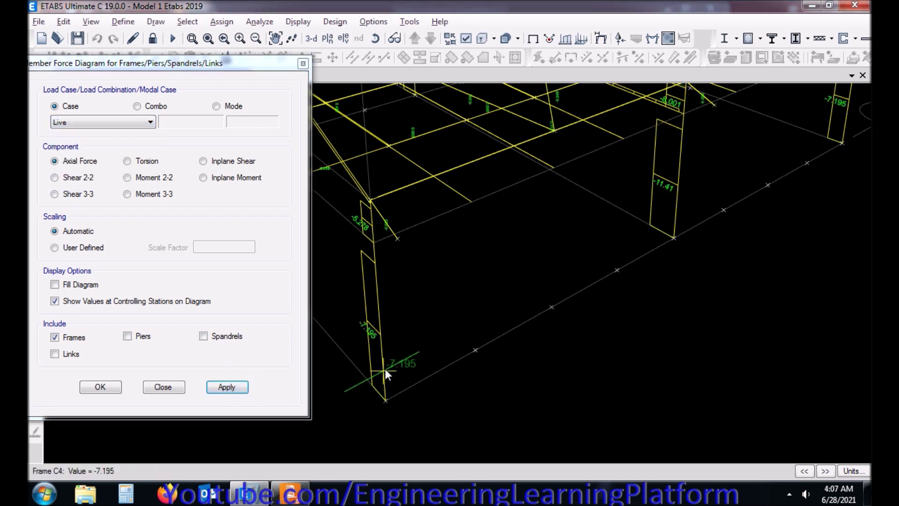
- Enter -7.195 as Joint 1's LL axial load
left_click(291, 492)
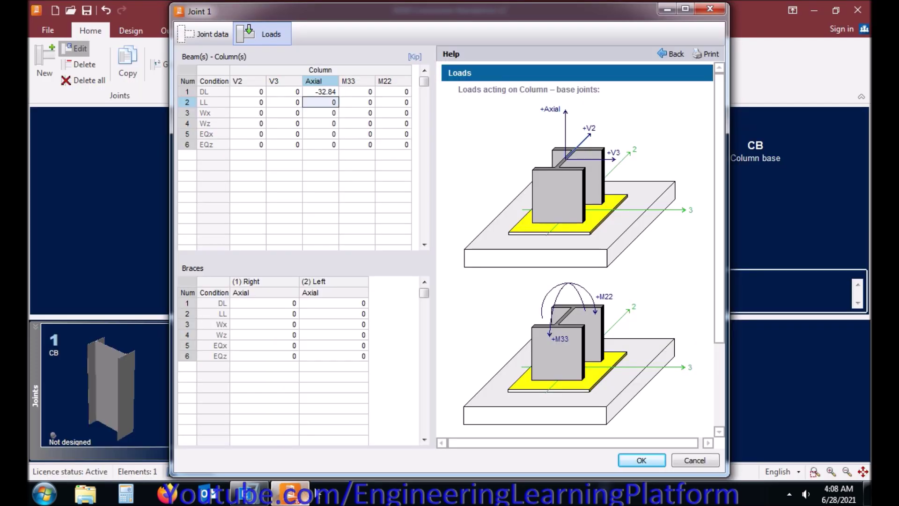
left_click(321, 105)
type("-7.195")
key("Return")
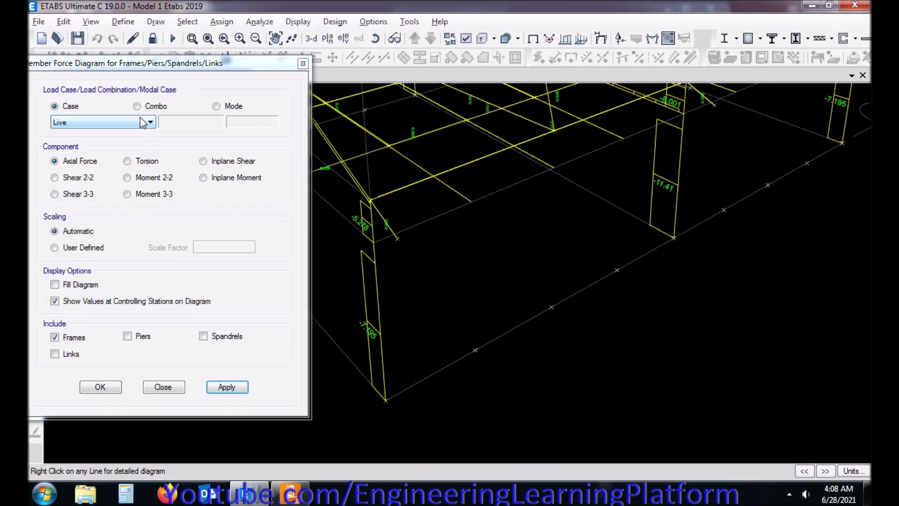
left_click(142, 126)
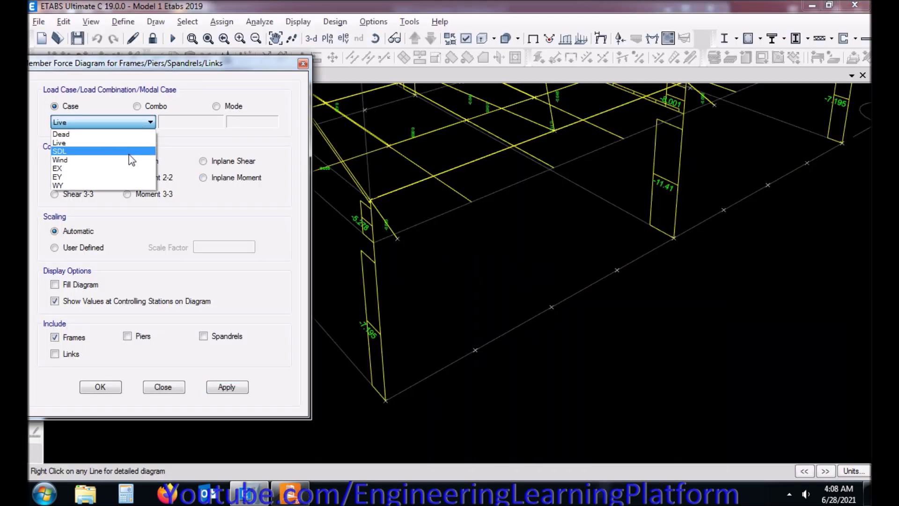
- Plot the Wind case axial forces and enter -0.067 as Joint 1's Wx axial load
left_click(130, 161)
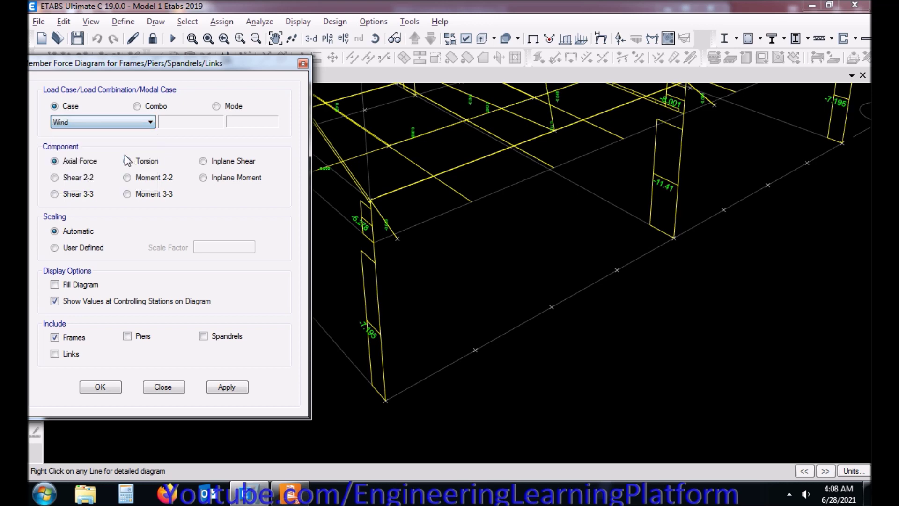
left_click(227, 389)
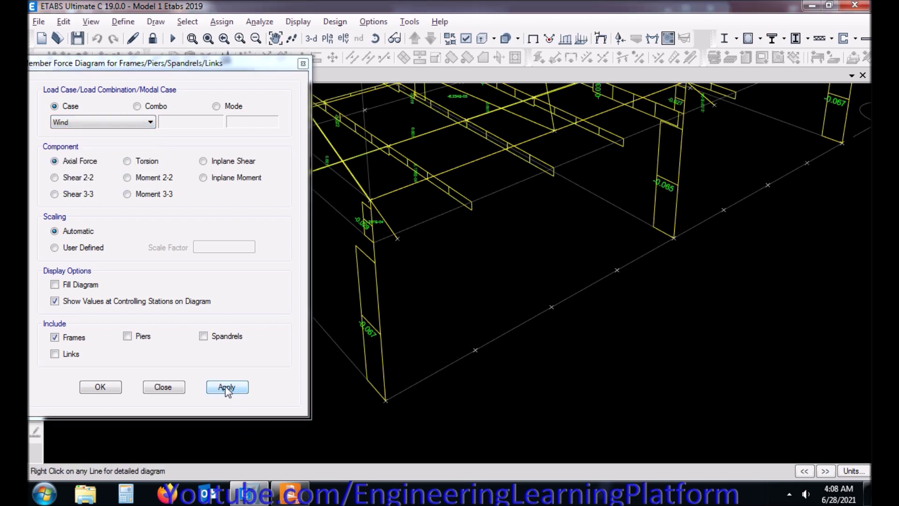
mouse_move(386, 373)
left_click(136, 124)
left_click(135, 123)
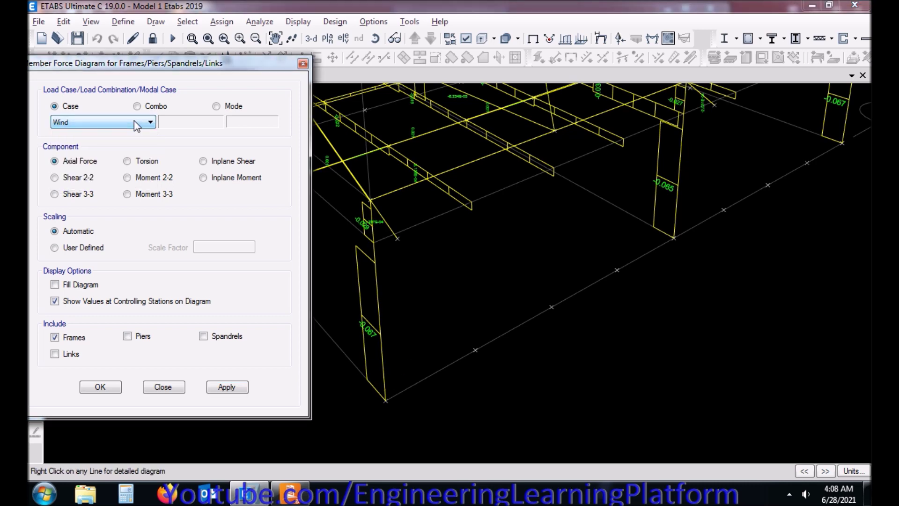
left_click(291, 492)
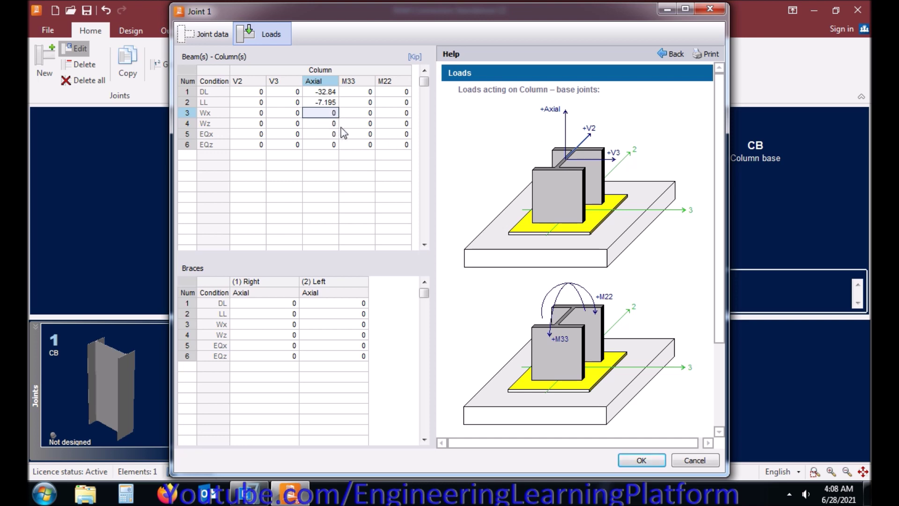
key("alt+Tab")
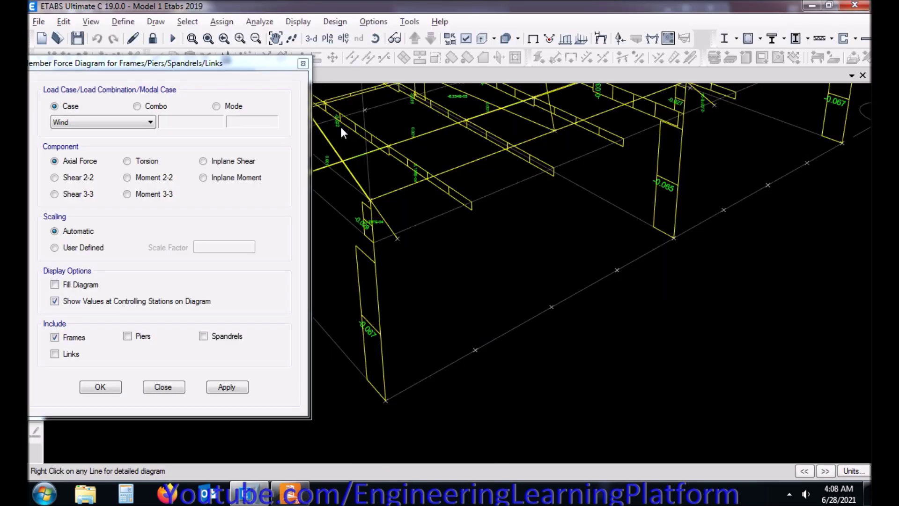
key("alt+Tab")
type("-")
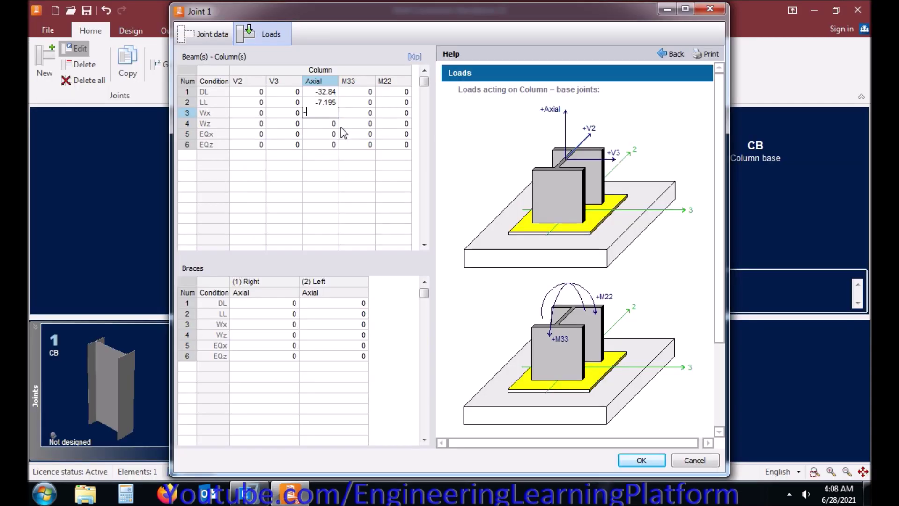
type("0.067")
key("alt+Tab")
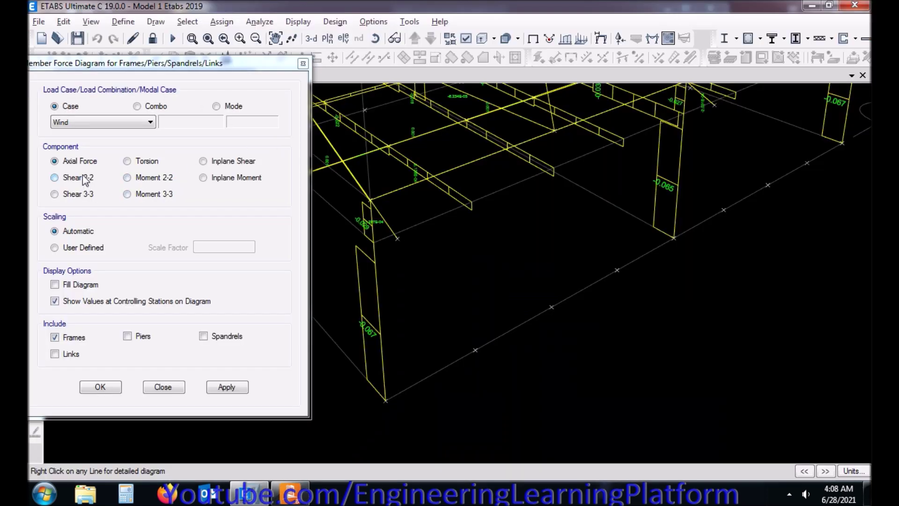
- Plot the WY case axial forces and enter -0.054 as Joint 1's Wz axial load
left_click(104, 119)
left_click(96, 183)
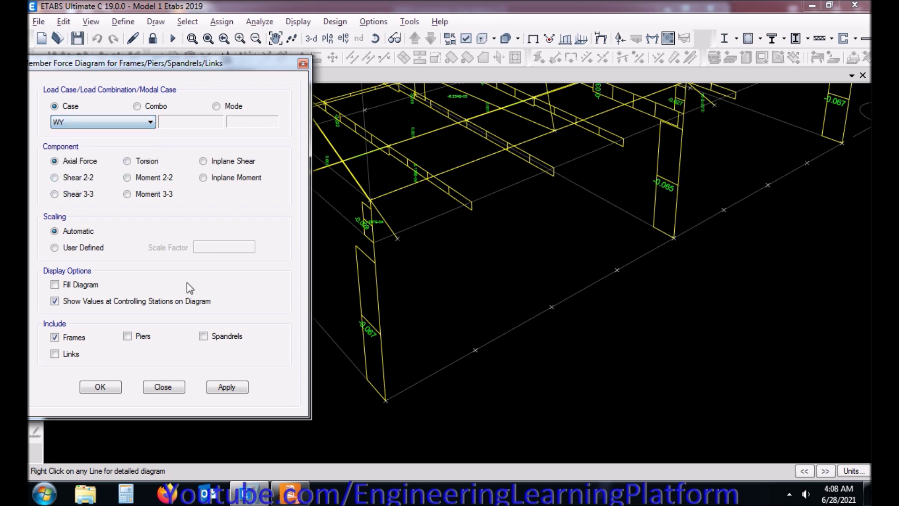
left_click(238, 387)
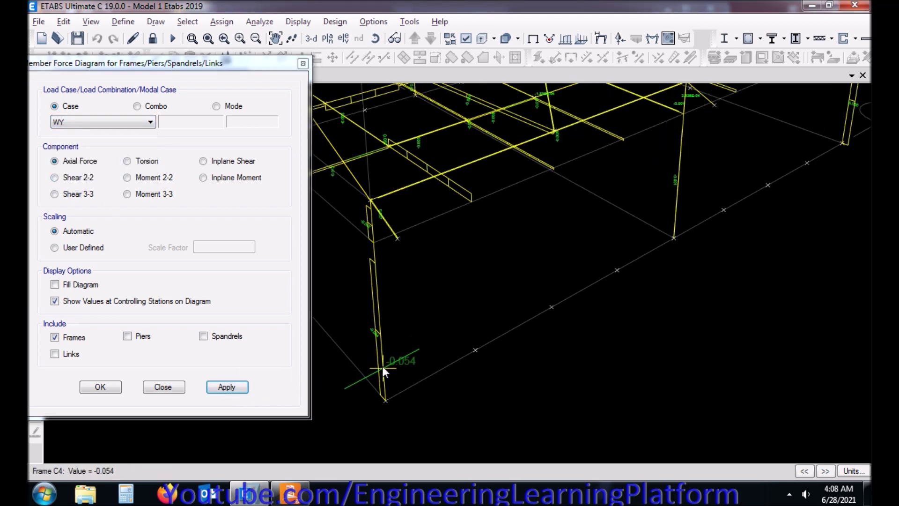
key("alt+Tab")
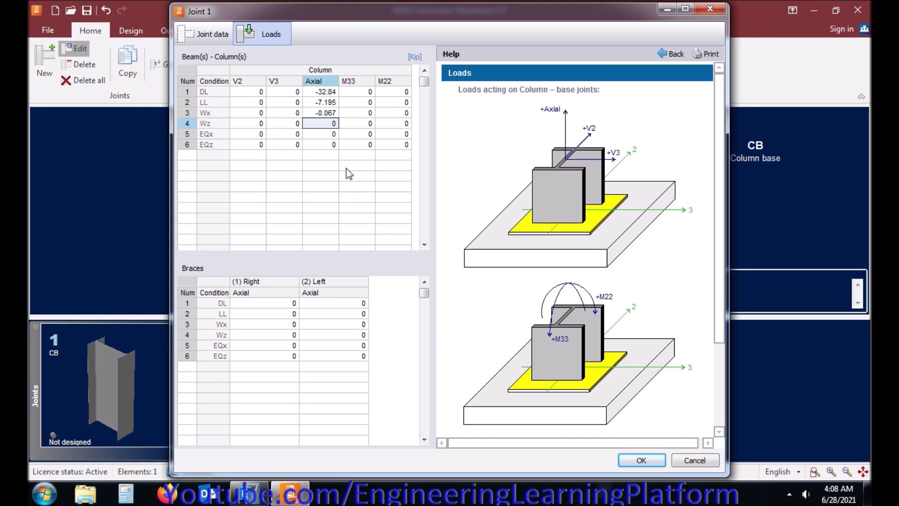
type("-0.05")
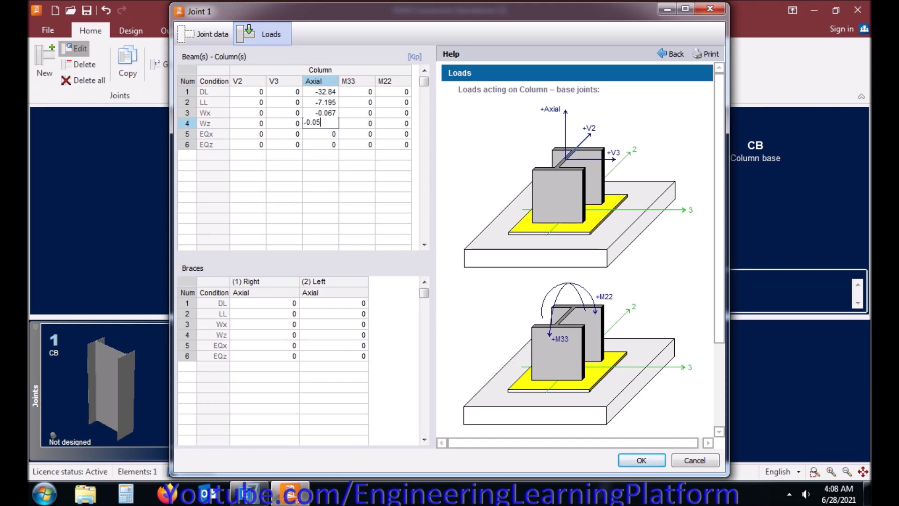
type("4")
key("Return")
key("alt+Tab")
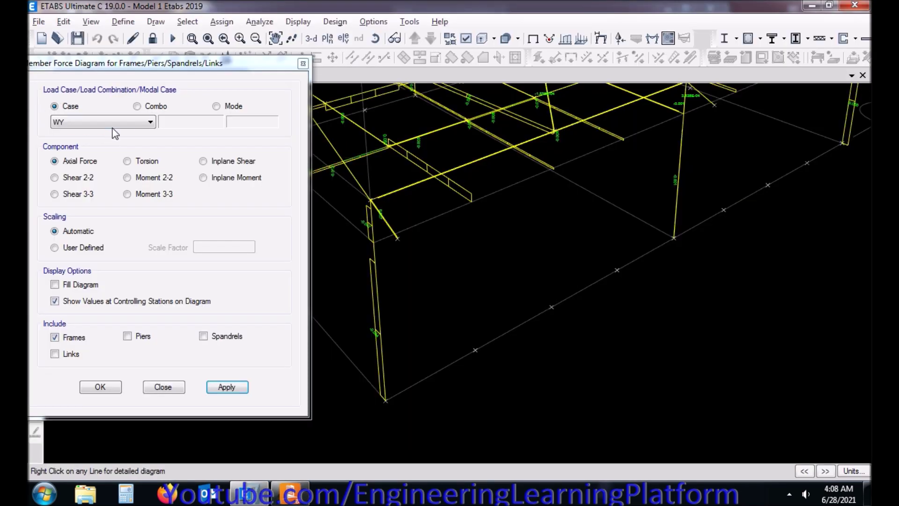
left_click(113, 125)
- Plot the EX case axial forces and enter -7.02 as Joint 1's EQx axial load
left_click(84, 167)
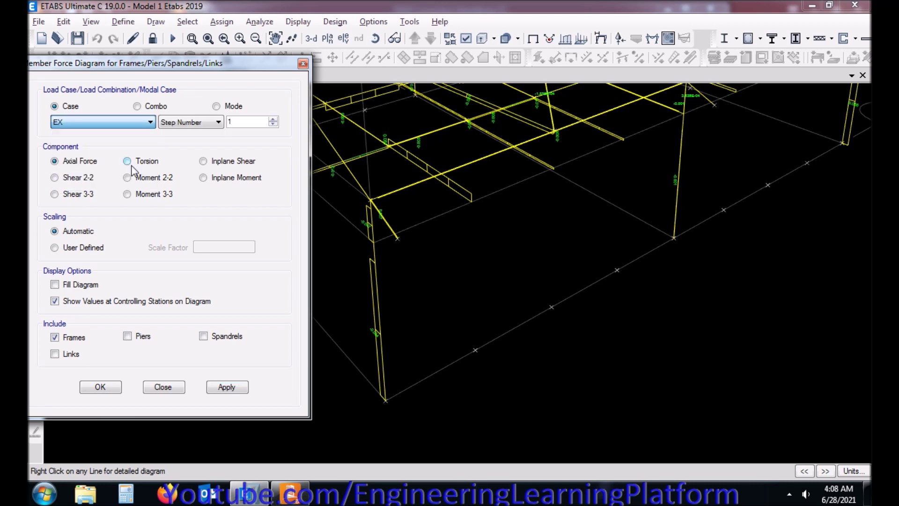
left_click(225, 387)
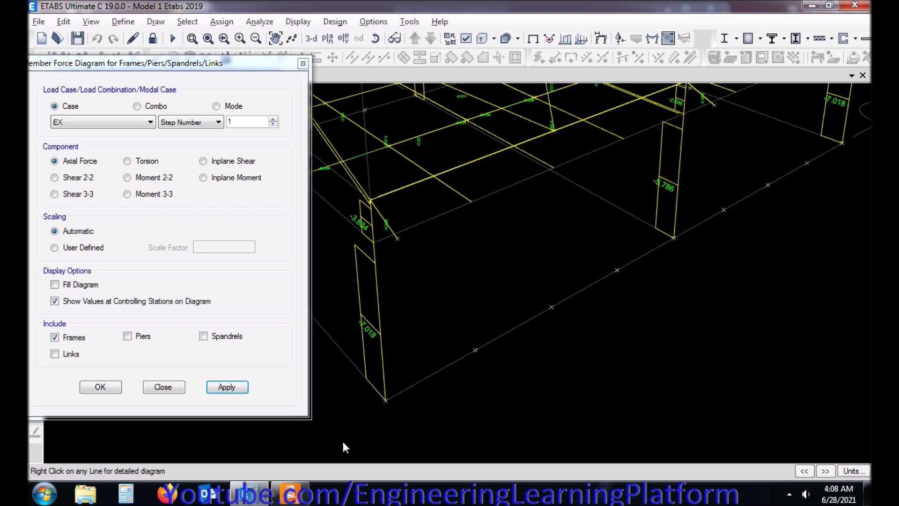
left_click(290, 493)
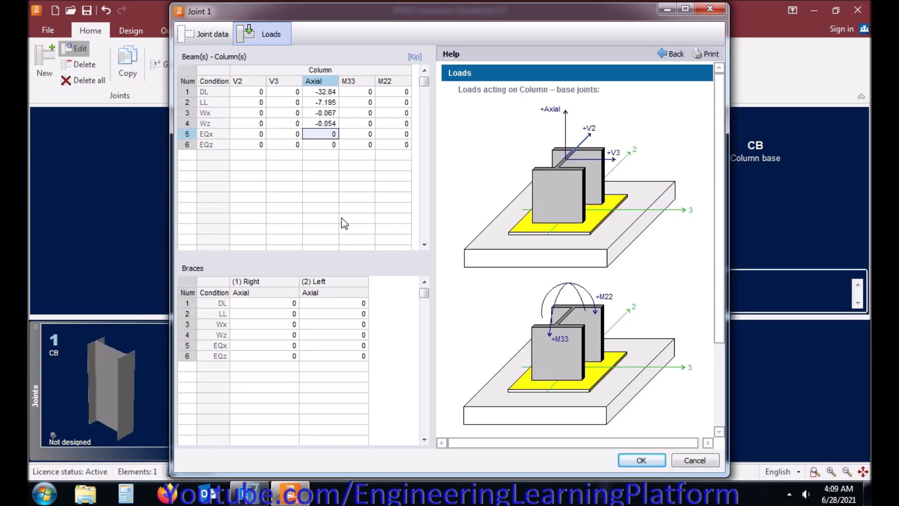
type("-7.02")
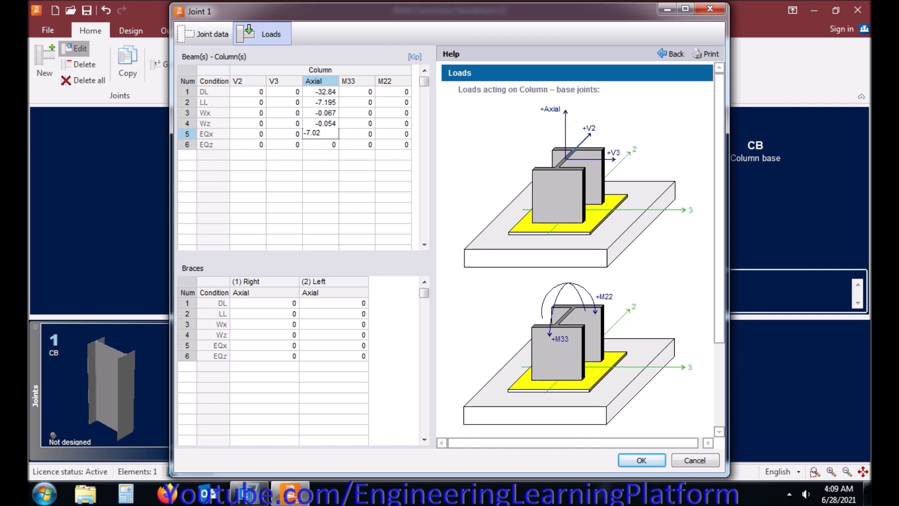
key("alt+Tab")
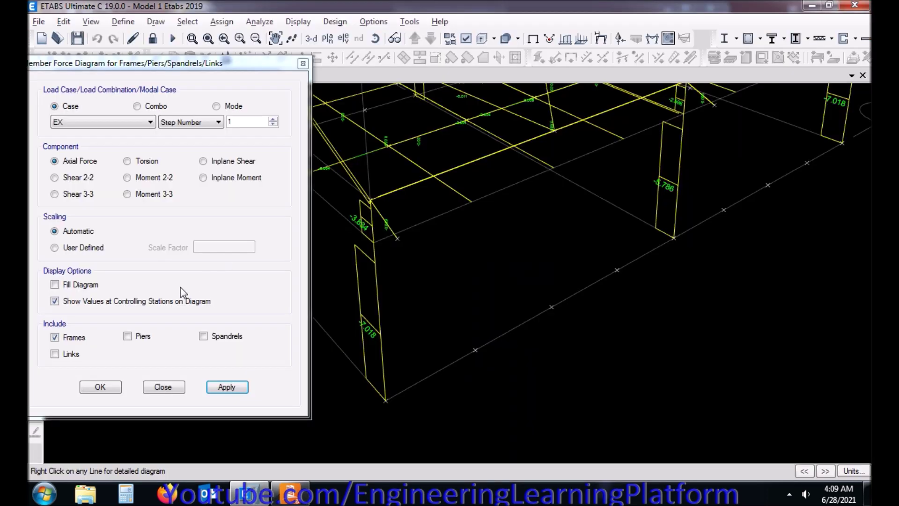
- Plot the EY case axial forces and enter 7.2 as Joint 1's EQz axial load
left_click(108, 122)
left_click(89, 177)
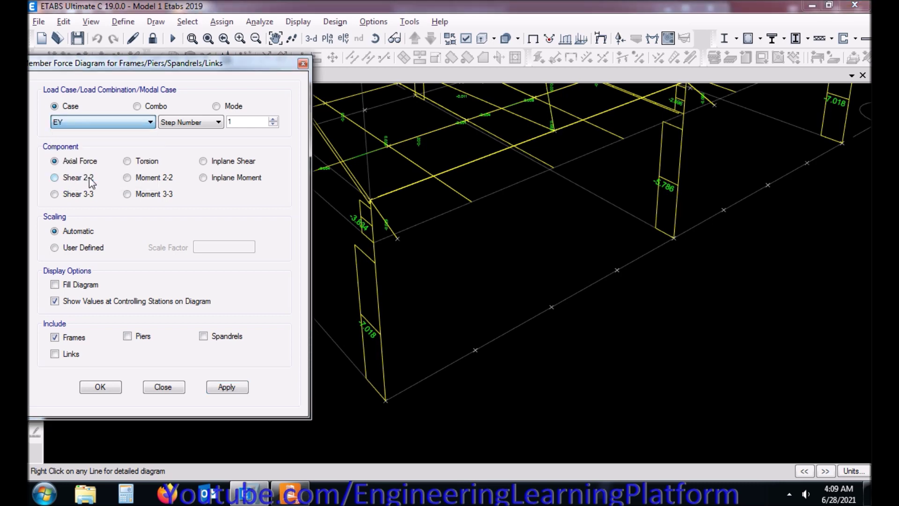
left_click(226, 387)
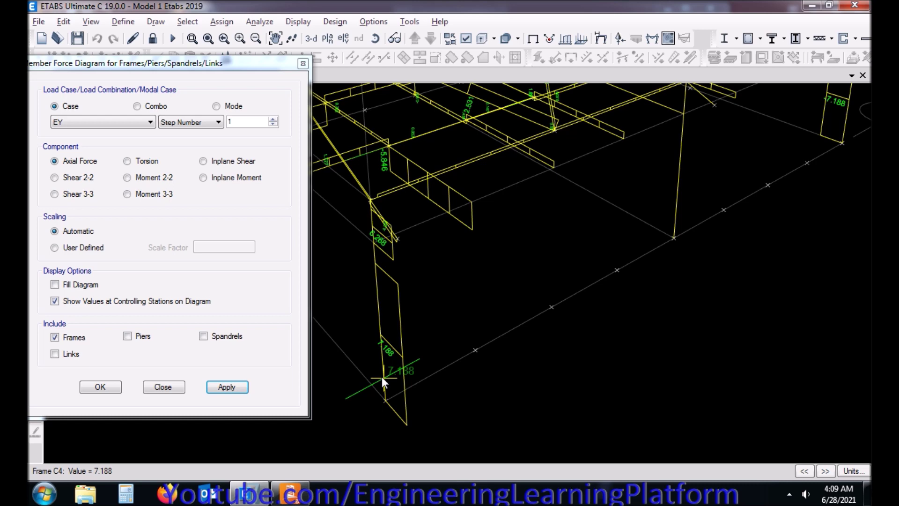
key("alt+Tab")
type("+7.2")
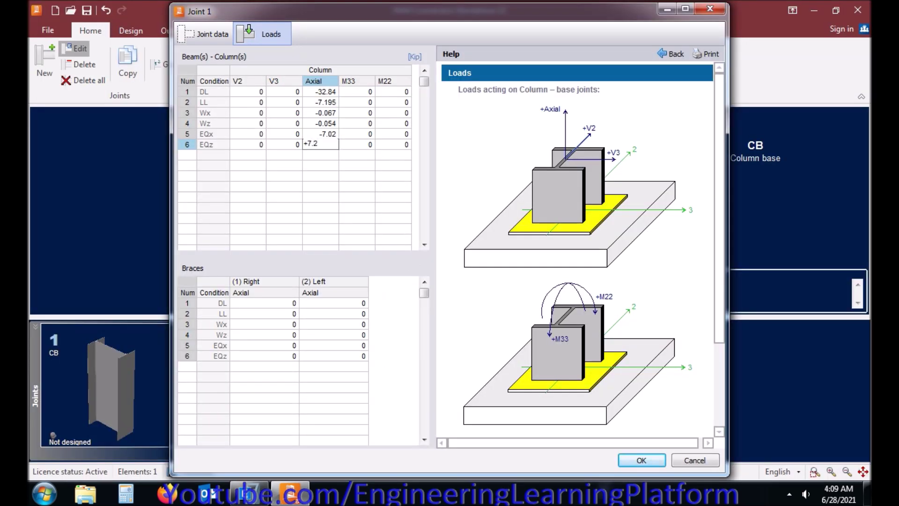
key("Return")
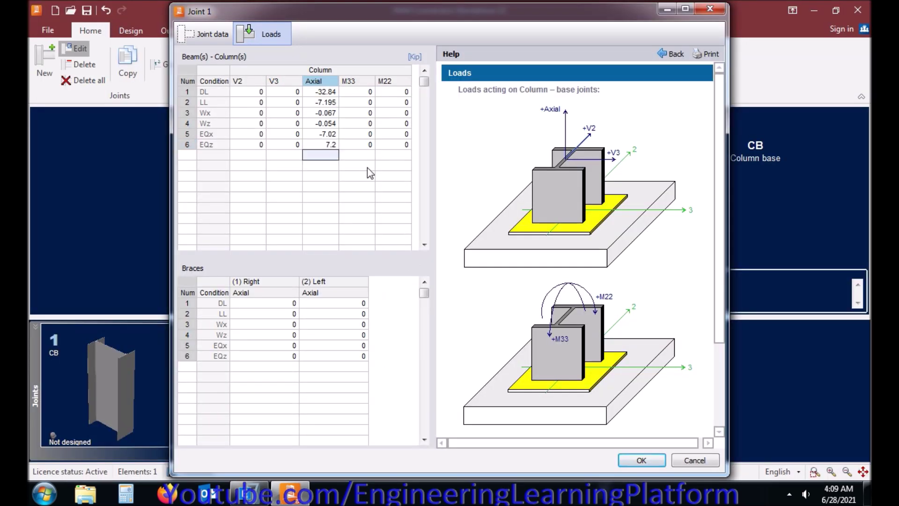
key("alt+Tab")
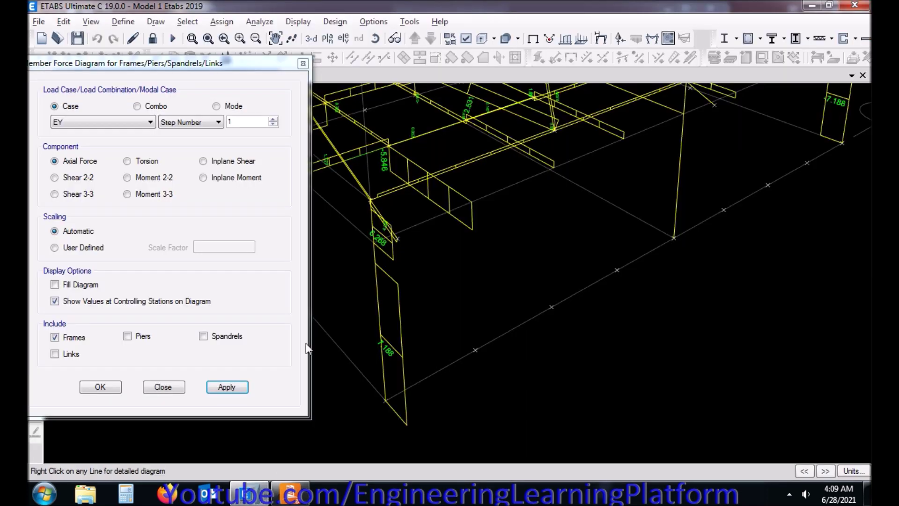
- Plot the D TOTAL Moment 3-3 and then Moment 2-2 diagrams on the frames
left_click(120, 123)
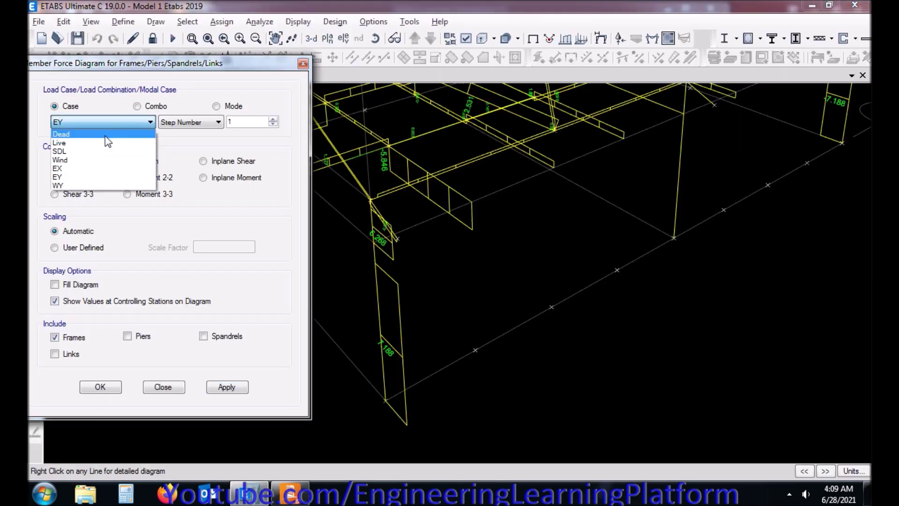
left_click(140, 93)
left_click(146, 107)
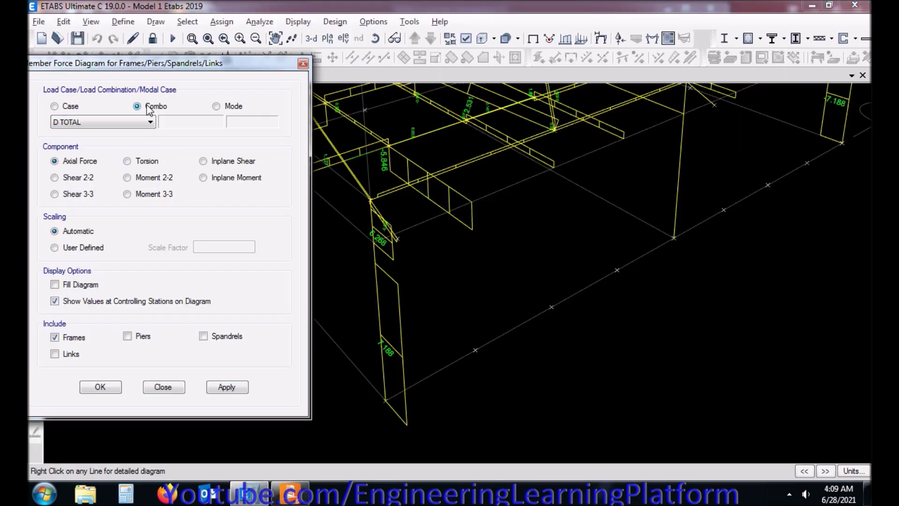
left_click(152, 198)
left_click(226, 388)
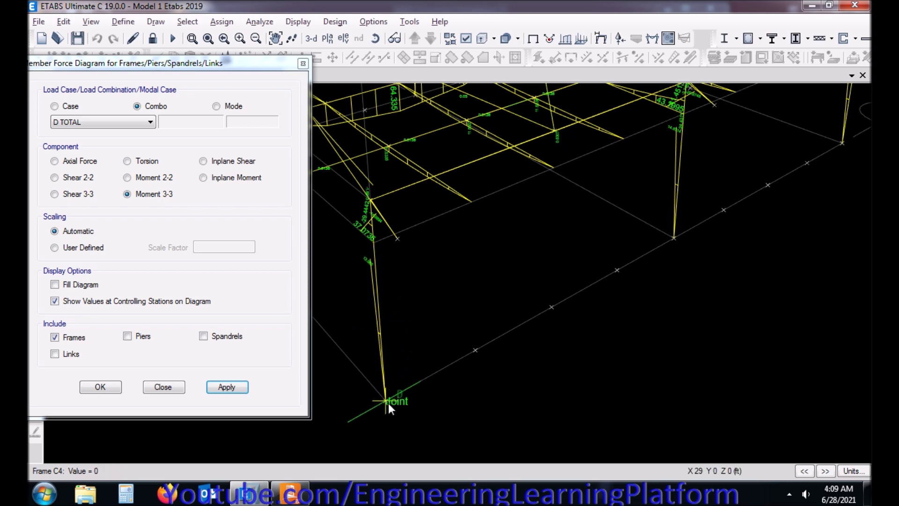
mouse_move(385, 401)
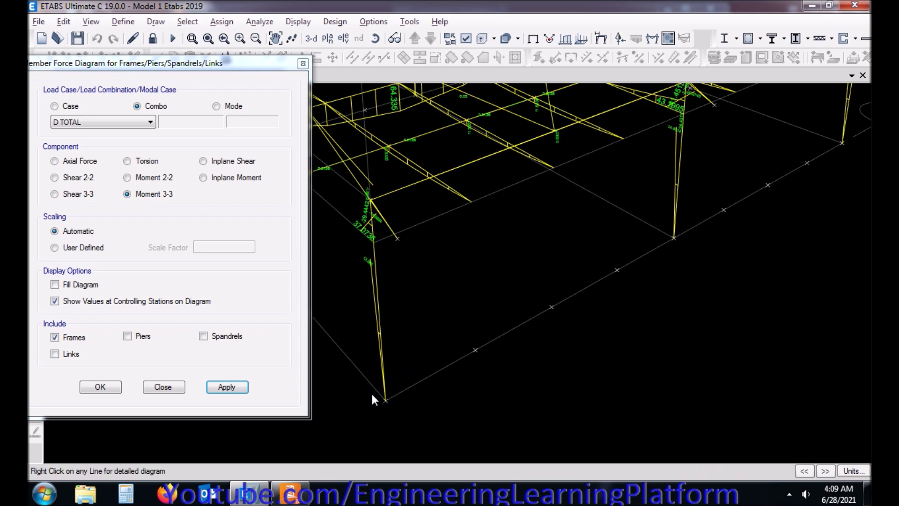
left_click(151, 122)
left_click(165, 92)
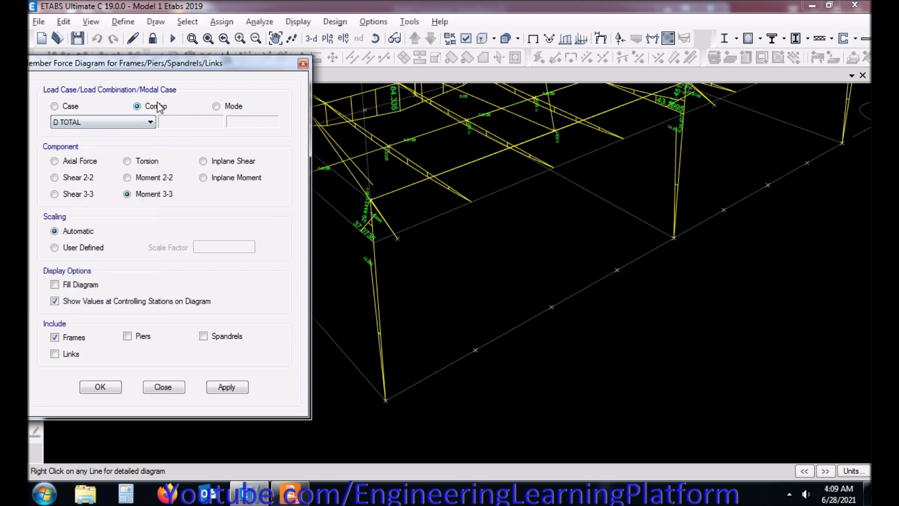
left_click(157, 179)
left_click(233, 388)
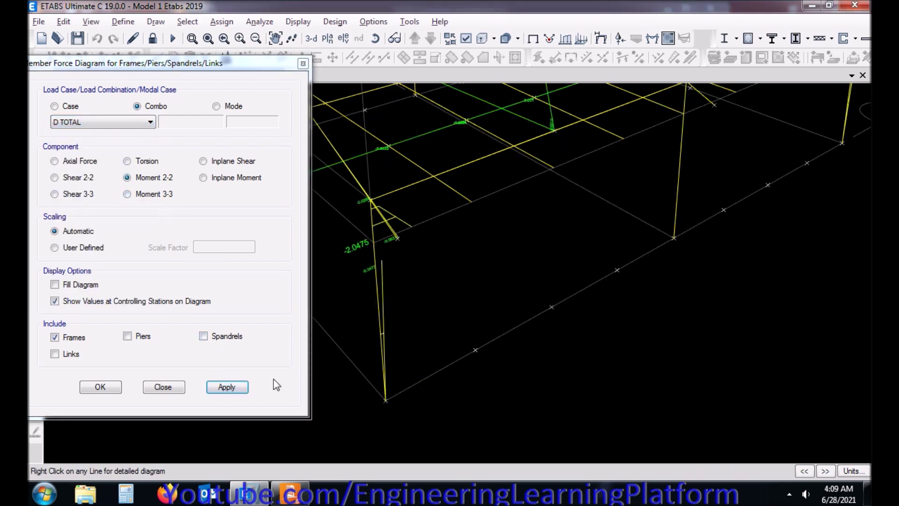
- Plot the D TOTAL Shear 2-2 diagram and read -1.924 at column C4's base
left_click(60, 106)
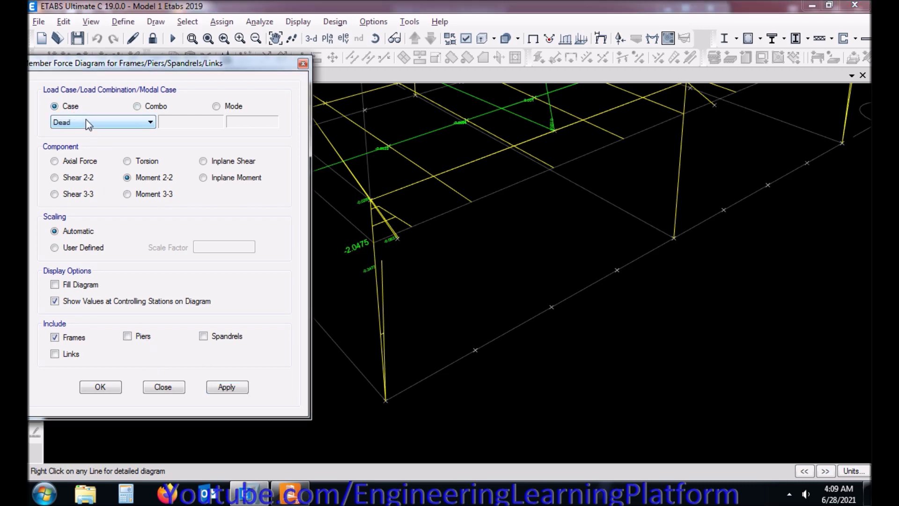
left_click(81, 180)
left_click(137, 107)
left_click(141, 122)
left_click(136, 124)
left_click(229, 387)
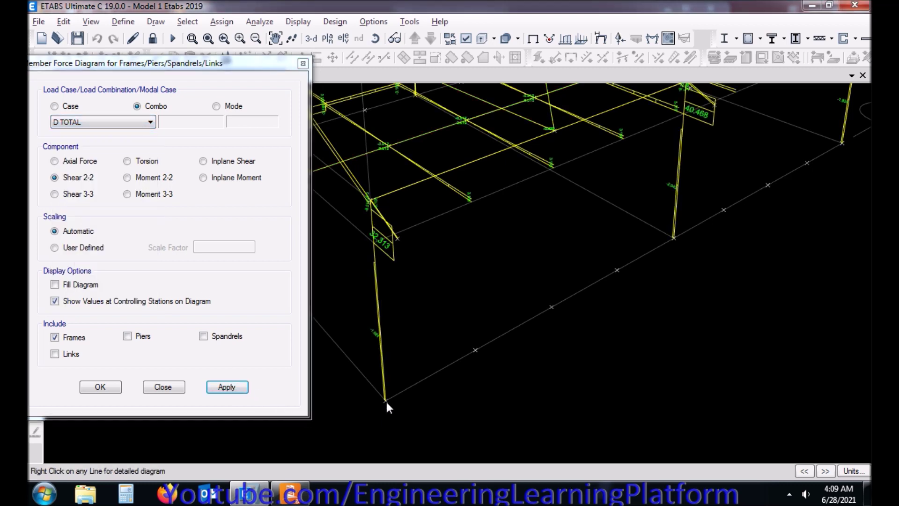
mouse_move(385, 397)
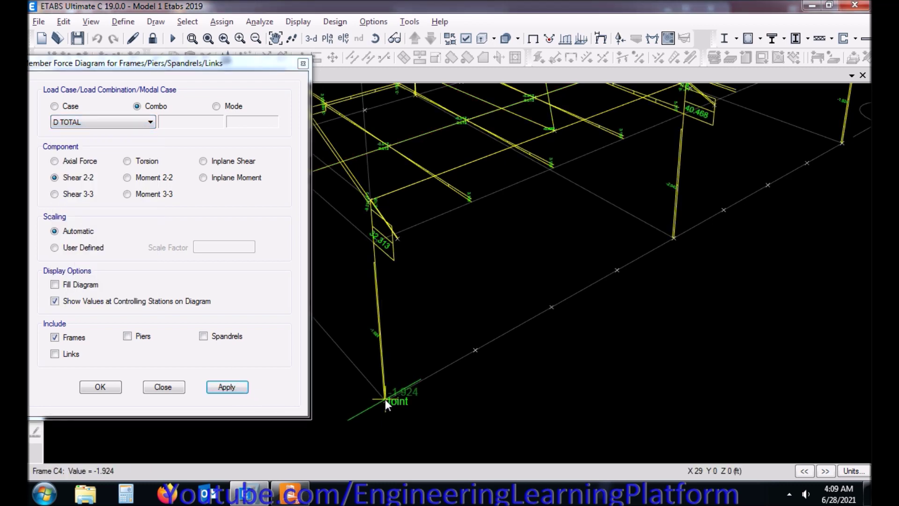
- Enter -1.924 as Joint 1's DL V2 shear in RAM Connection
left_click(291, 491)
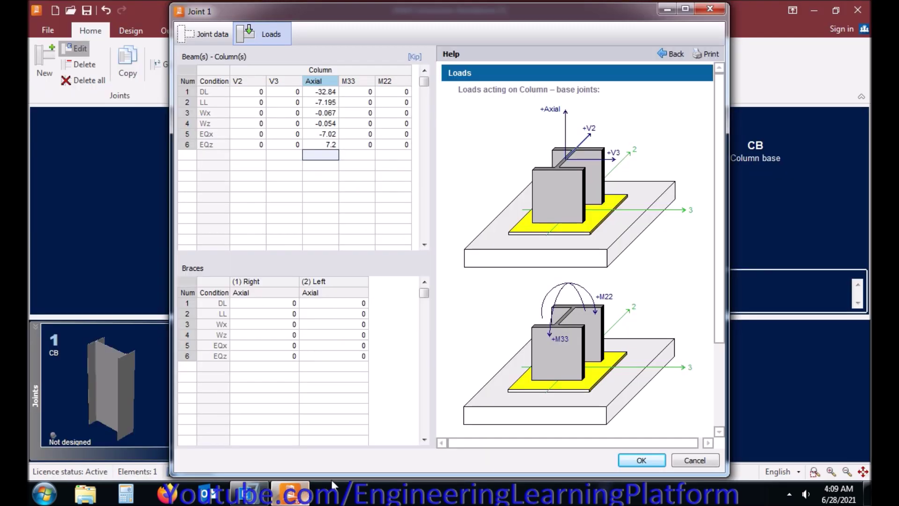
left_click(256, 92)
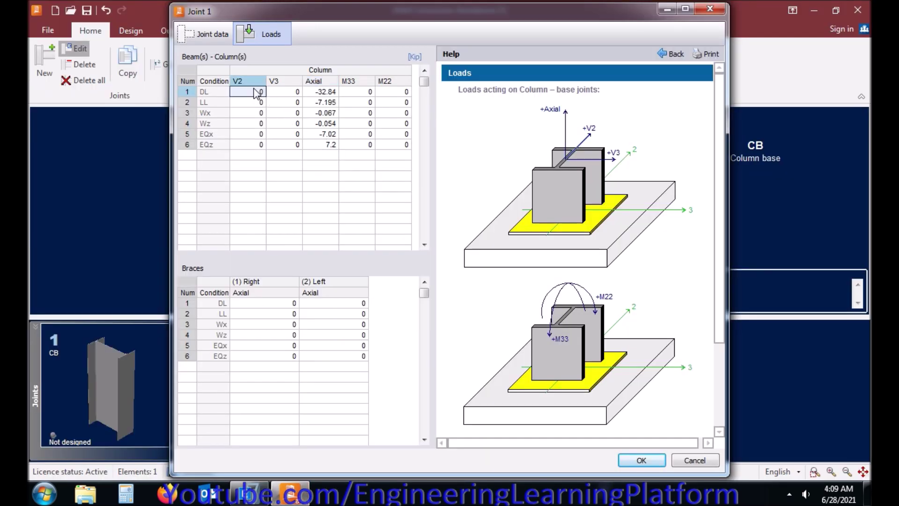
type("-")
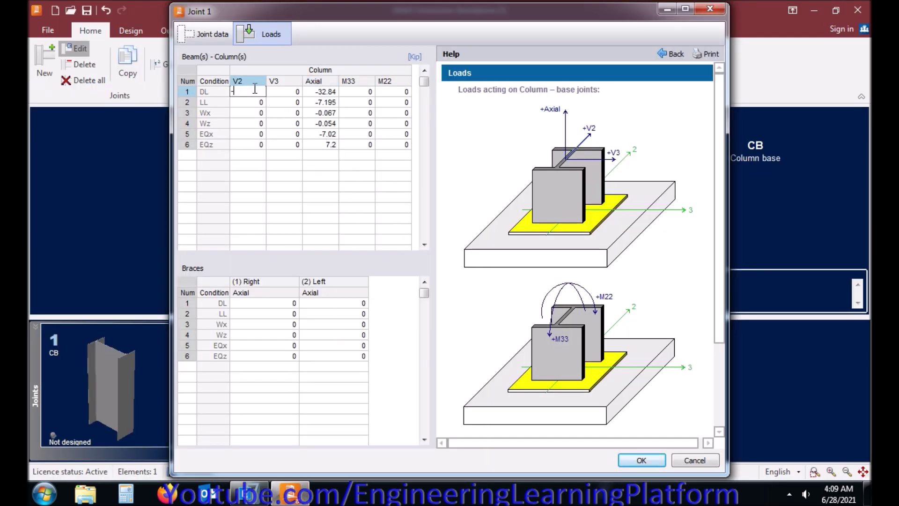
type("1.928")
key("Return")
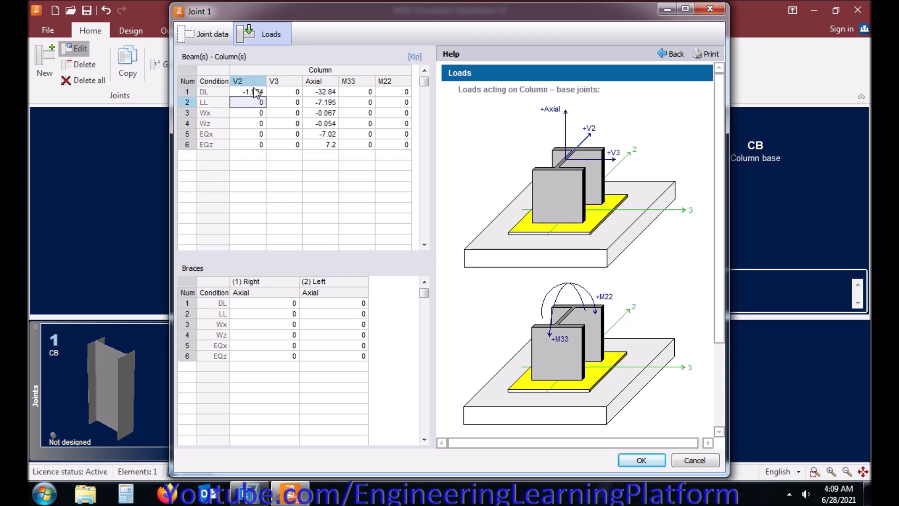
- Draw the Live case shear diagram in ETABS and enter -0.429 as the LL V2 shear
key("alt+Tab")
left_click(116, 119)
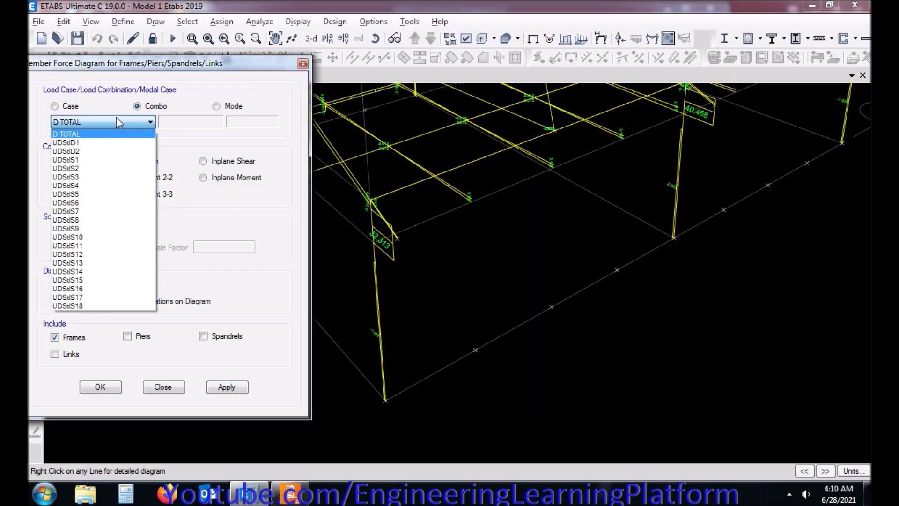
left_click(68, 109)
left_click(68, 108)
left_click(81, 123)
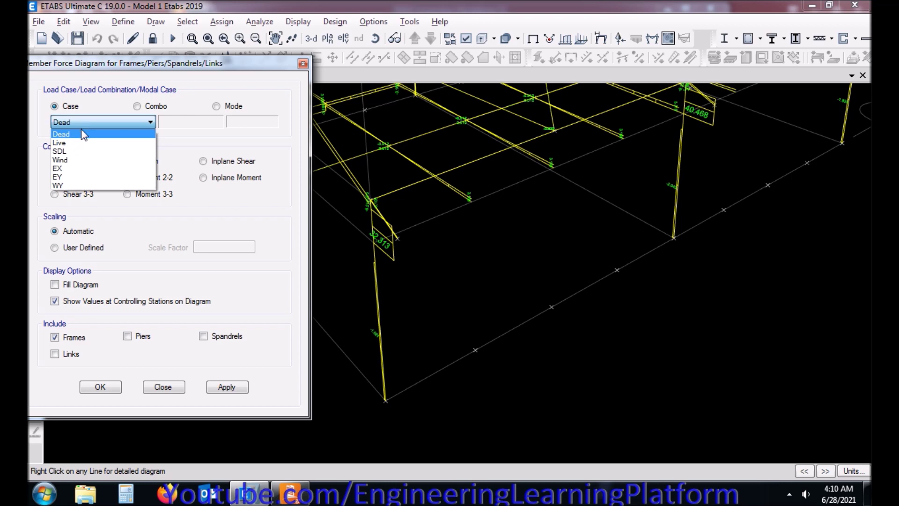
key("Escape")
left_click(87, 123)
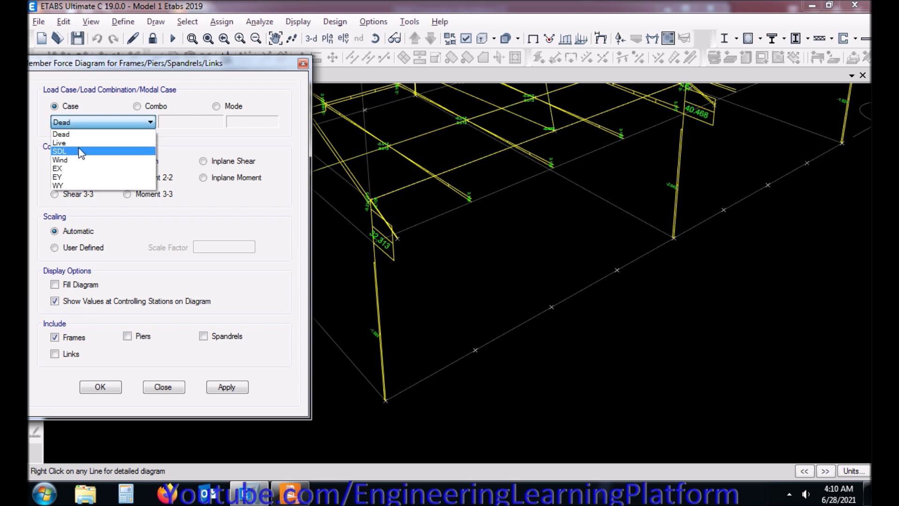
left_click(82, 136)
left_click(228, 387)
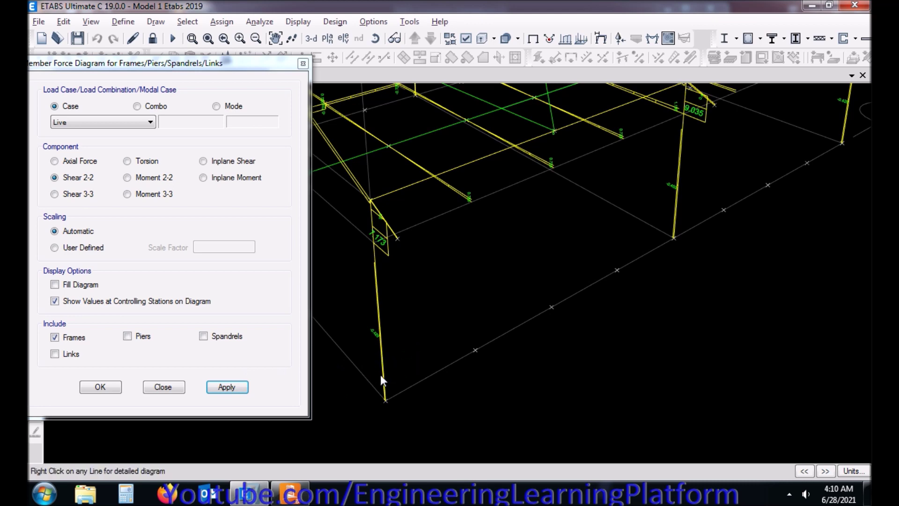
key("alt+Tab")
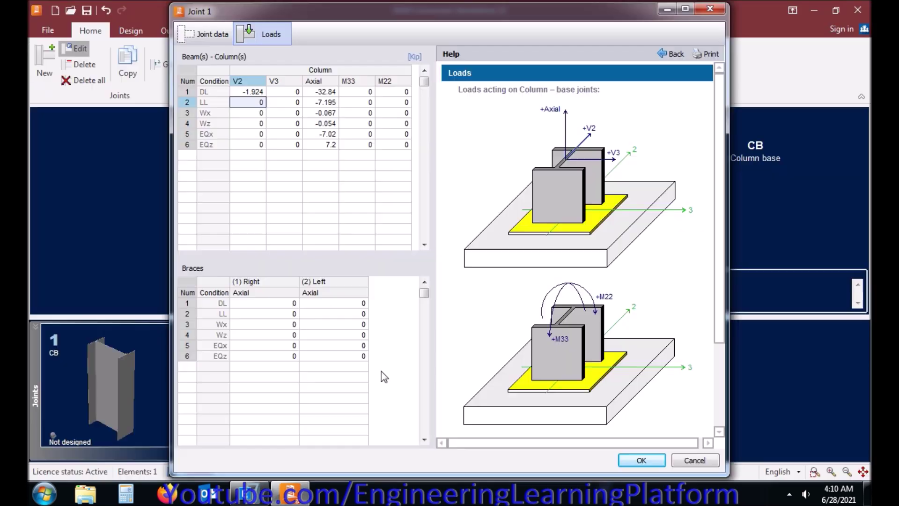
type("-")
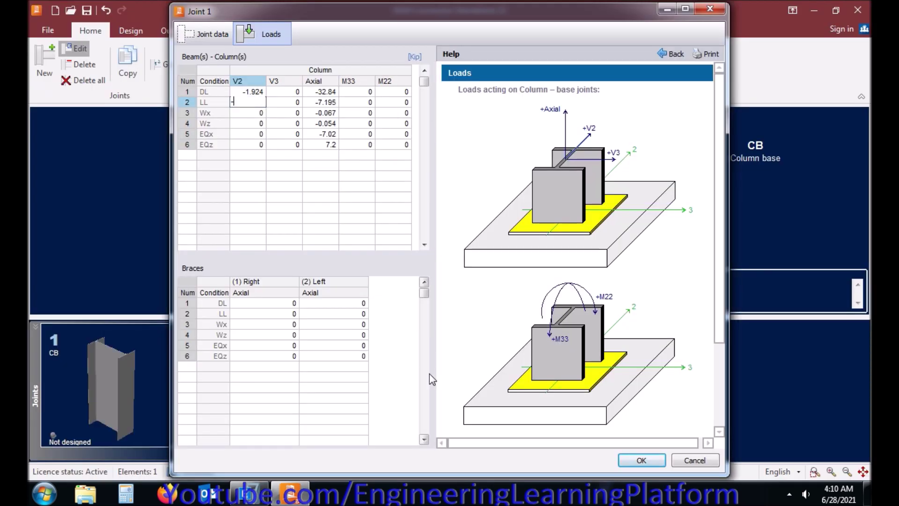
type("0.429")
key("Return")
- Display the Wind load case shear diagram in ETABS, then return to Joint 1 loads
key("alt+Tab")
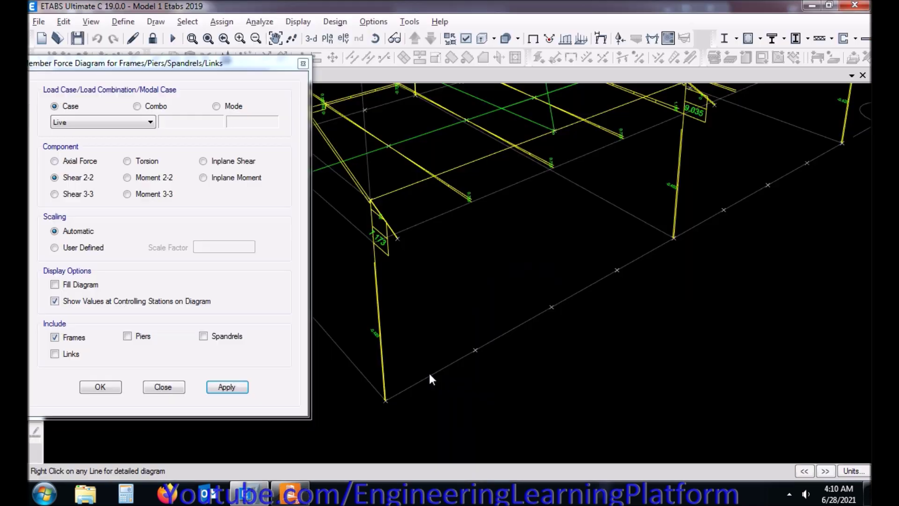
left_click(118, 122)
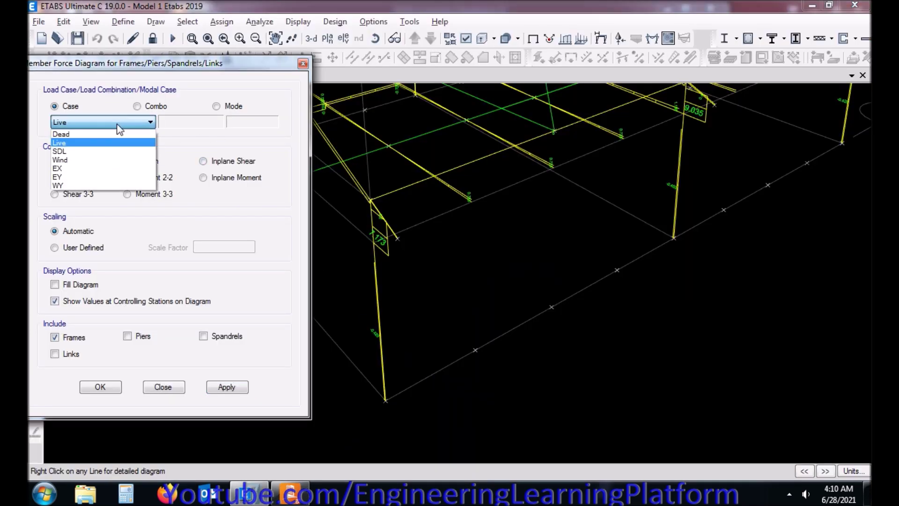
left_click(112, 160)
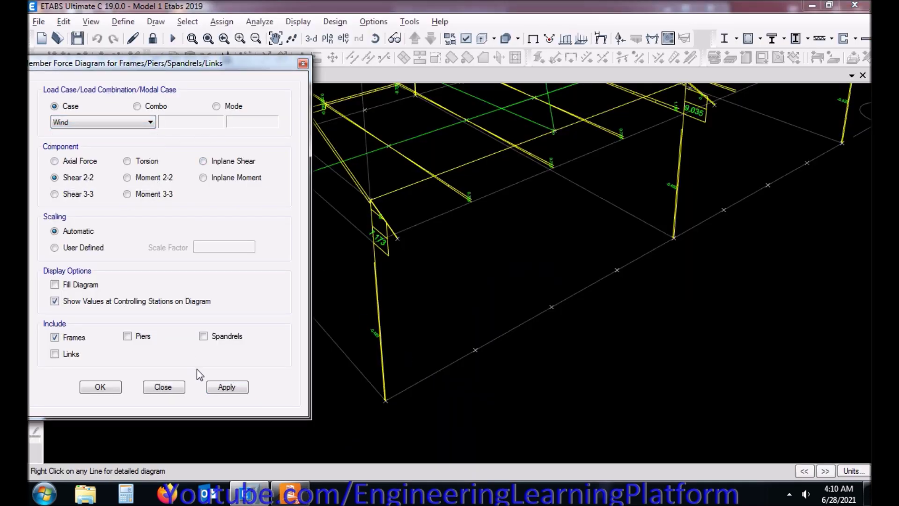
left_click(237, 391)
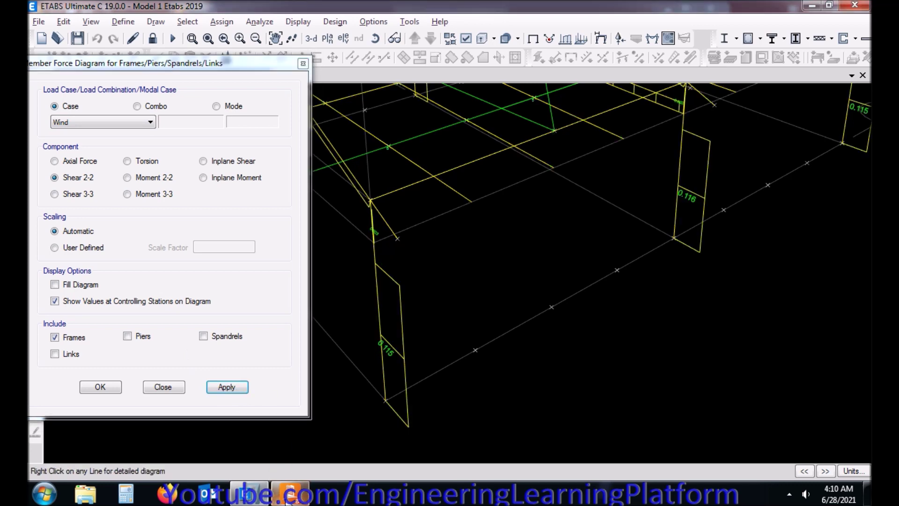
mouse_move(287, 500)
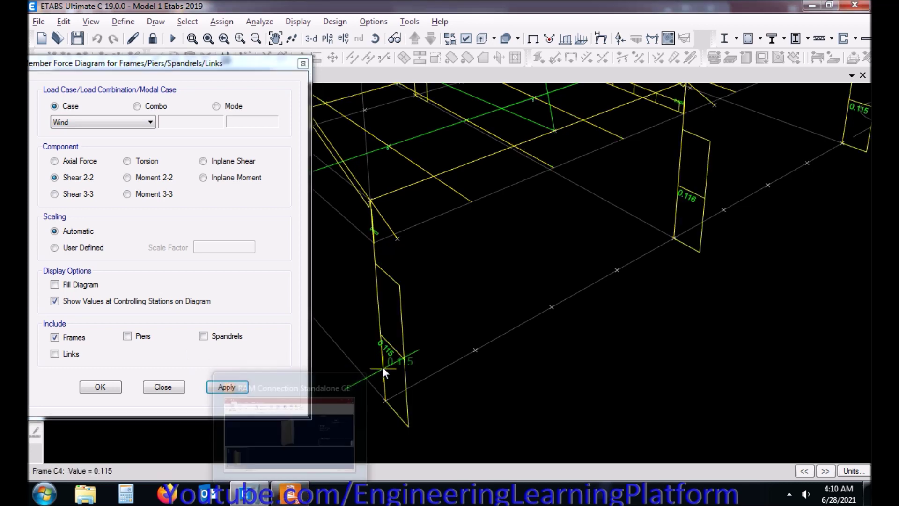
left_click(290, 495)
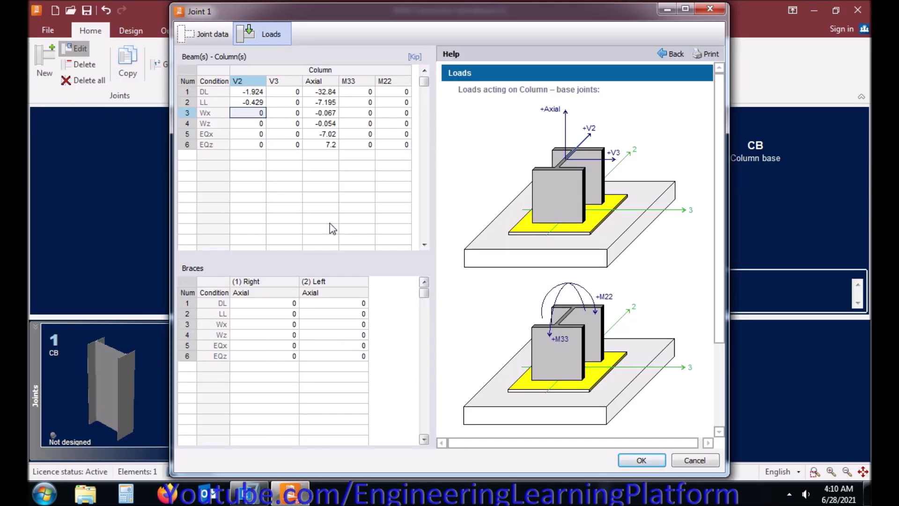
- Enter Wx V2 shear 0.115, then read the WY case and enter Wz V2 -0.009
type("0.115")
key("Return")
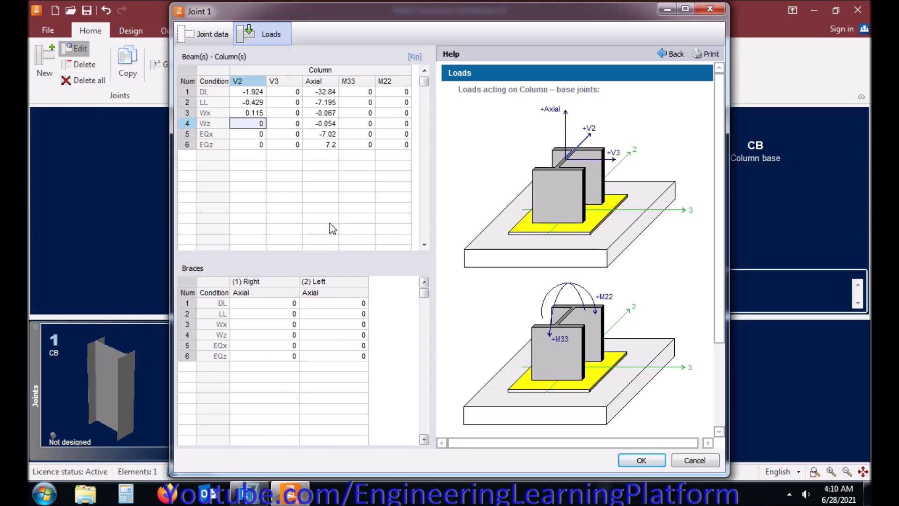
key("alt+Tab")
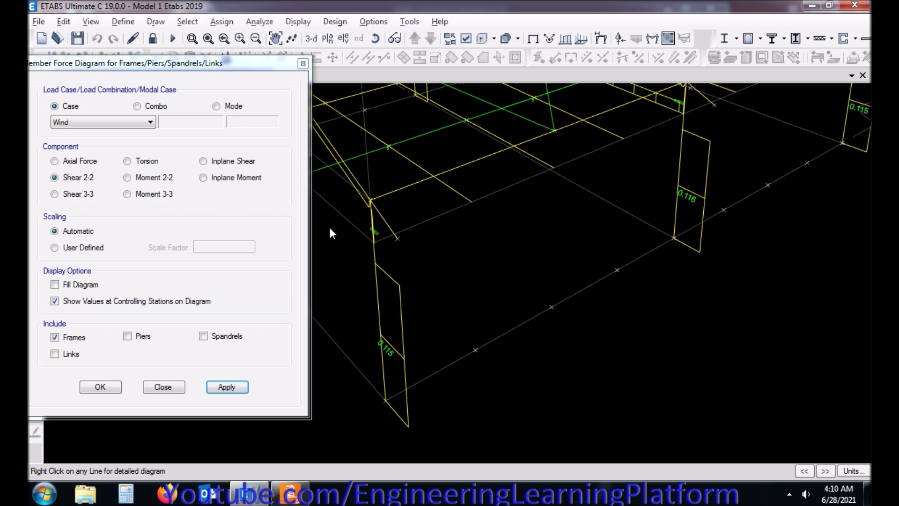
left_click(80, 124)
left_click(83, 181)
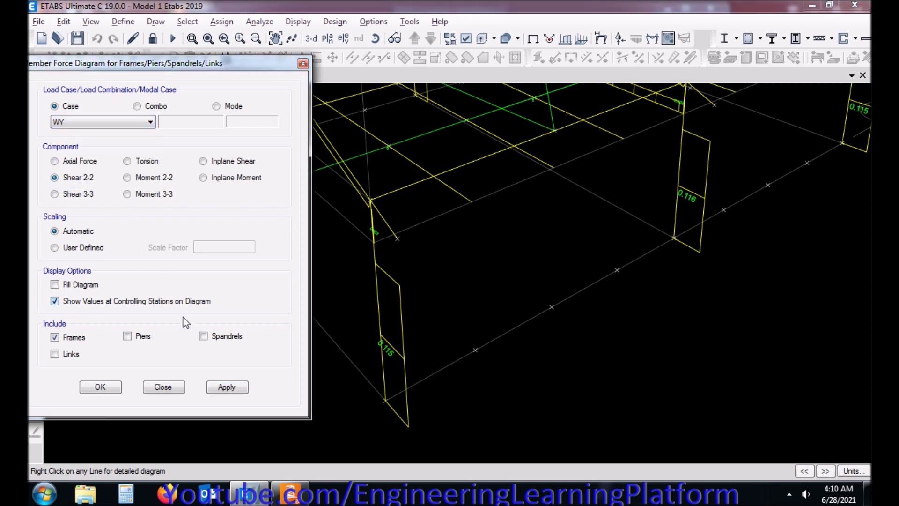
left_click(238, 389)
mouse_move(385, 380)
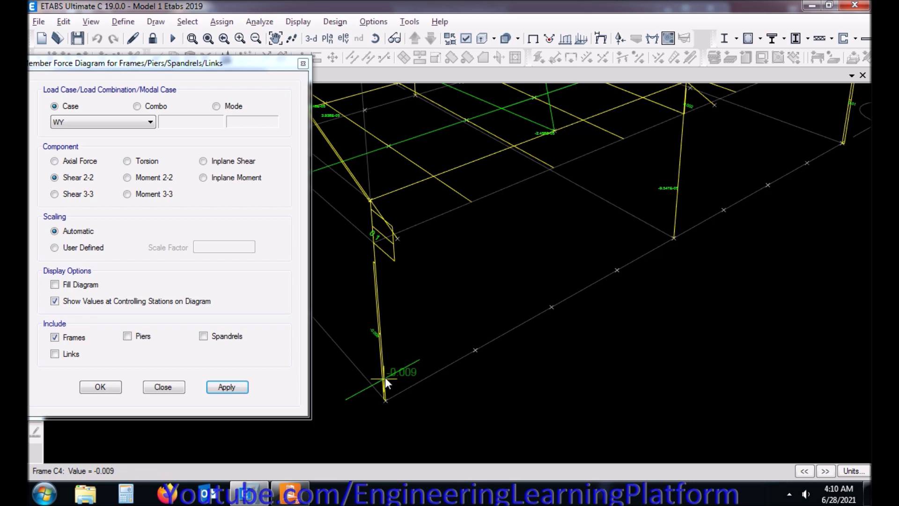
key("alt+Tab")
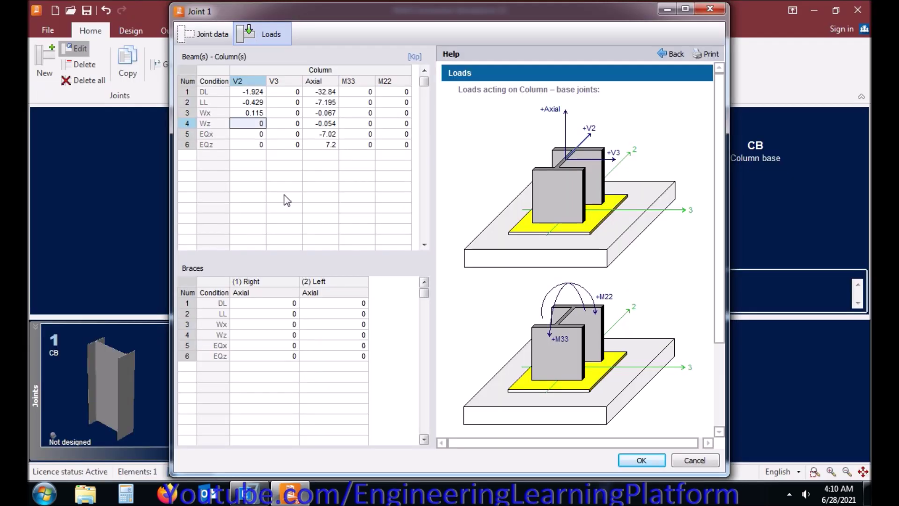
type("-0")
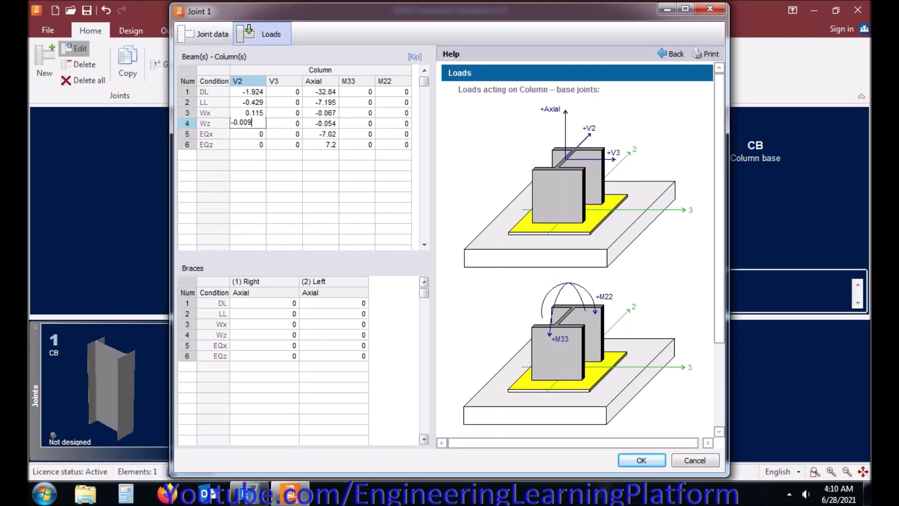
type(".009")
key("Return")
- Draw the EX case shear diagram in ETABS and enter 8.32 as the EQx V2 shear
key("alt+Tab")
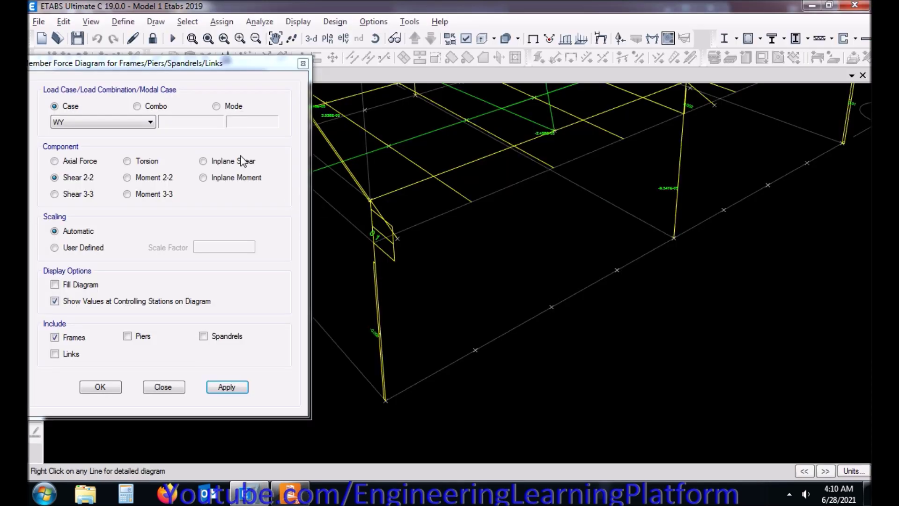
left_click(98, 123)
left_click(77, 161)
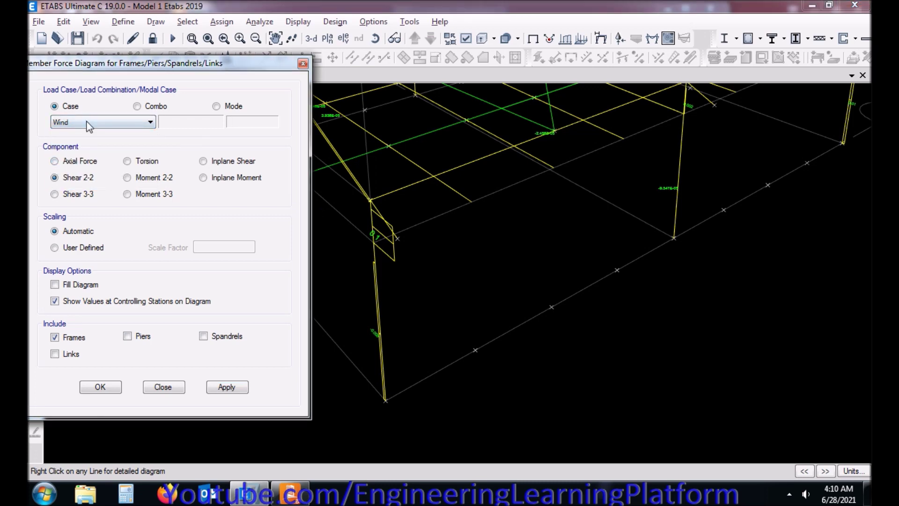
left_click(89, 122)
left_click(77, 167)
left_click(225, 390)
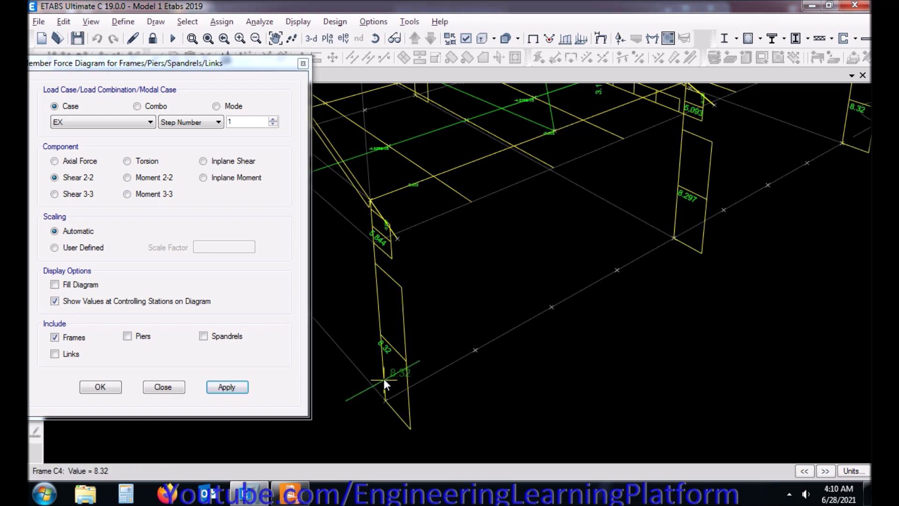
key("alt+Tab")
type("8.32")
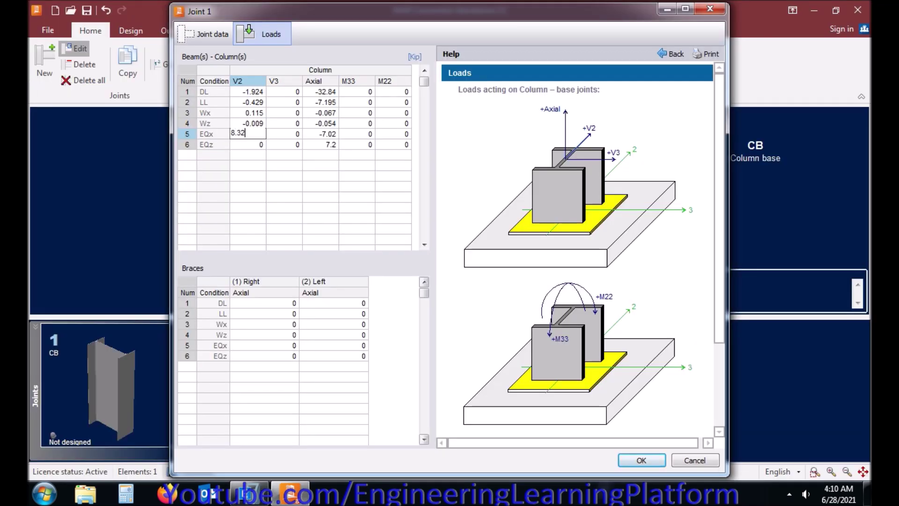
key("Return")
- Draw the EY case shear diagram and enter 1.212 as the EQz V2 shear
key("alt+Tab")
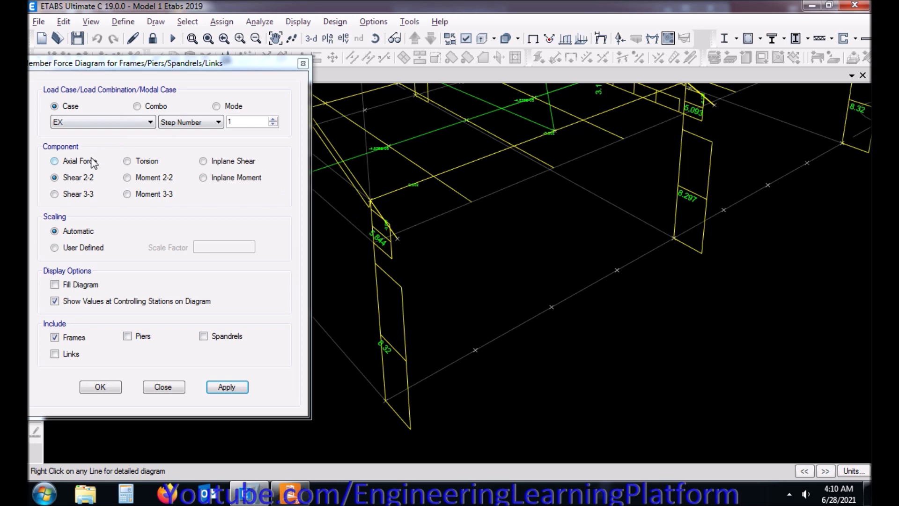
left_click(91, 125)
left_click(75, 177)
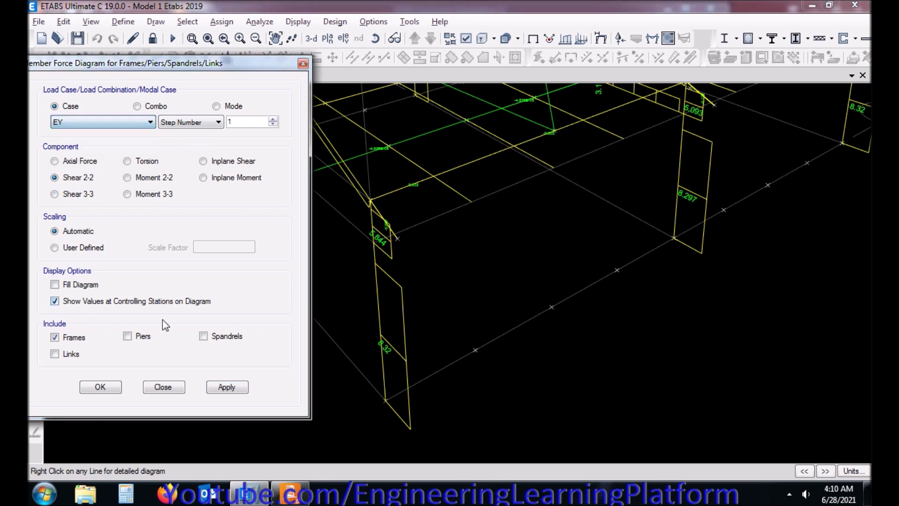
left_click(241, 387)
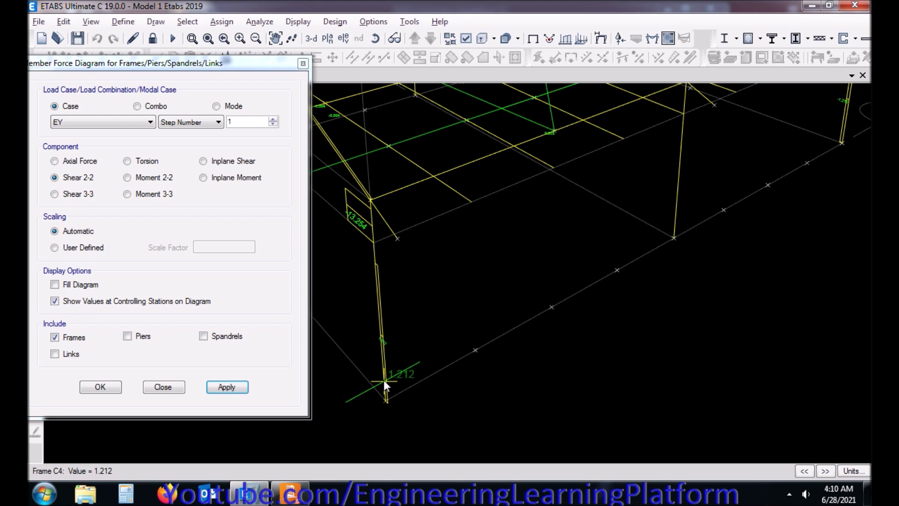
left_click(291, 493)
type("1")
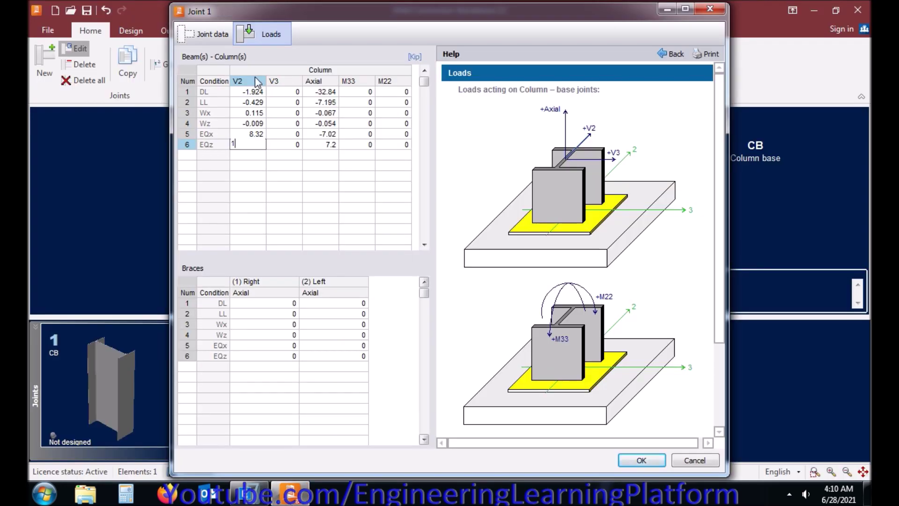
type(".212")
key("Return")
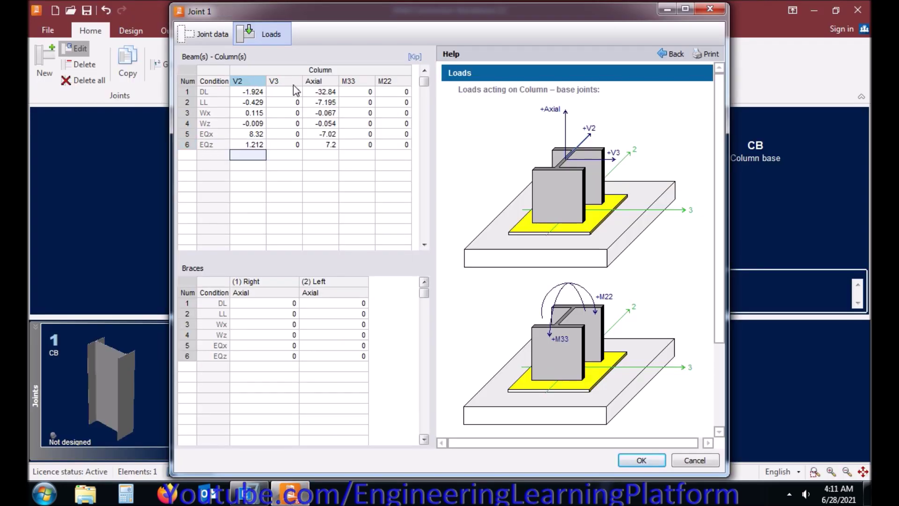
left_click(293, 84)
- Show ETABS Shear 3-3 for the D TOTAL combination and enter DL V3 0.048
key("alt+Tab")
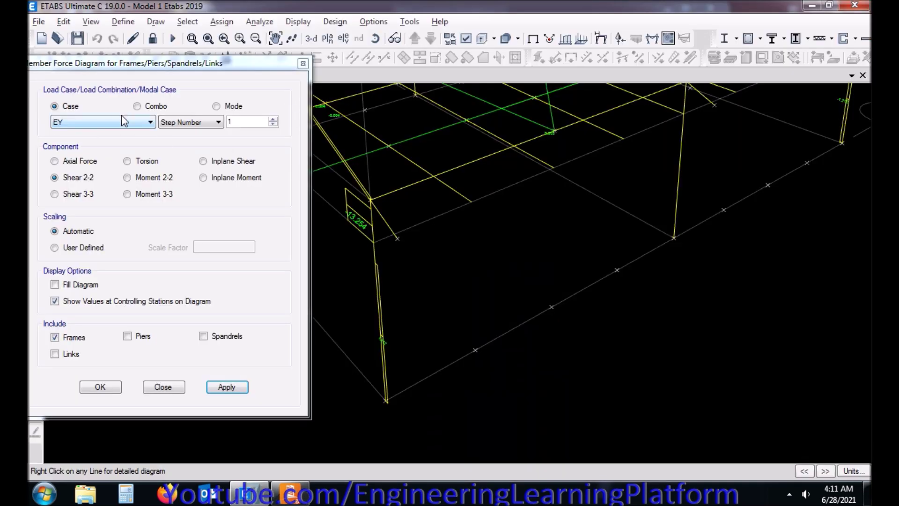
left_click(81, 195)
left_click(114, 117)
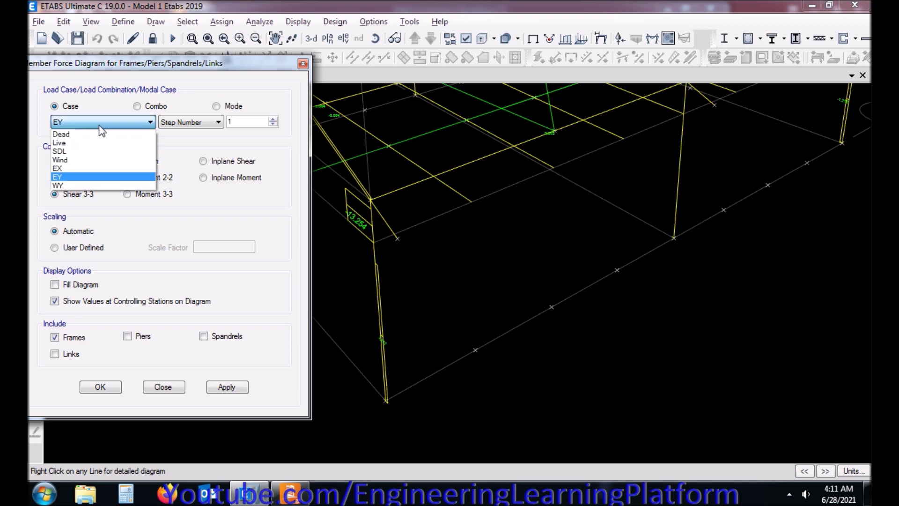
left_click(89, 133)
left_click(137, 105)
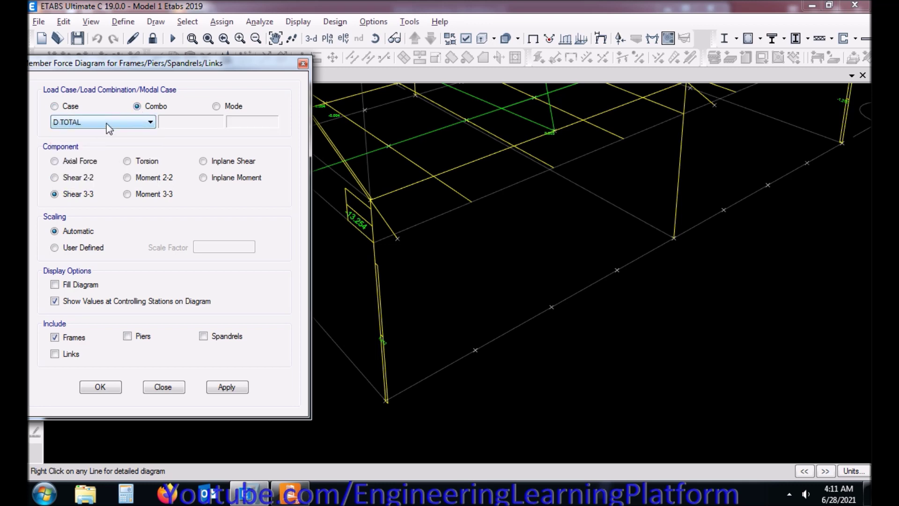
left_click(106, 122)
left_click(106, 123)
left_click(237, 383)
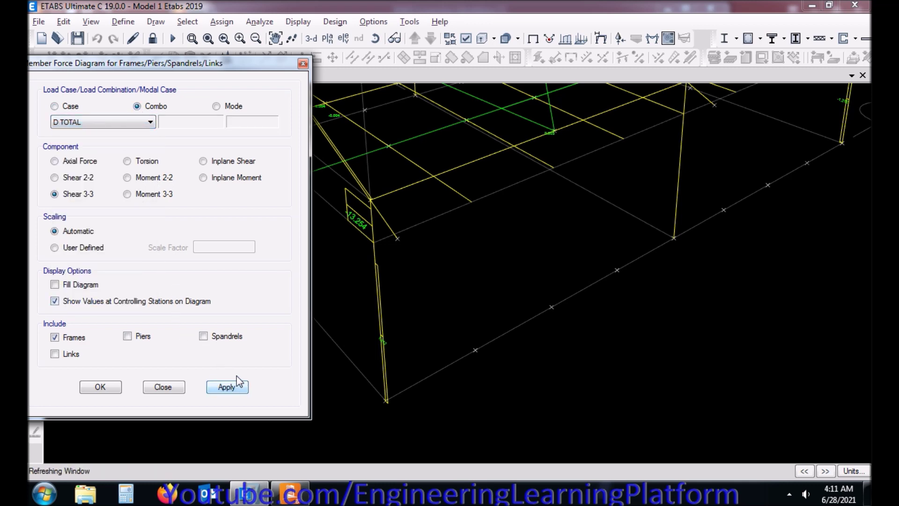
mouse_move(381, 348)
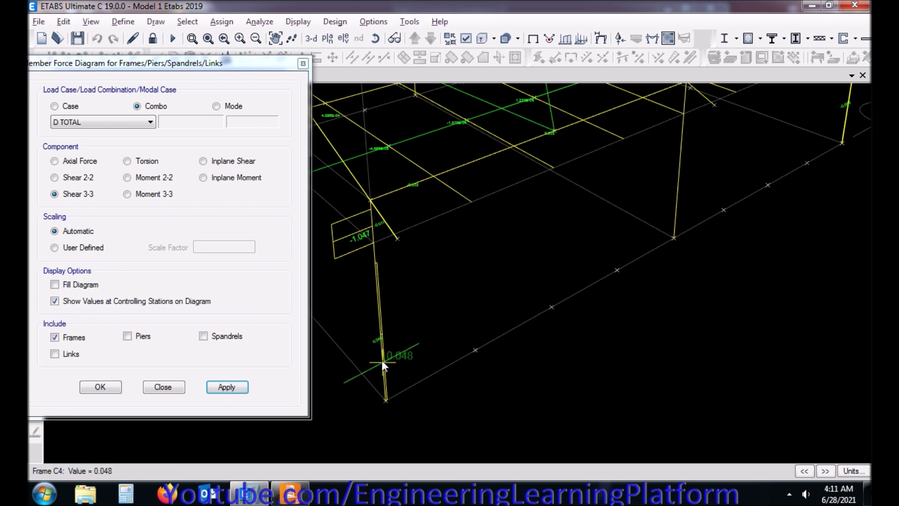
key("alt+Tab")
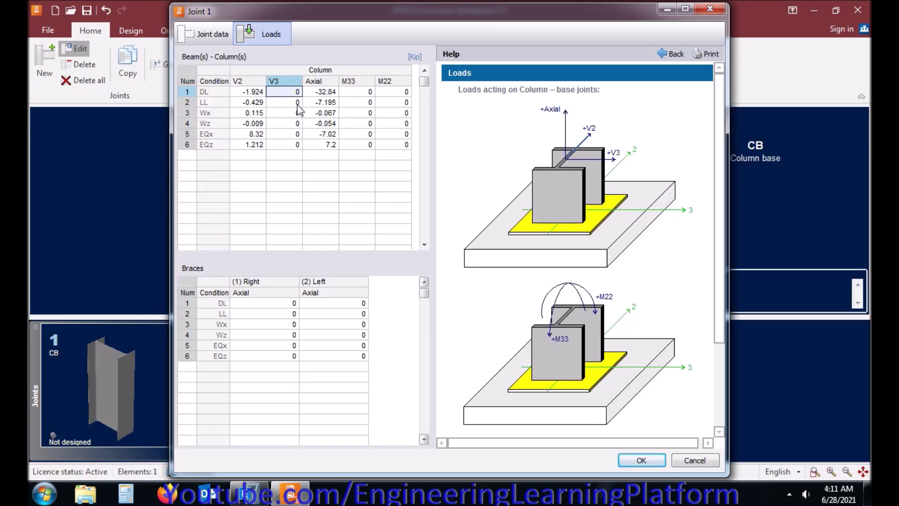
type("0.043")
key("Return")
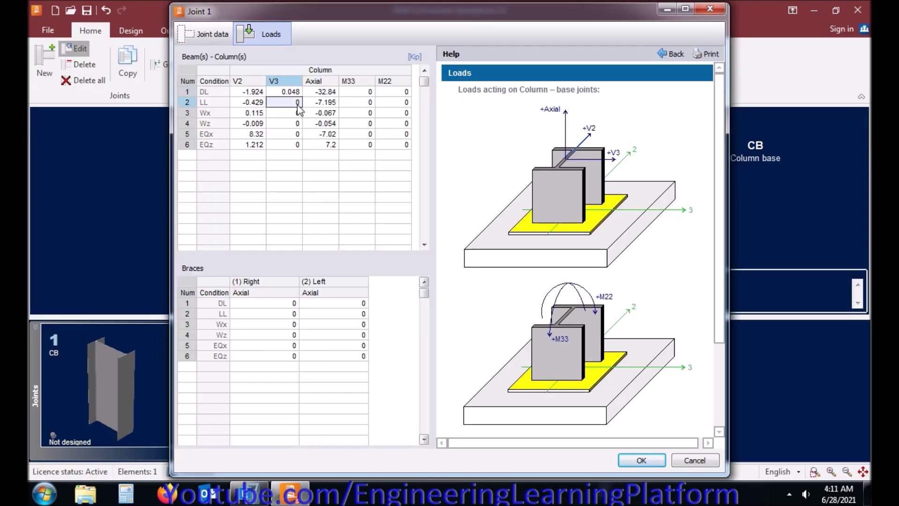
- Draw the Live case Shear 3-3 diagram and enter LL V3 0.011
key("alt+Tab")
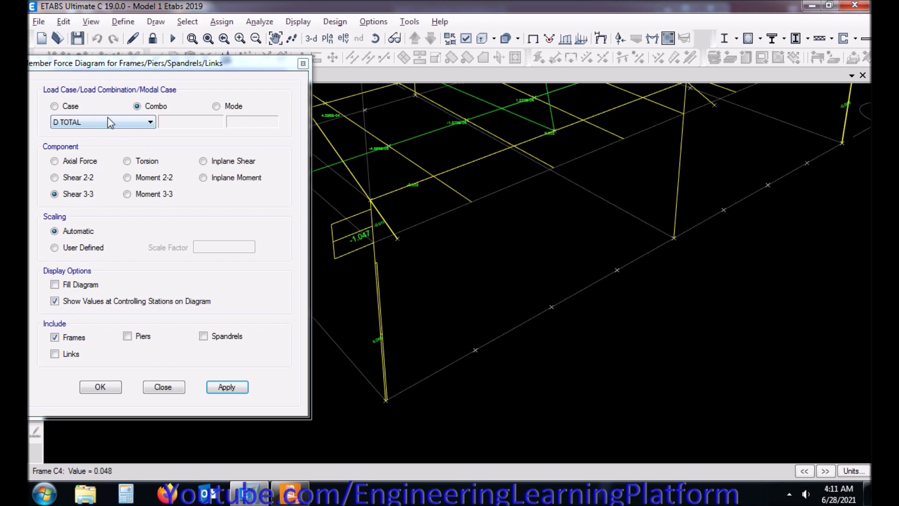
left_click(75, 111)
left_click(77, 122)
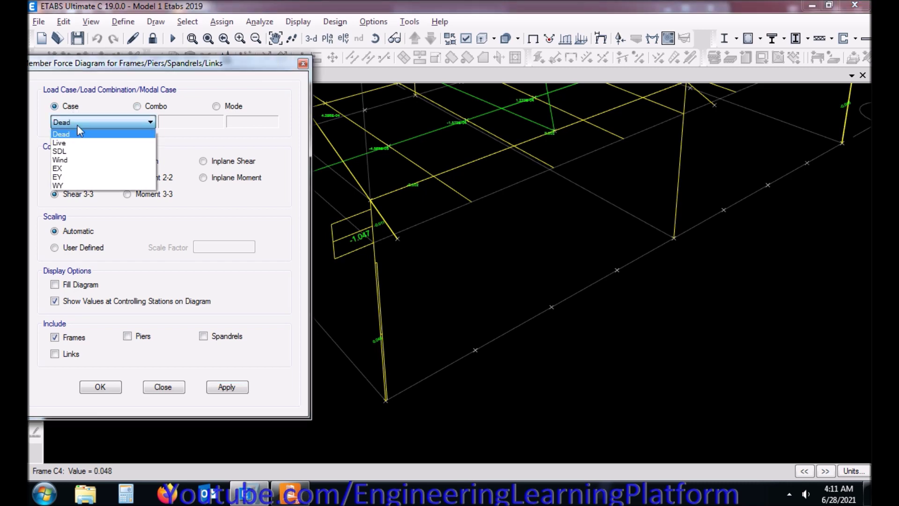
left_click(66, 137)
left_click(238, 389)
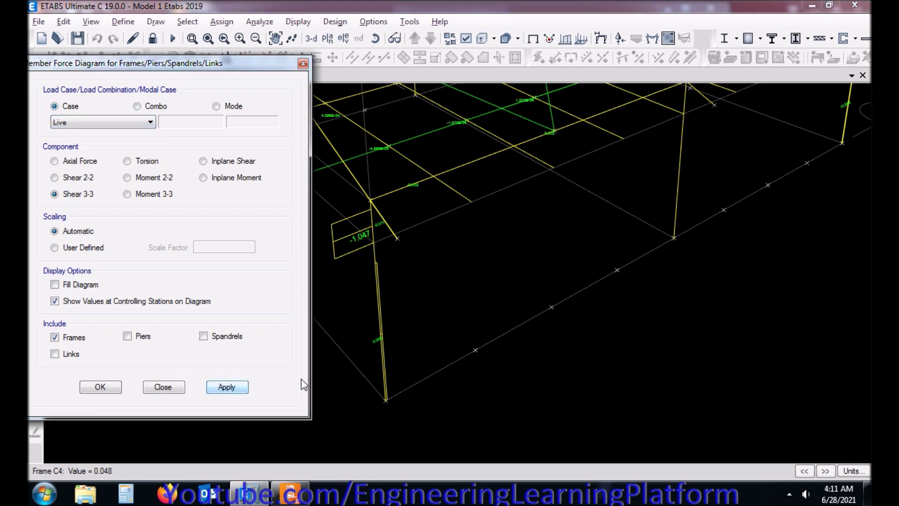
mouse_move(386, 373)
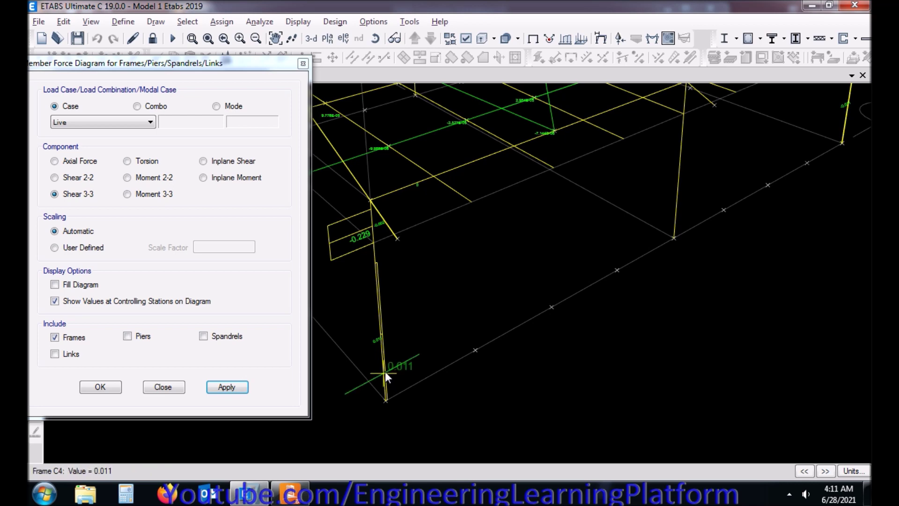
key("alt+Tab")
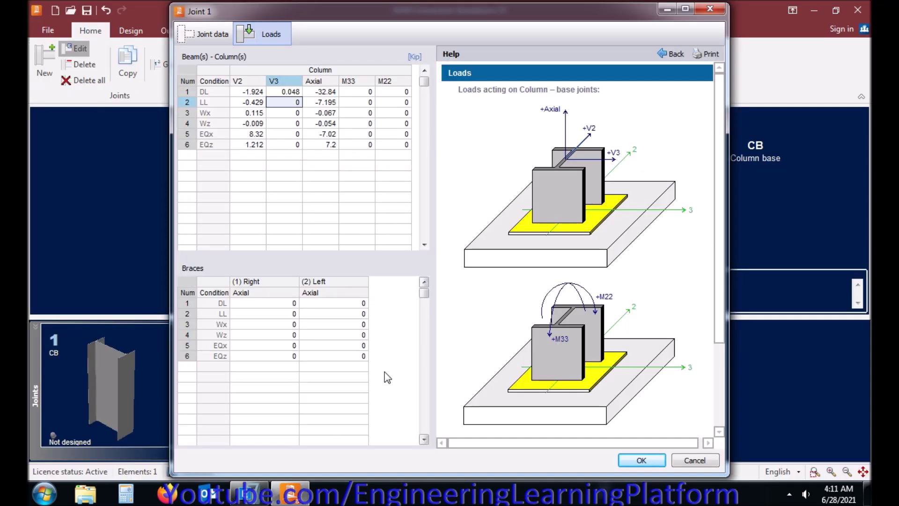
type("0.0")
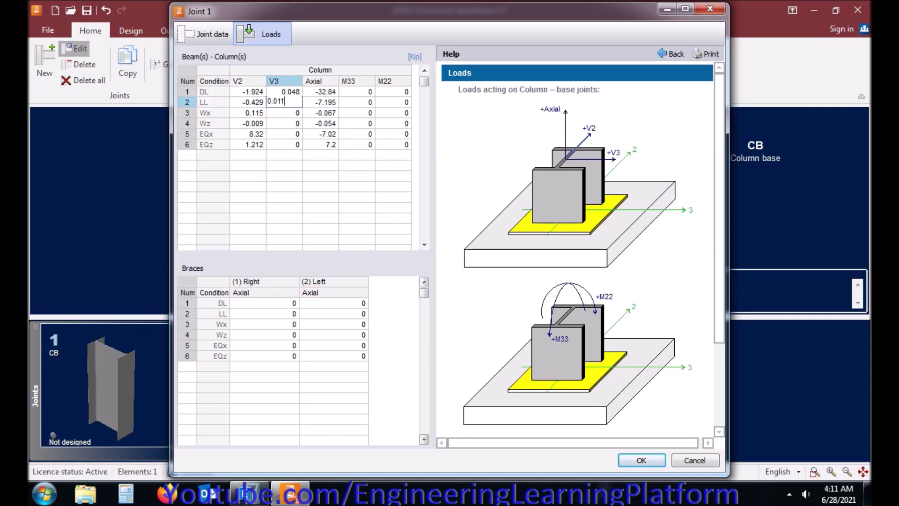
type("11")
key("Return")
- Draw the Wind case Shear 3-3 diagram and enter Wx V3 -0.0084
key("alt+Tab")
left_click(125, 126)
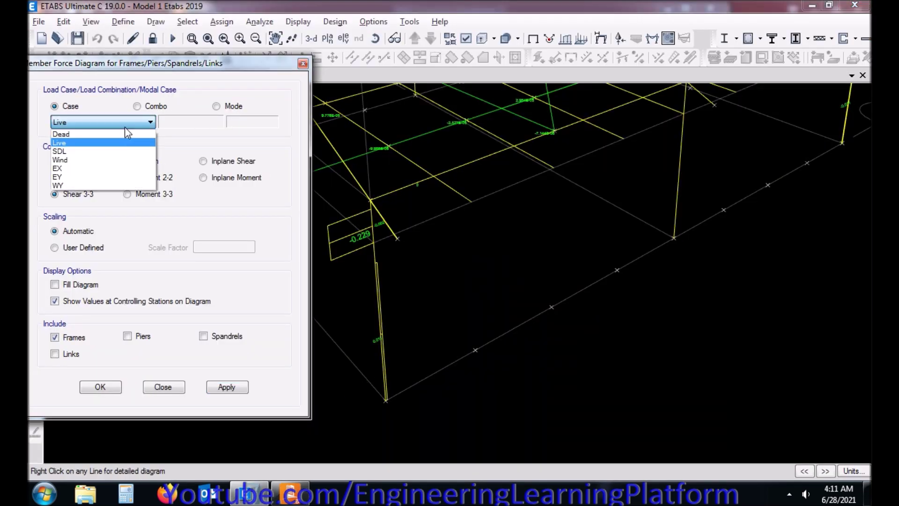
left_click(101, 160)
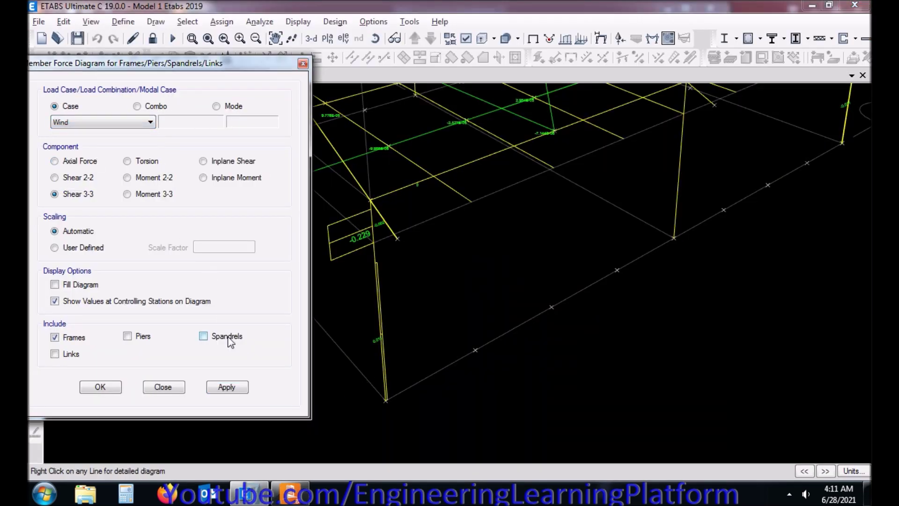
left_click(232, 388)
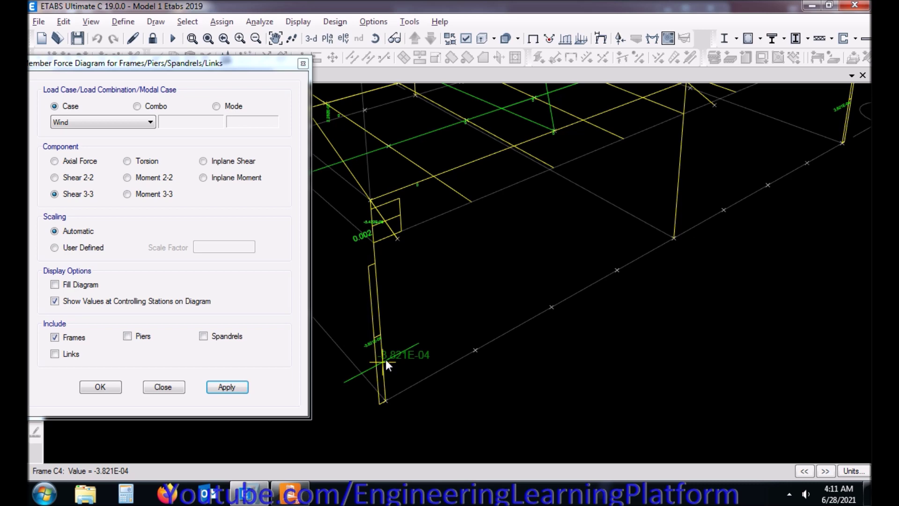
key("alt+Tab")
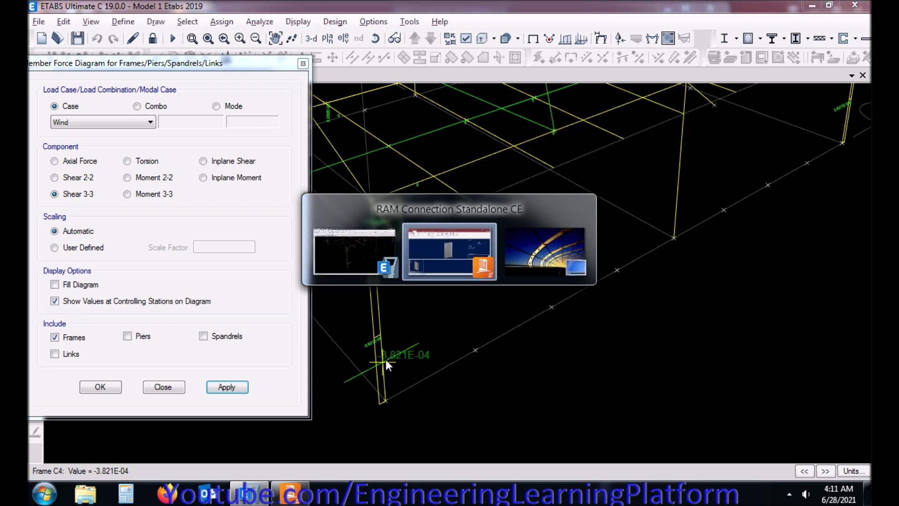
type("0.0084")
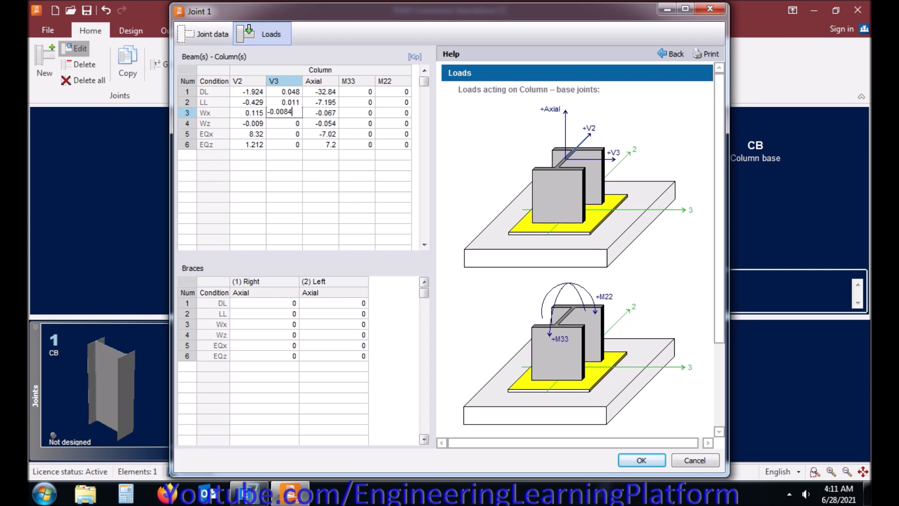
key("Return")
- Draw the WY case Shear 3-3 diagram and enter Wz V3 -0.0087
key("alt+Tab")
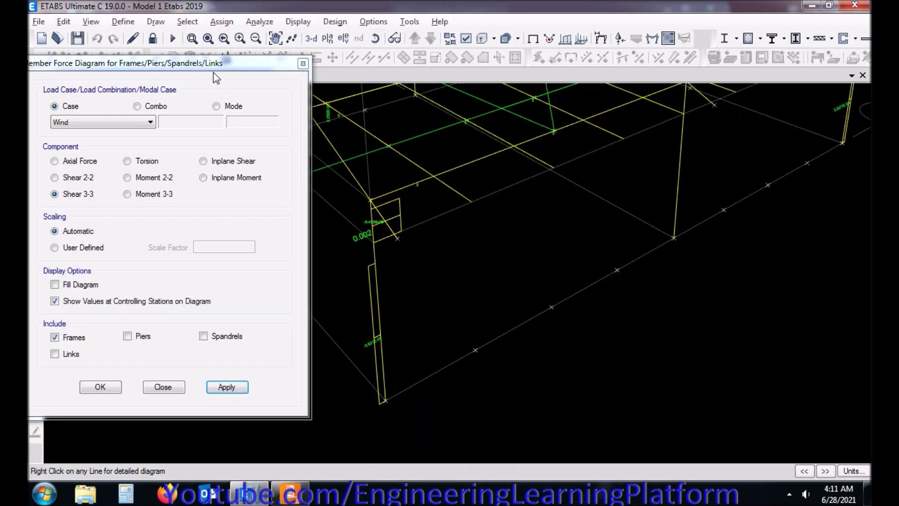
left_click(128, 121)
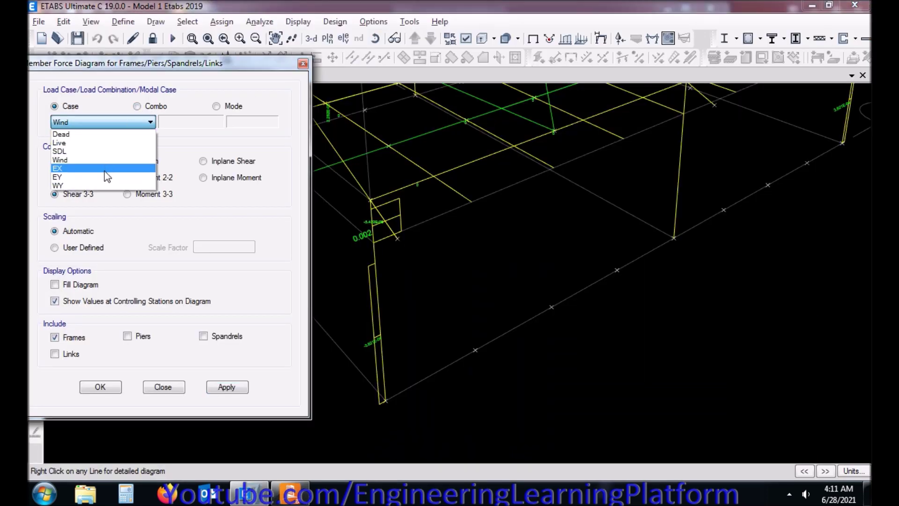
left_click(108, 185)
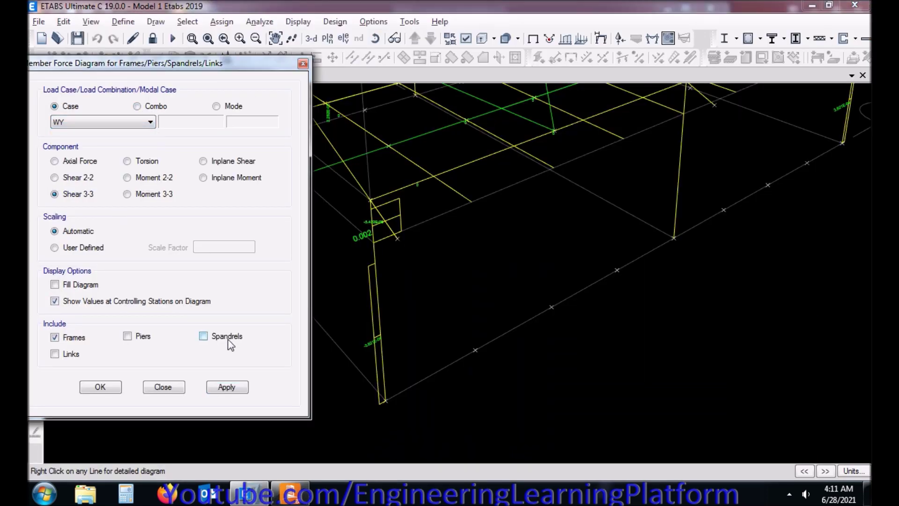
left_click(237, 391)
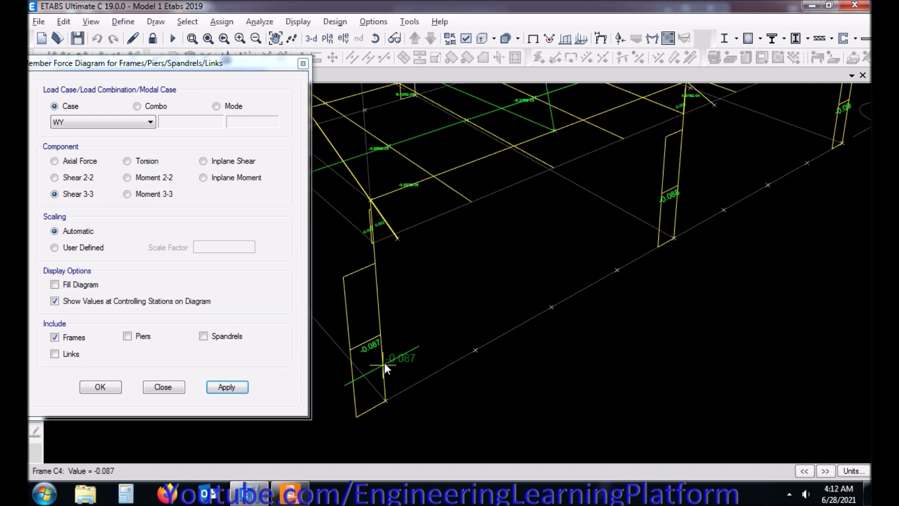
key("alt+Tab")
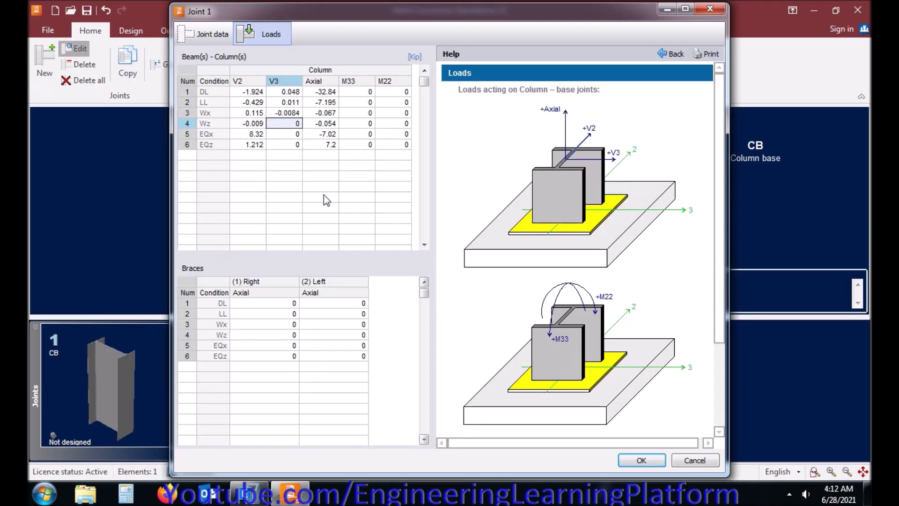
key("alt+Tab")
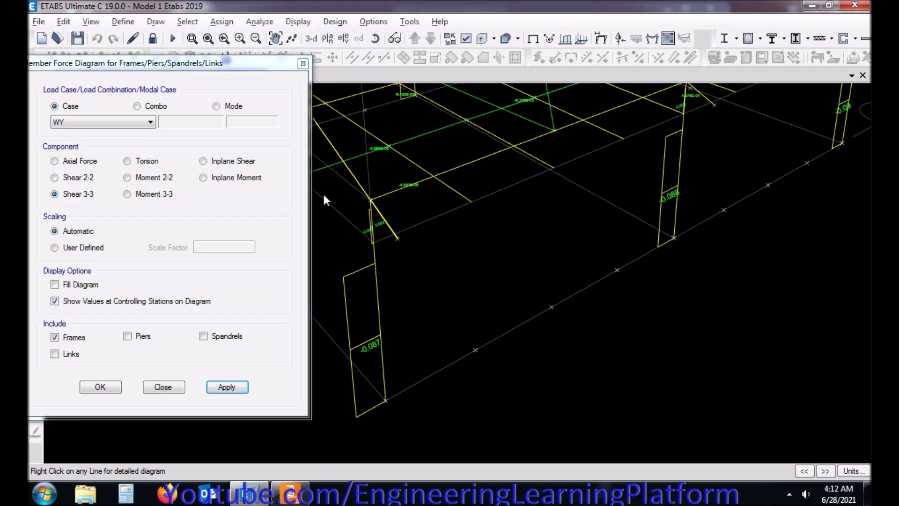
key("alt+Tab")
type("-0.0087")
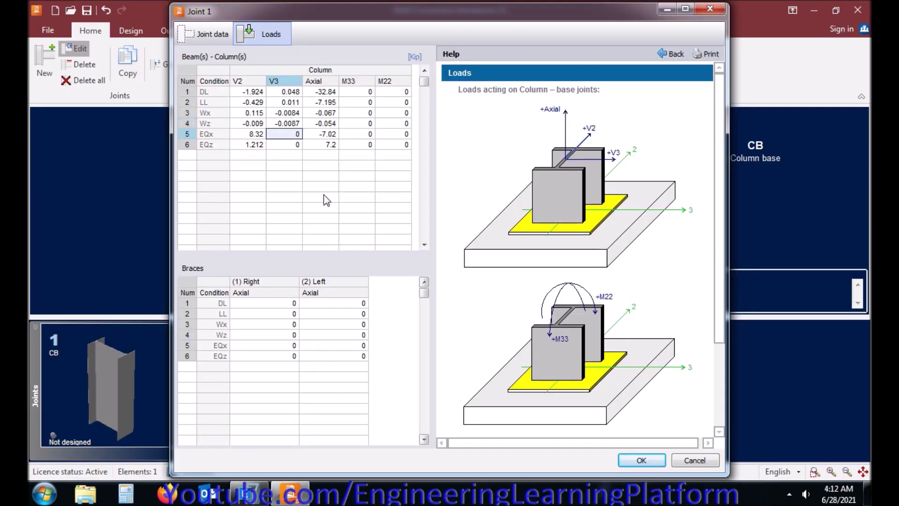
- Draw the EX case Shear 3-3 diagram and enter EQx V3 -0.001
key("alt+Tab")
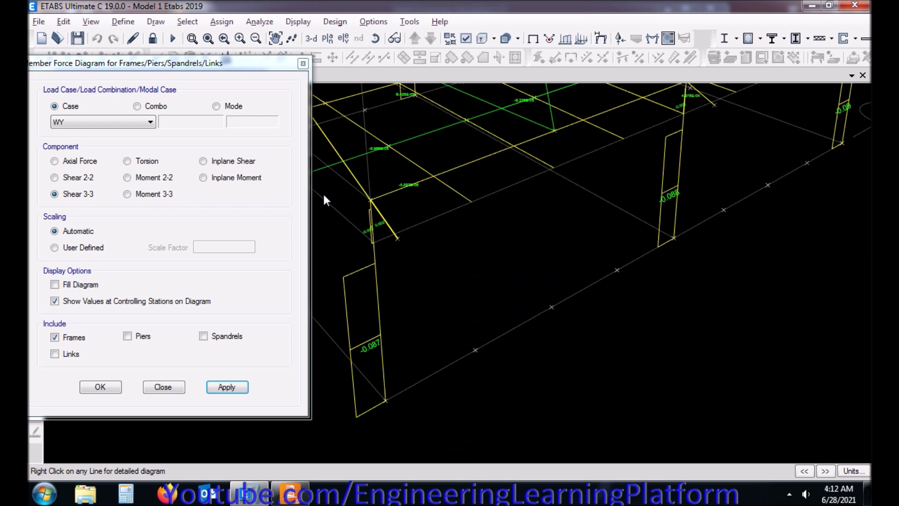
left_click(122, 122)
left_click(57, 168)
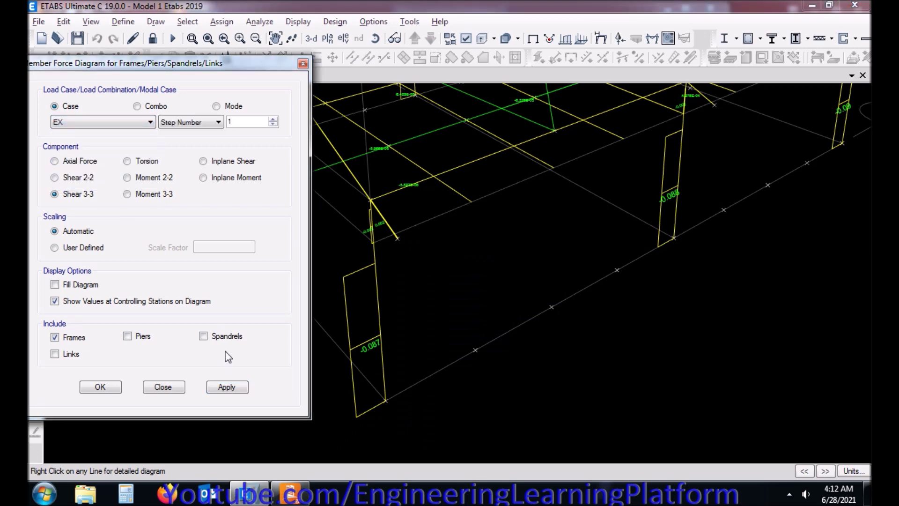
left_click(230, 387)
mouse_move(379, 347)
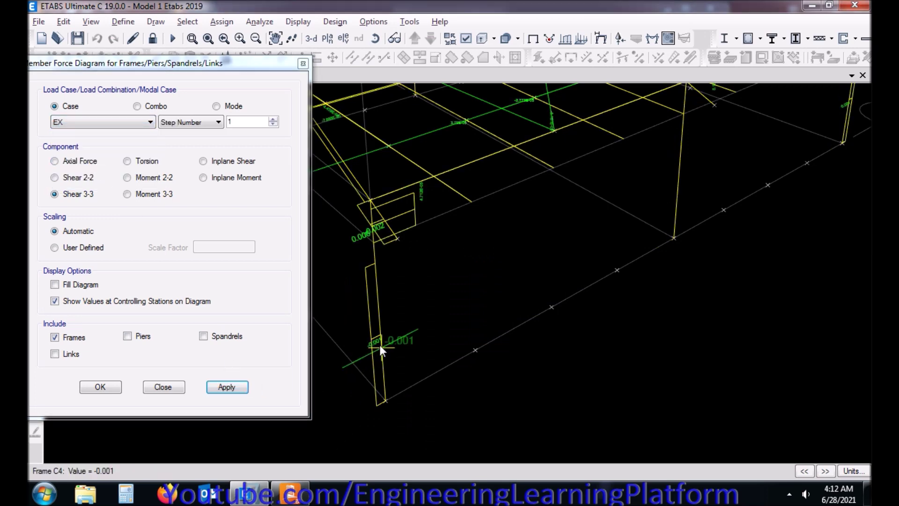
key("alt+Tab")
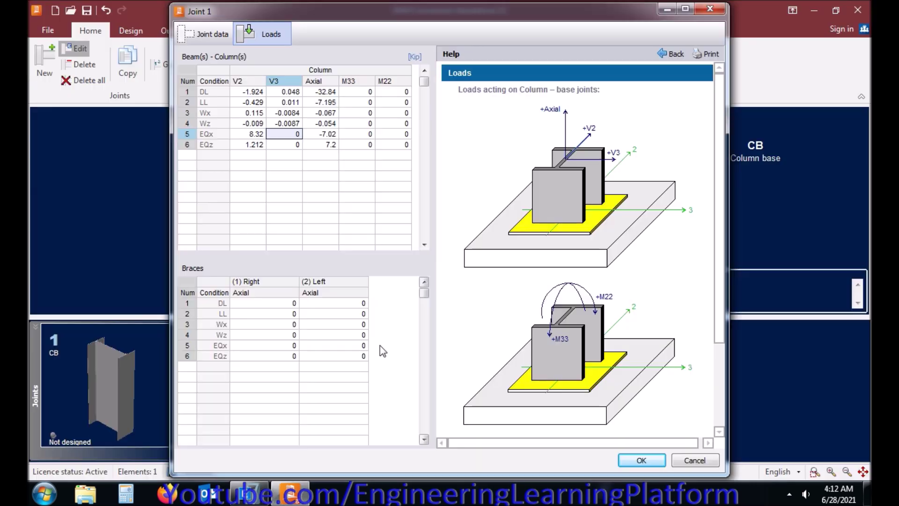
type("-0.0")
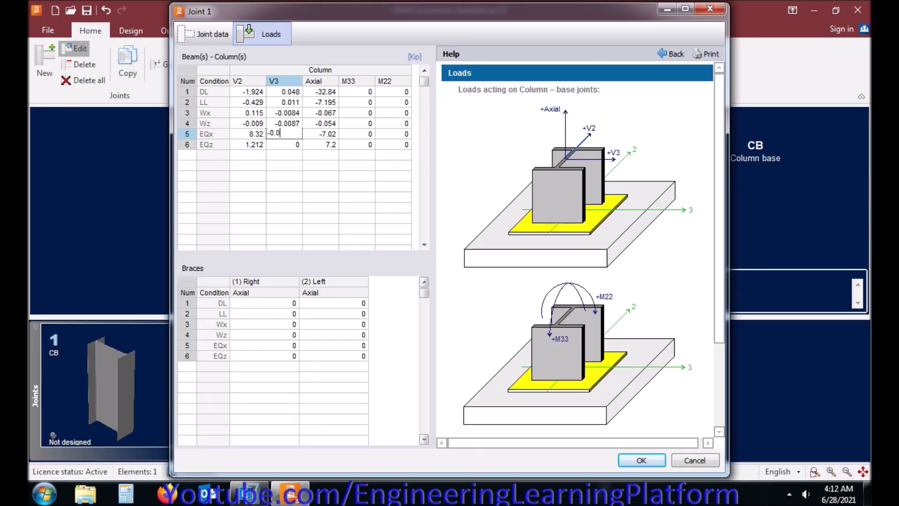
type("02")
key("Return")
- Draw the EY case Shear 3-3 diagram and enter EQz V3 8.333
key("alt+Tab")
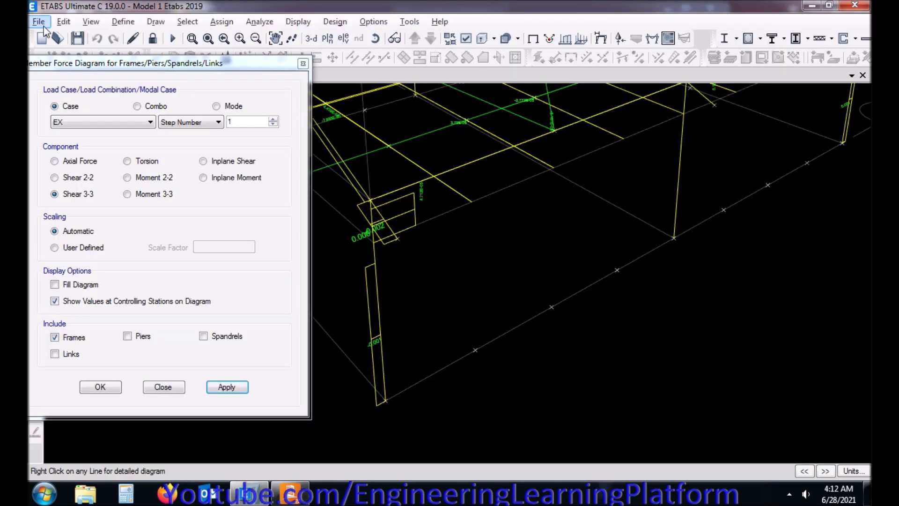
left_click(97, 123)
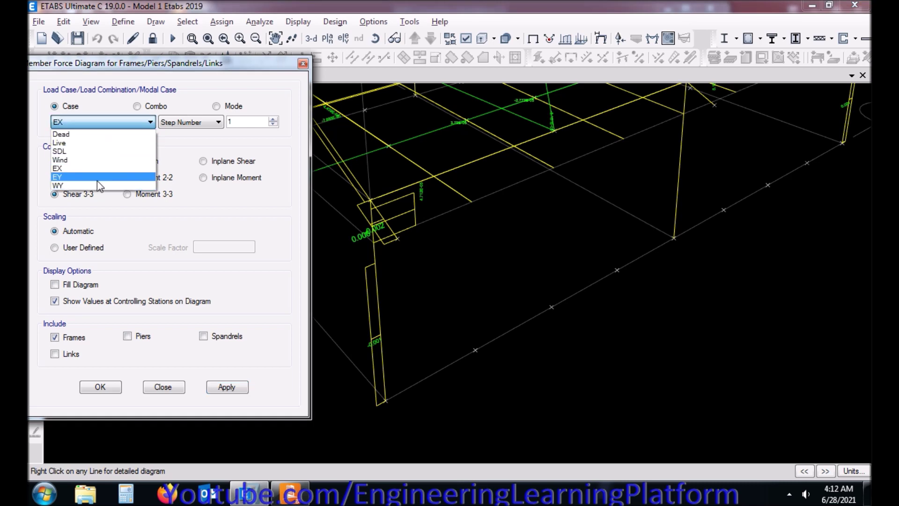
left_click(97, 177)
left_click(234, 392)
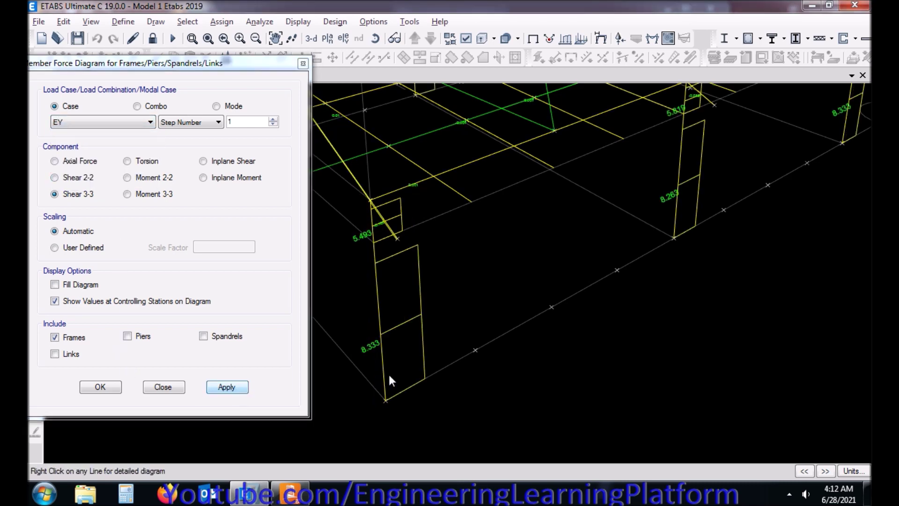
key("alt+Tab")
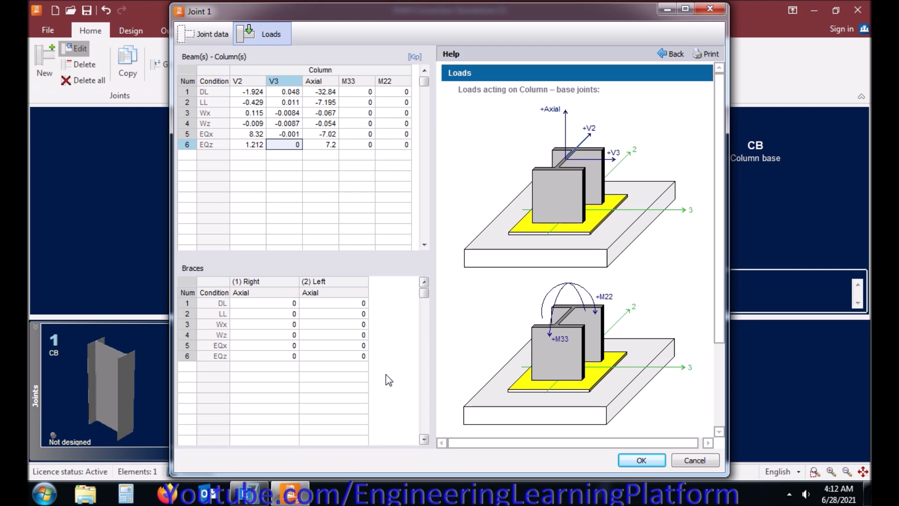
type("8.333")
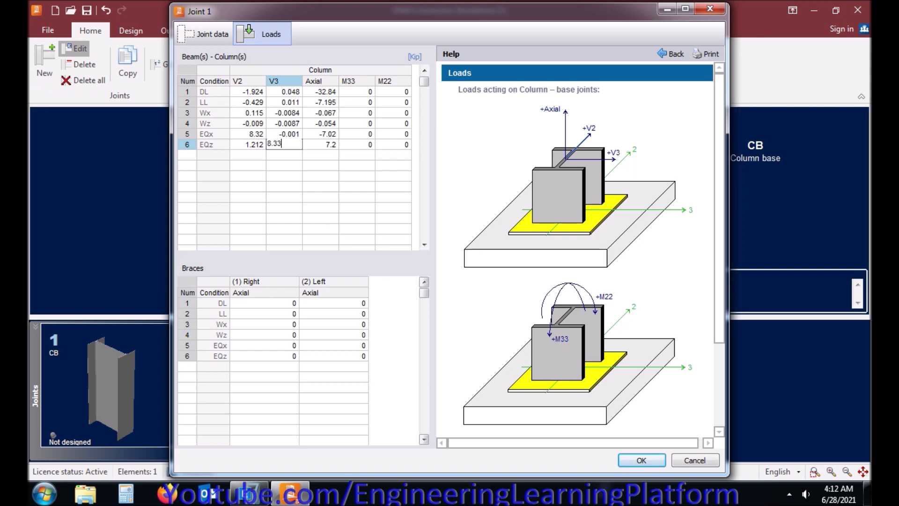
key("Return")
- Return to the Joint 1 loads table and confirm it with OK
key("alt+Tab")
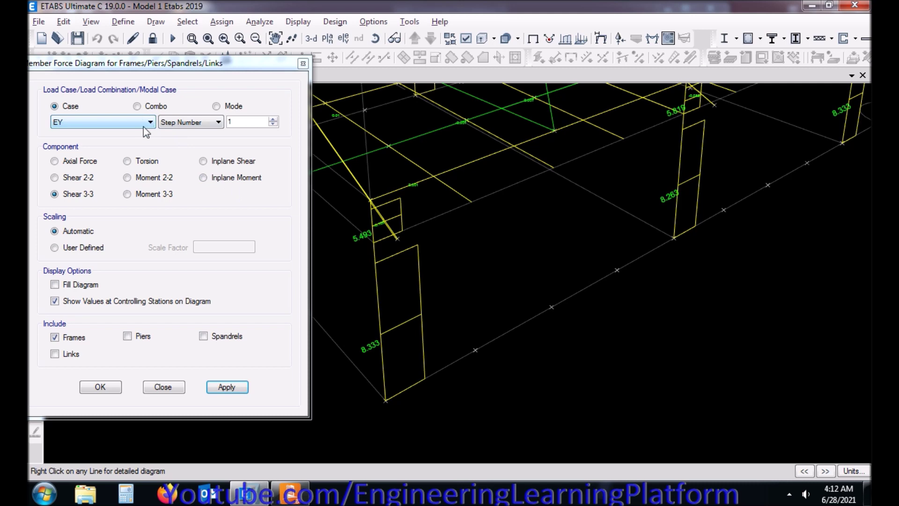
left_click(308, 501)
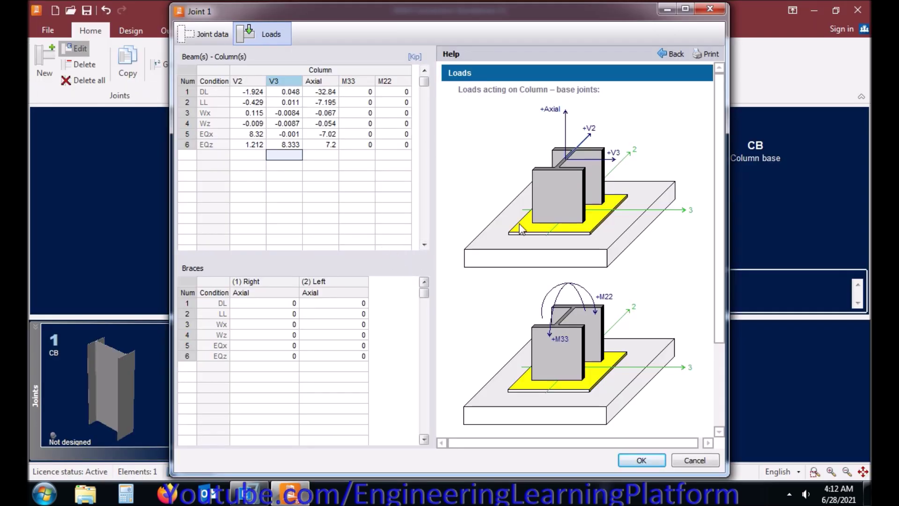
left_click(639, 461)
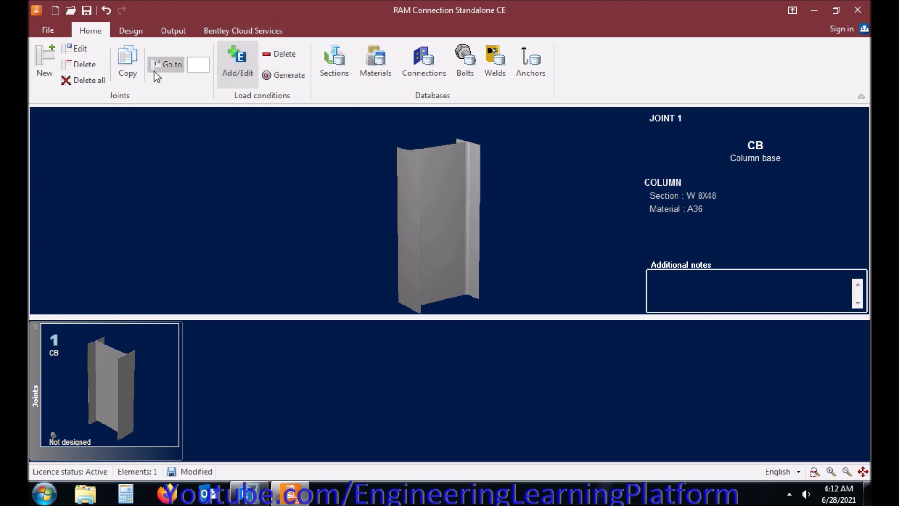
- Generate combinations D1–D17 from the ASCE 7-10 ASD factored load combos.rag template
left_click(280, 78)
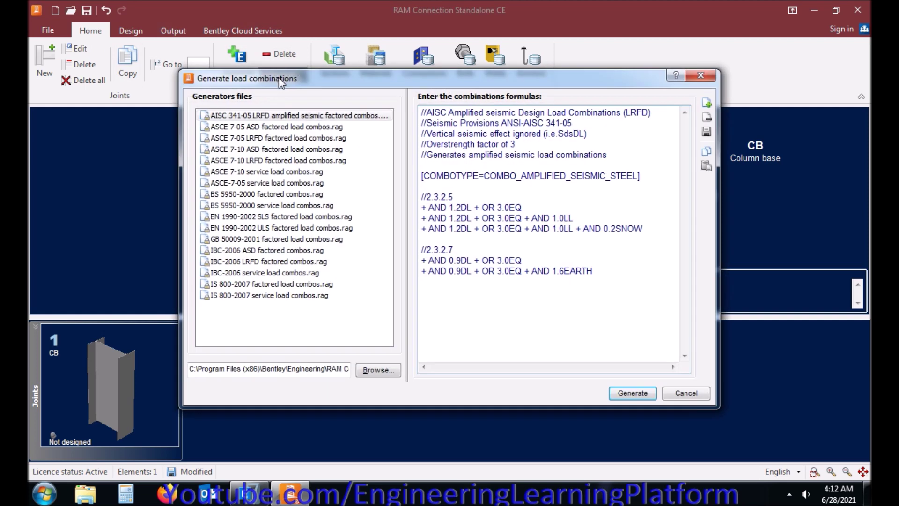
left_click(262, 139)
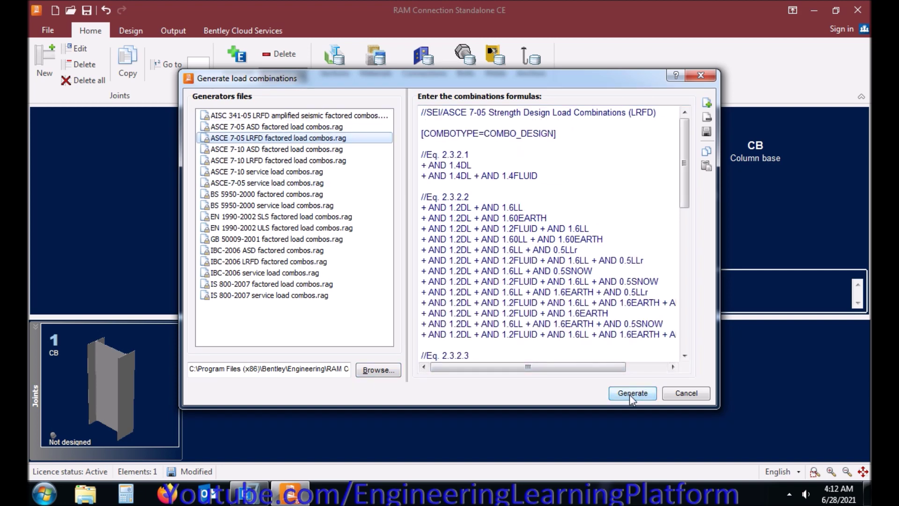
left_click(266, 150)
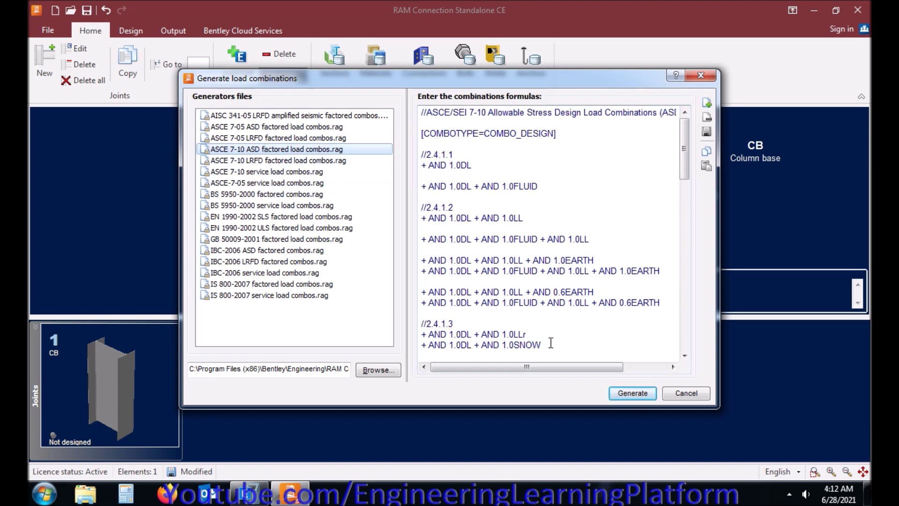
left_click(632, 394)
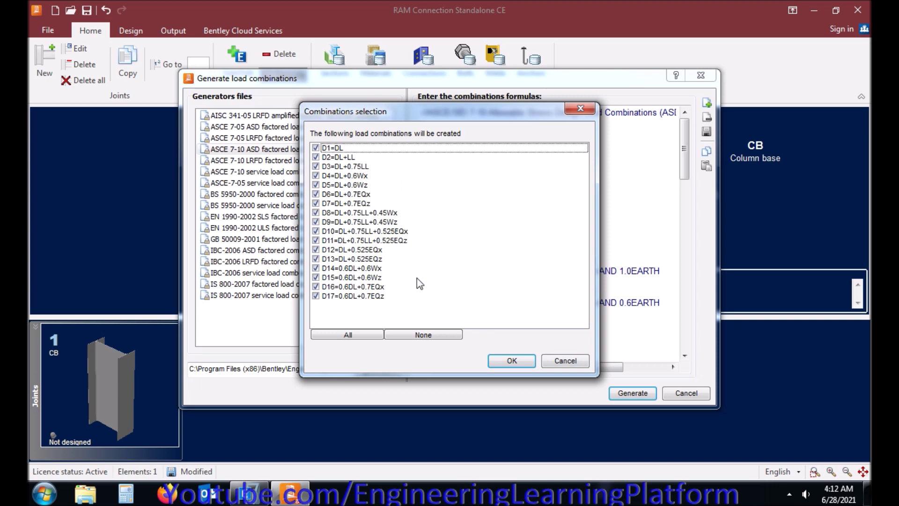
left_click(512, 361)
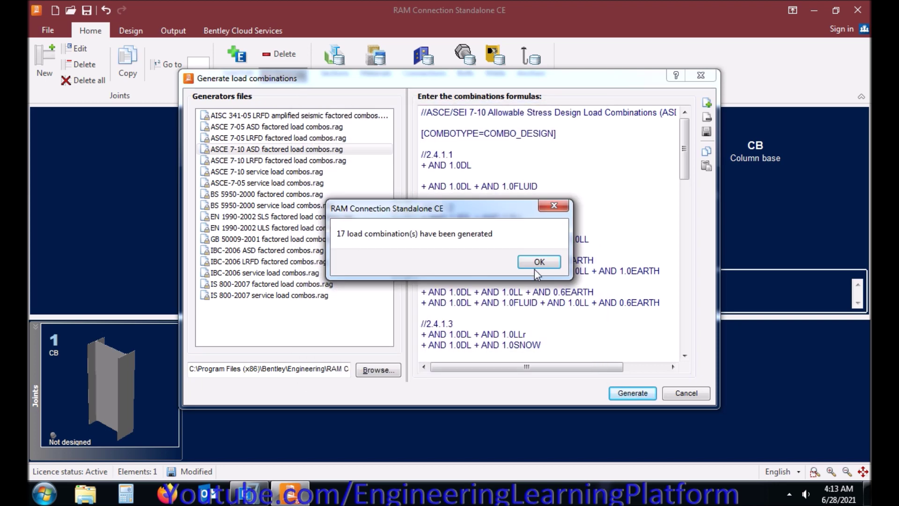
left_click(538, 263)
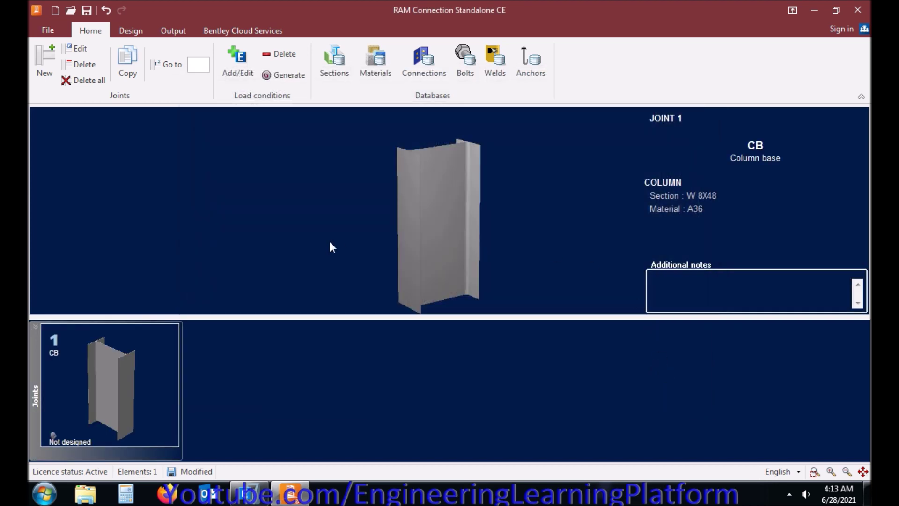
- Assign a Smart Pinned Base Plate connection to Joint 1 and close the assignment report
left_click(130, 30)
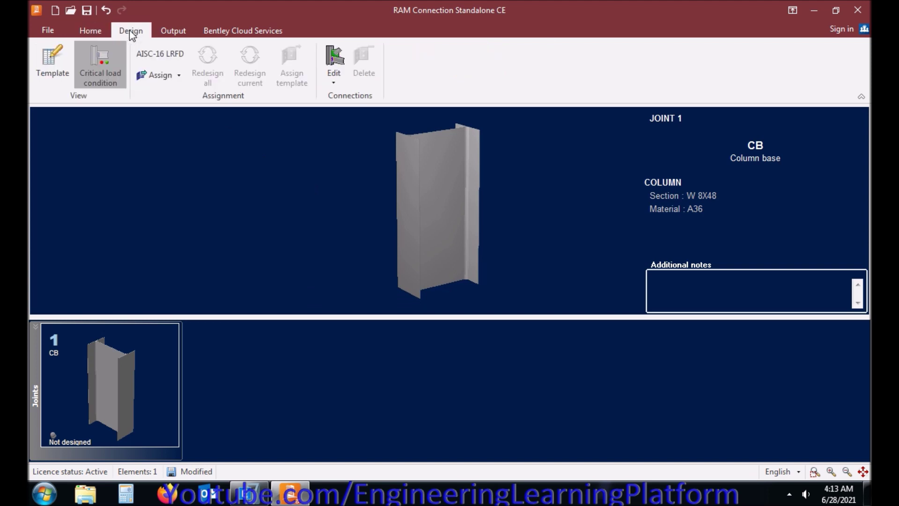
left_click(142, 77)
mouse_move(189, 143)
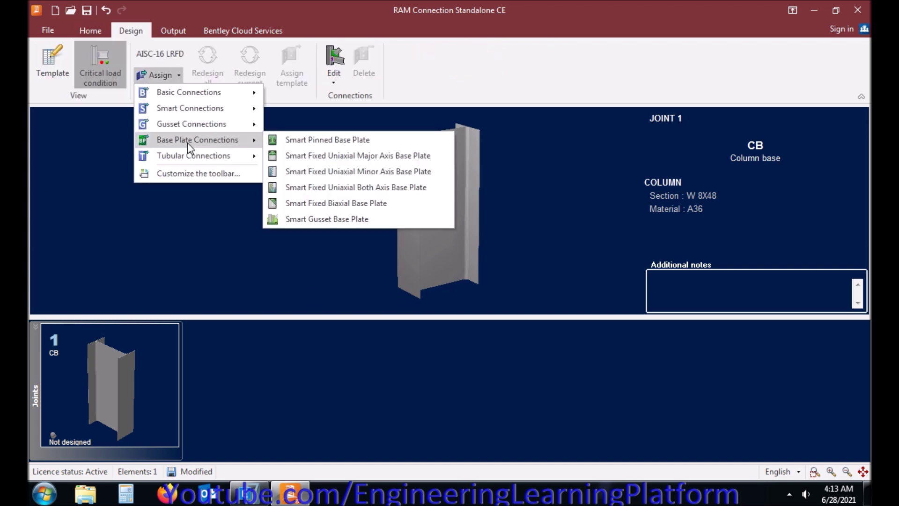
left_click(374, 139)
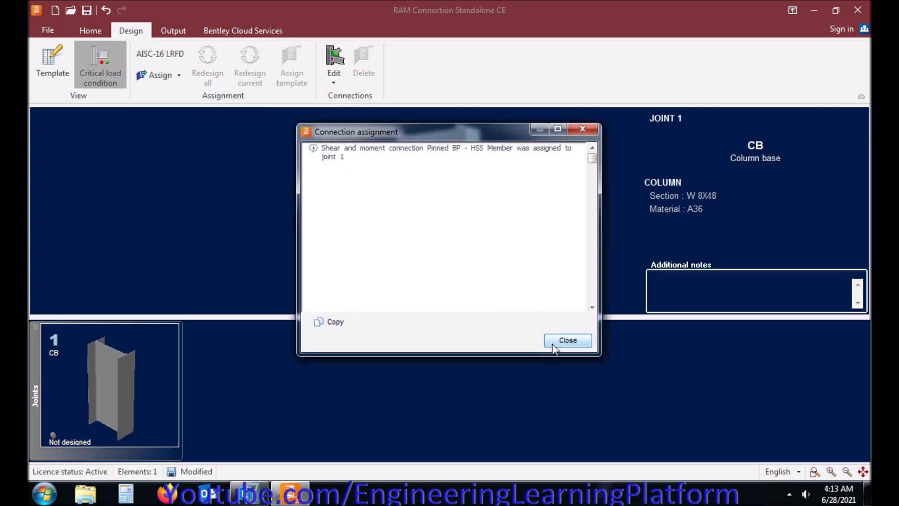
left_click(554, 343)
- Review the footing model and connection details, then open the base plate for editing
left_click_drag(421, 244, 326, 277)
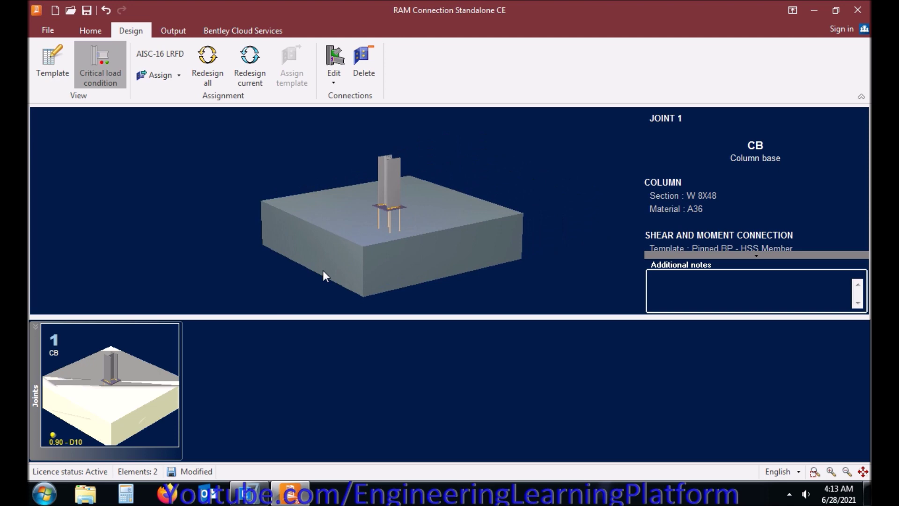
left_click_drag(416, 233, 411, 237)
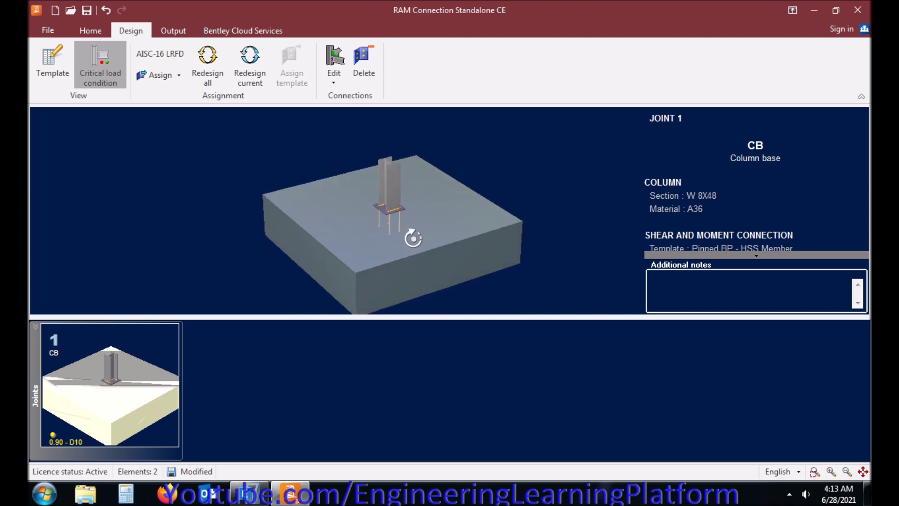
left_click(754, 253)
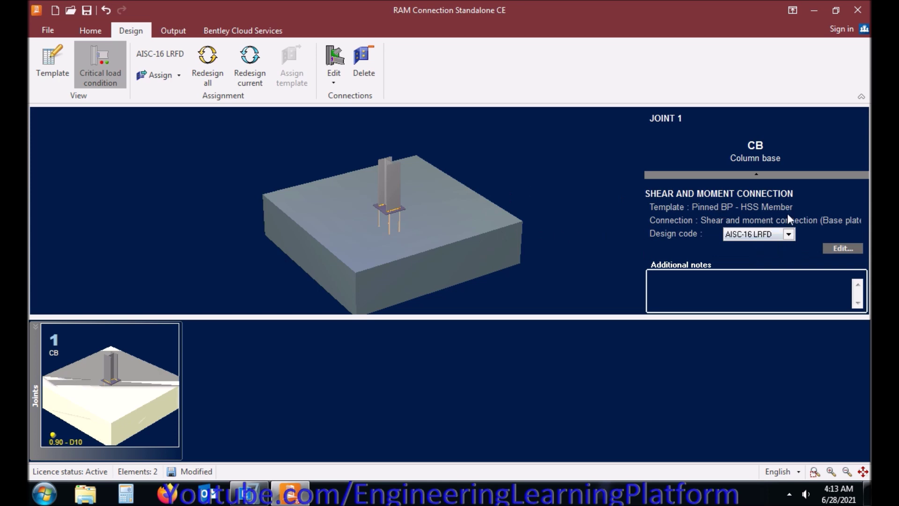
left_click_drag(380, 196, 387, 217)
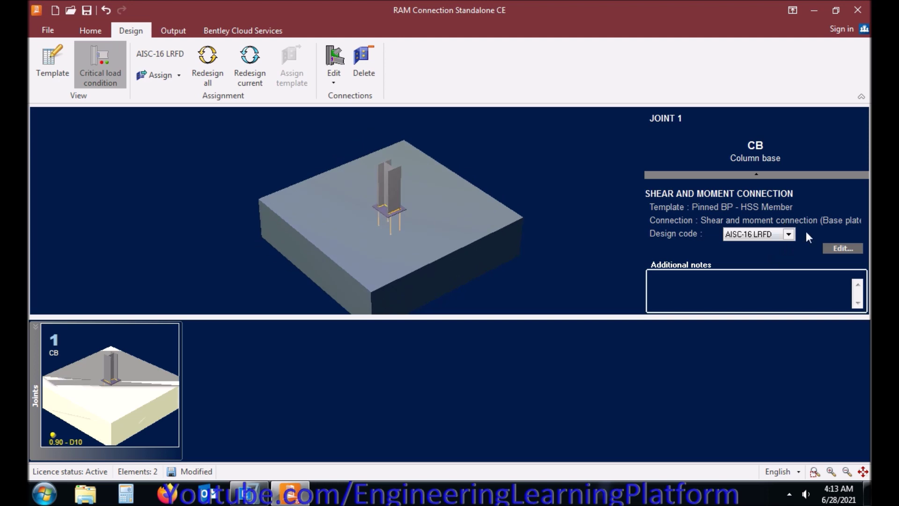
left_click(843, 248)
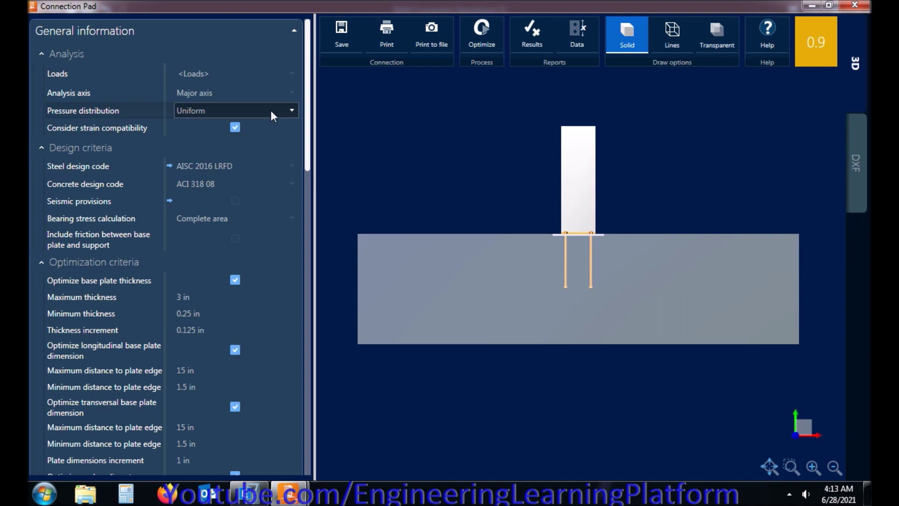
- Optimize the base plate design and scroll the connection panel down to the Anchor section
left_click_drag(555, 240, 575, 266)
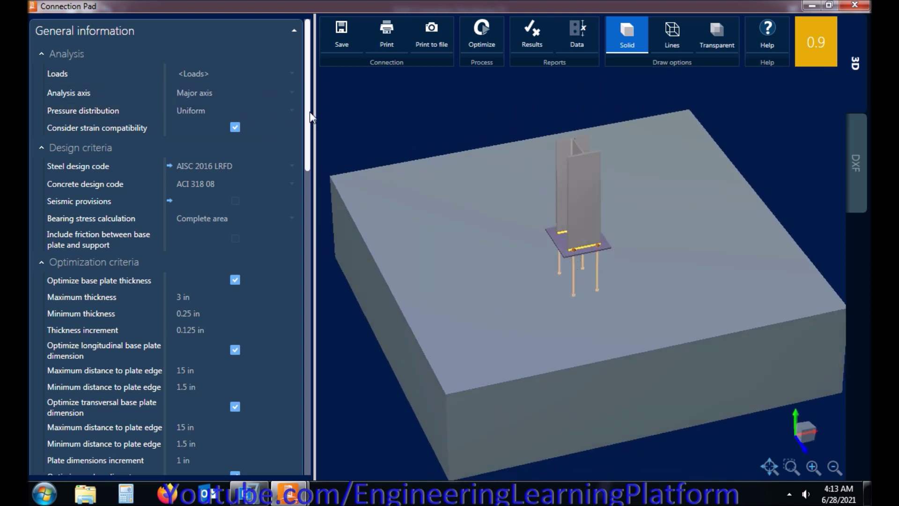
left_click(482, 33)
scroll(307, 72, "down", 2)
scroll(305, 68, "up", 2)
left_click_drag(306, 69, 310, 113)
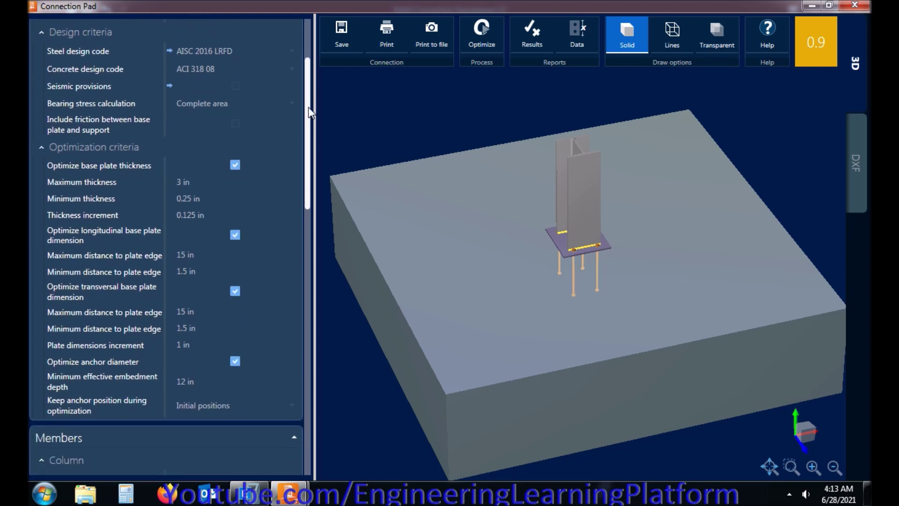
left_click_drag(309, 113, 318, 238)
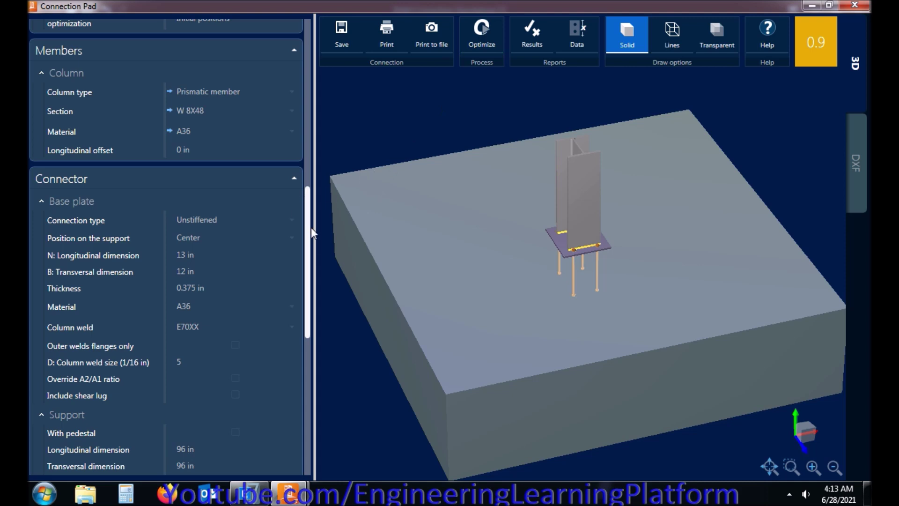
left_click_drag(307, 248, 316, 387)
- Set the anchor rod material to Steel A36, then scroll the panel back to the top
left_click(291, 335)
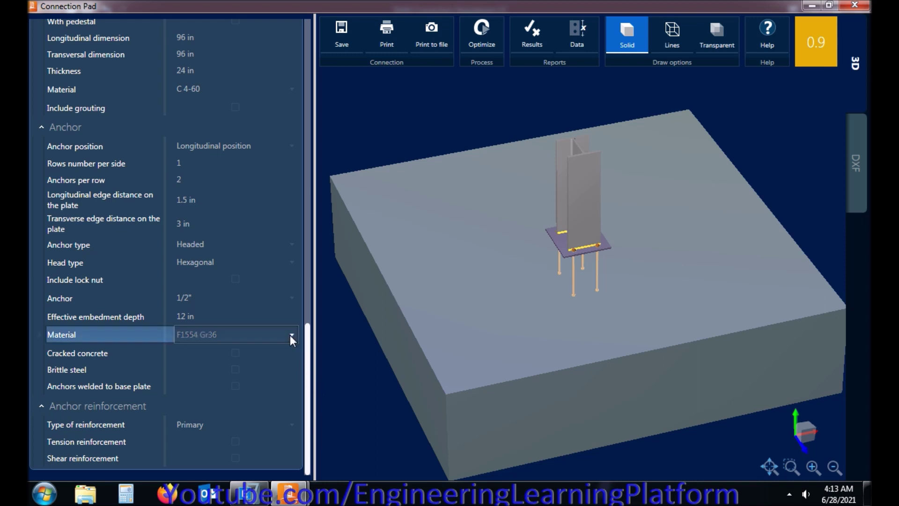
left_click(291, 335)
left_click(217, 185)
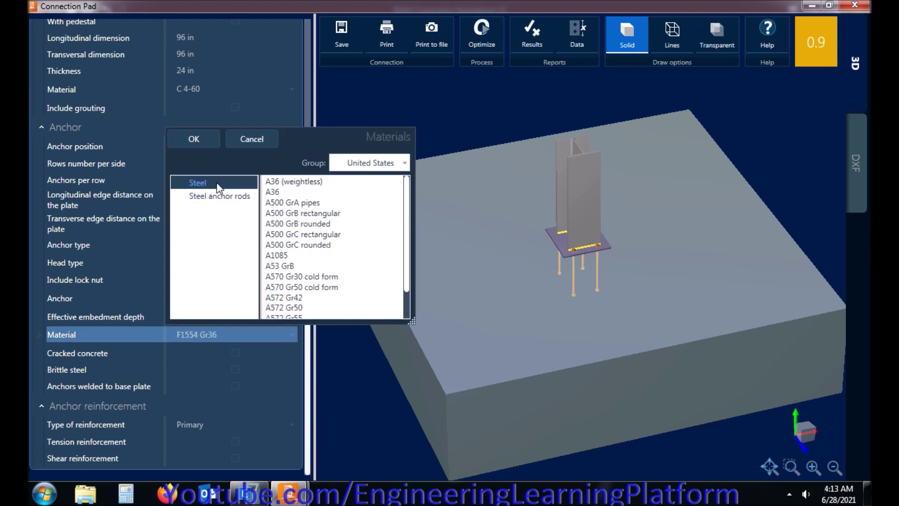
left_click(283, 191)
left_click(201, 139)
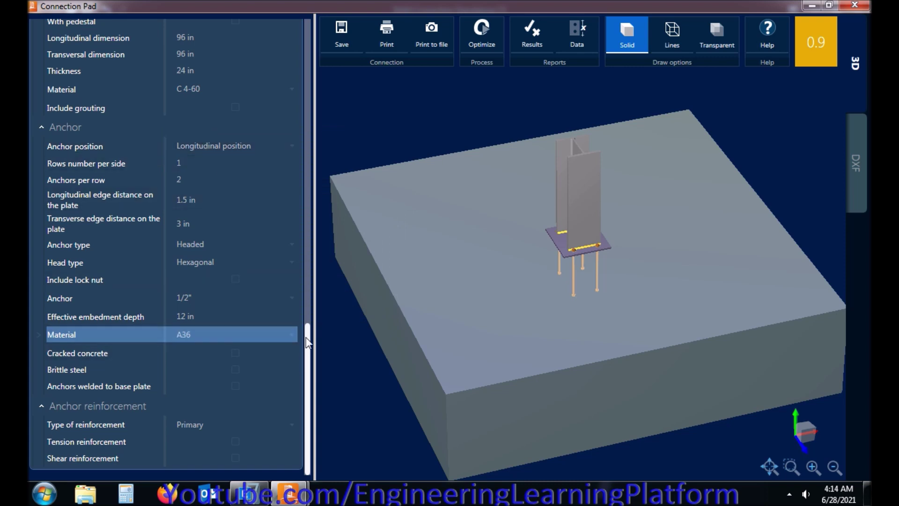
left_click_drag(307, 341, 307, 73)
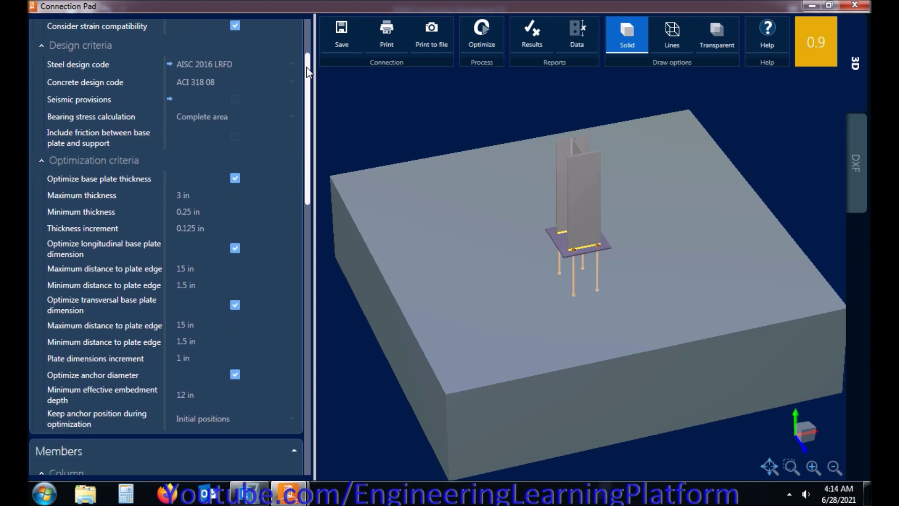
- Check Seismic provisions, choose seismic design category D, and scroll down to Connector
left_click(236, 100)
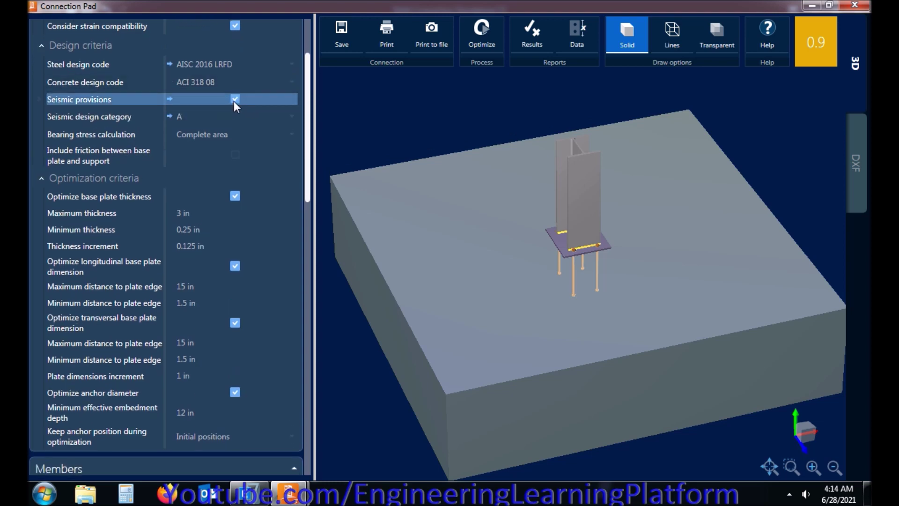
left_click(296, 116)
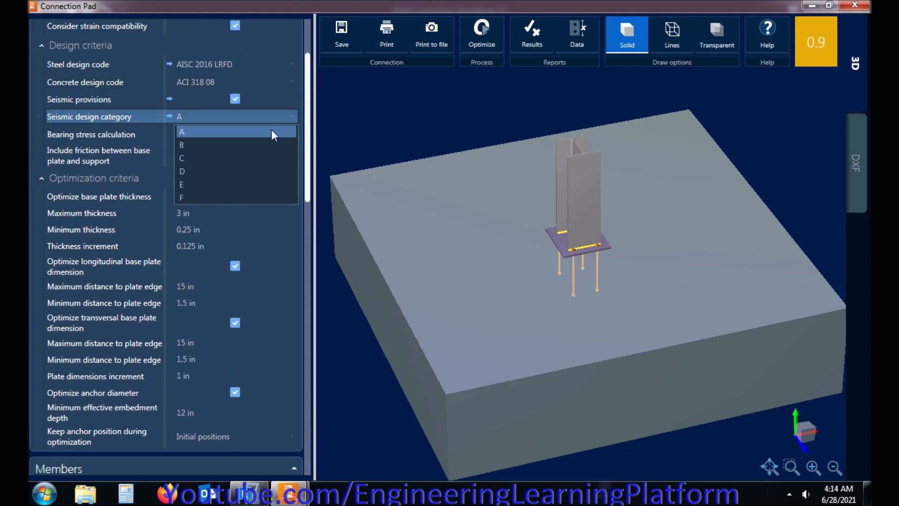
left_click(240, 167)
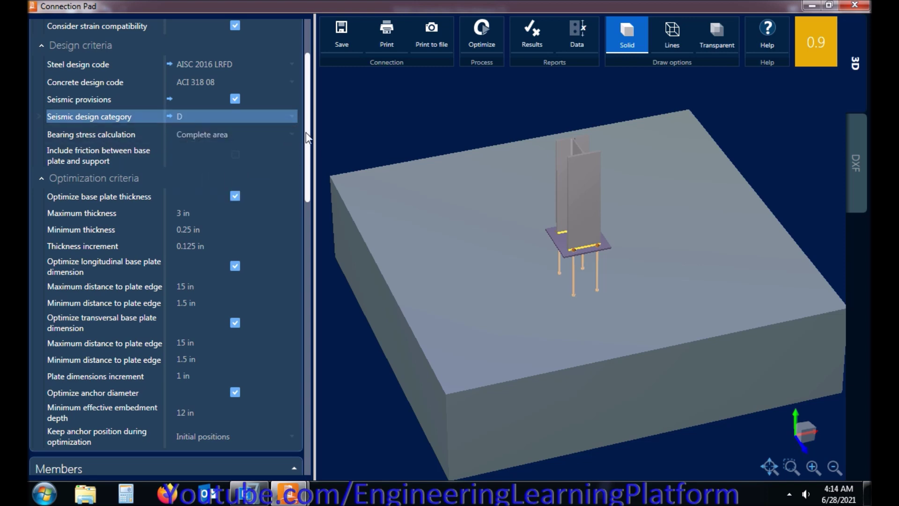
left_click_drag(307, 139, 313, 294)
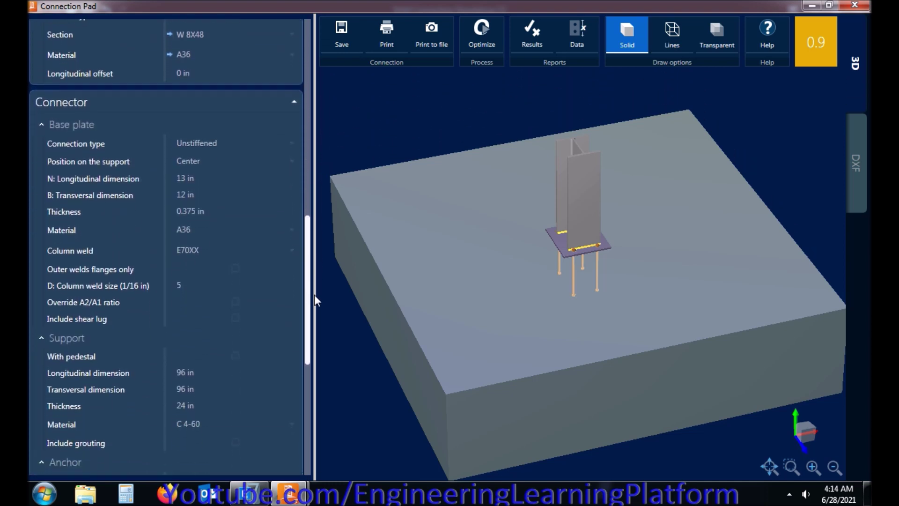
- Try a 13 in base plate width B, then restore it to 12 in
left_click(206, 195)
type("13")
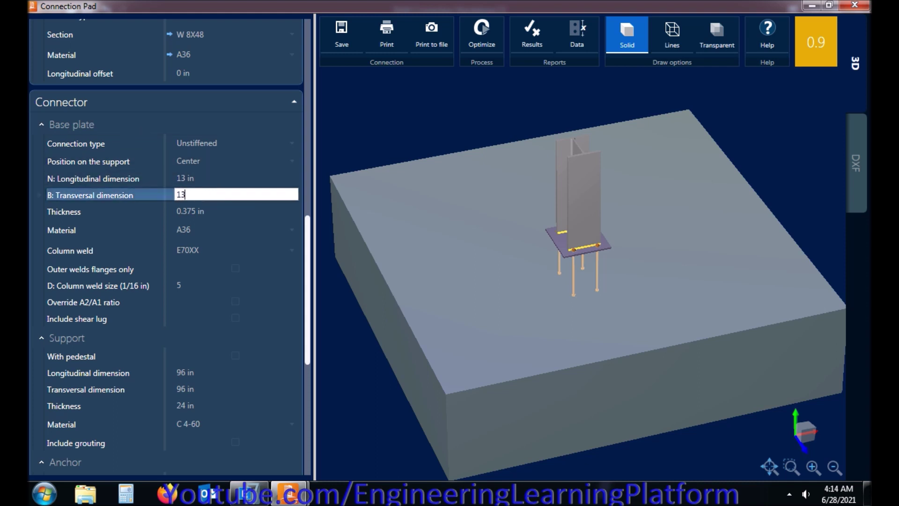
key("Tab")
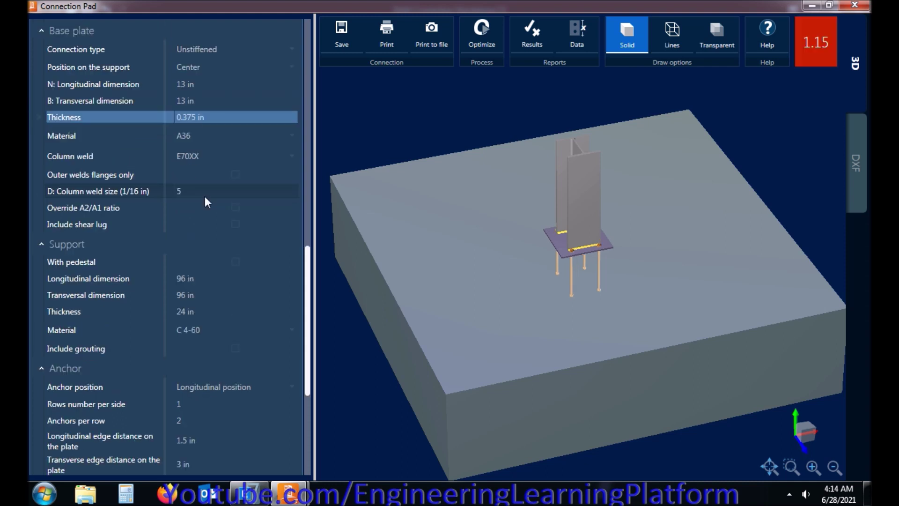
left_click(217, 102)
type("12")
key("Tab")
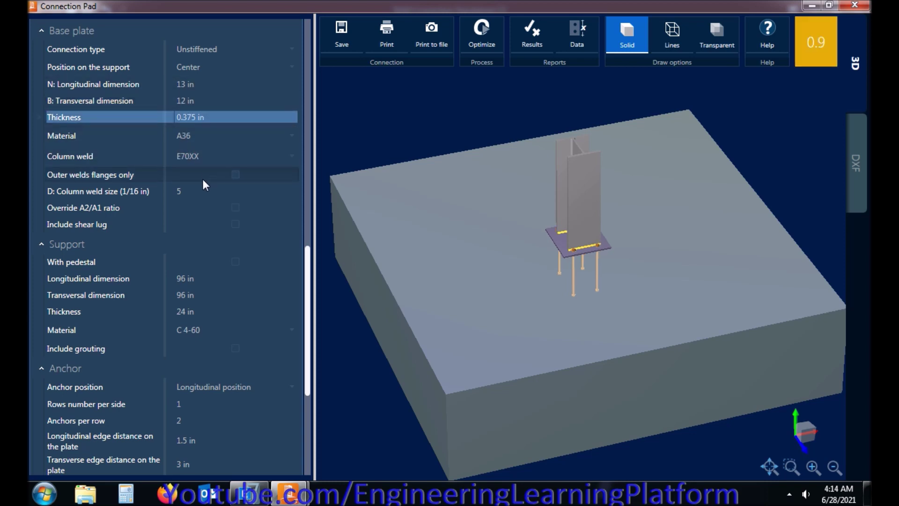
- Reduce the column weld size to 4 sixteenths
left_click(204, 191)
type("4")
key("Tab")
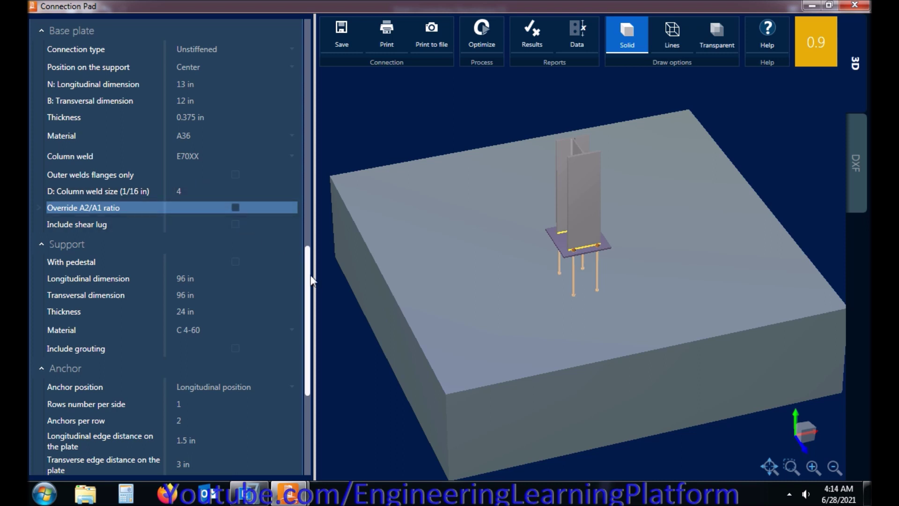
left_click_drag(310, 274, 313, 352)
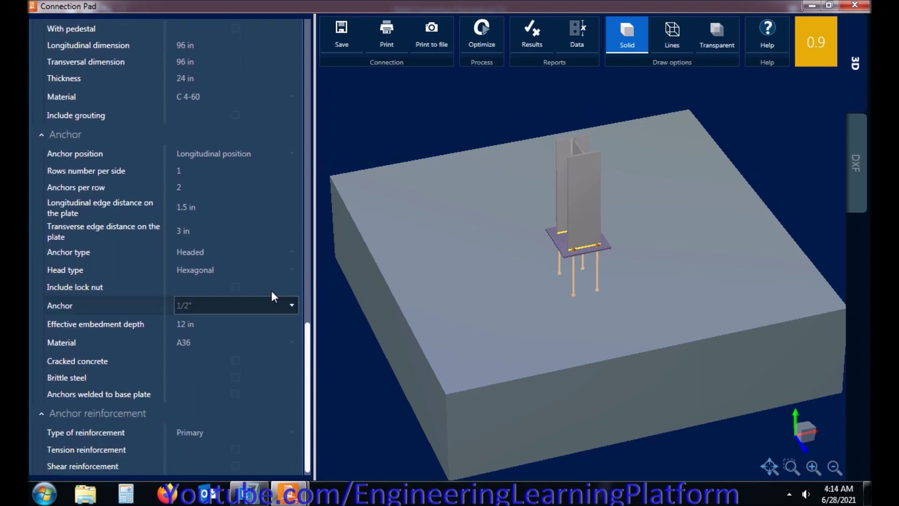
- Leave anchor rows per side at 1 and try Supplementary anchor reinforcement
left_click(203, 174)
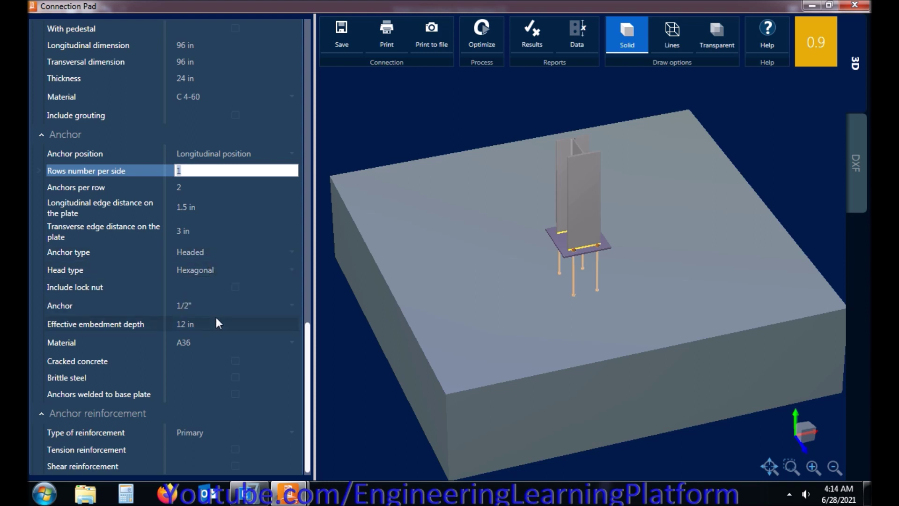
left_click(307, 357)
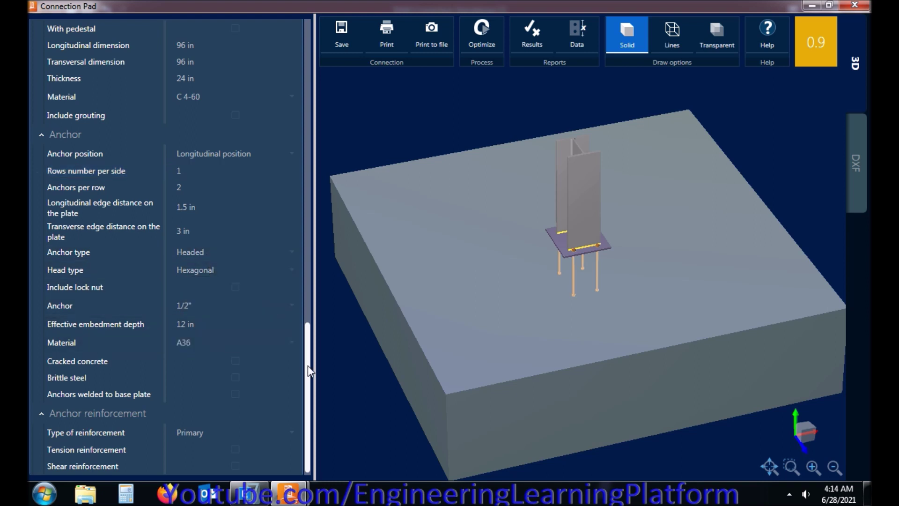
scroll(307, 358, "down", 1)
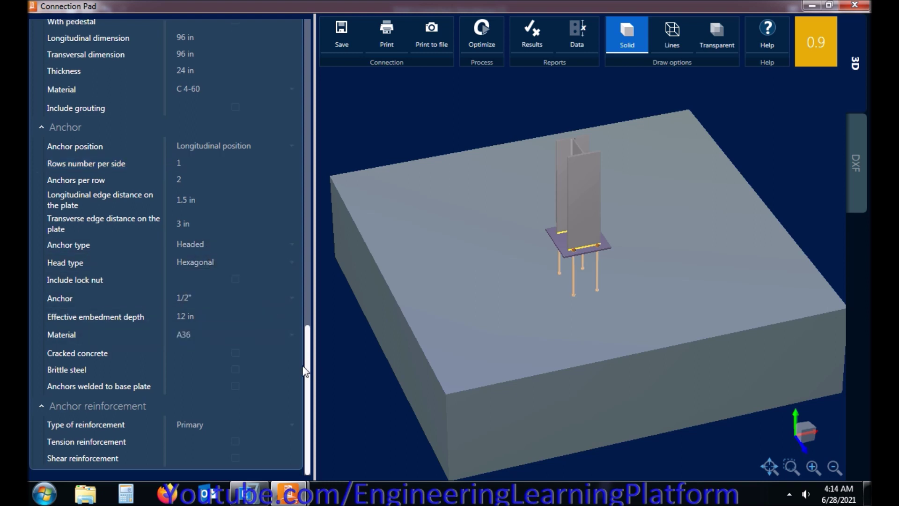
left_click(216, 426)
left_click(218, 449)
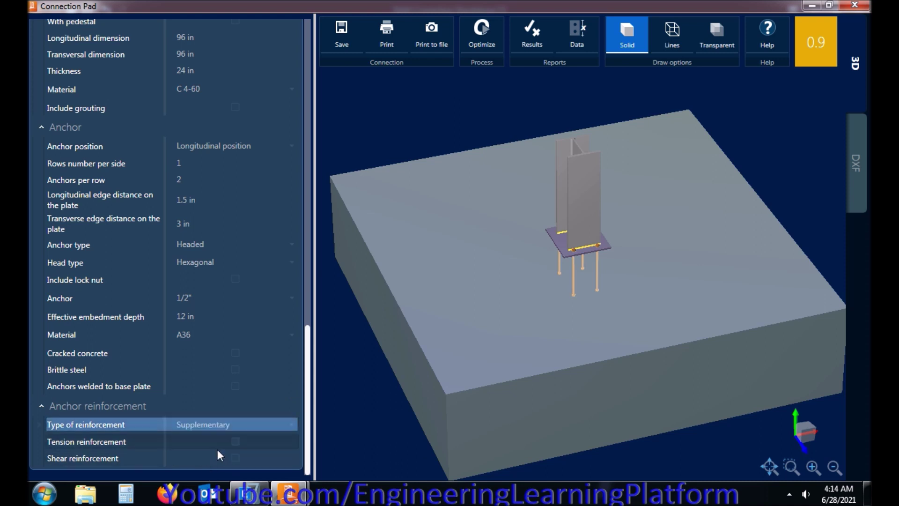
- Revert to Primary reinforcement without tension bars and seat the plate on a 20 × 20 in pedestal
left_click(227, 426)
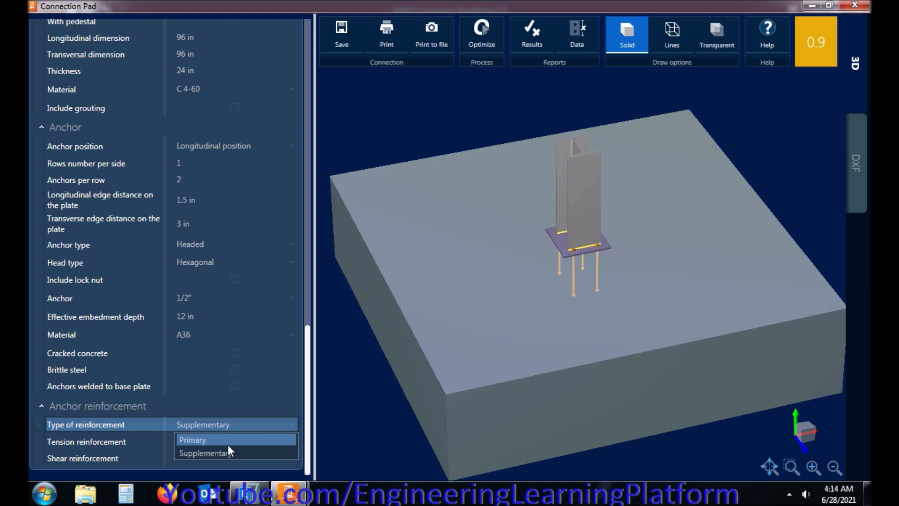
left_click(227, 444)
left_click(235, 442)
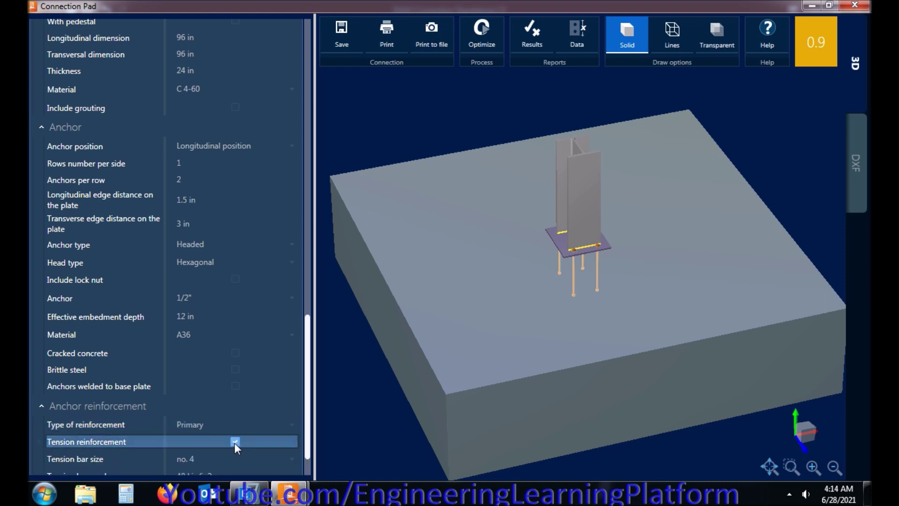
left_click(234, 441)
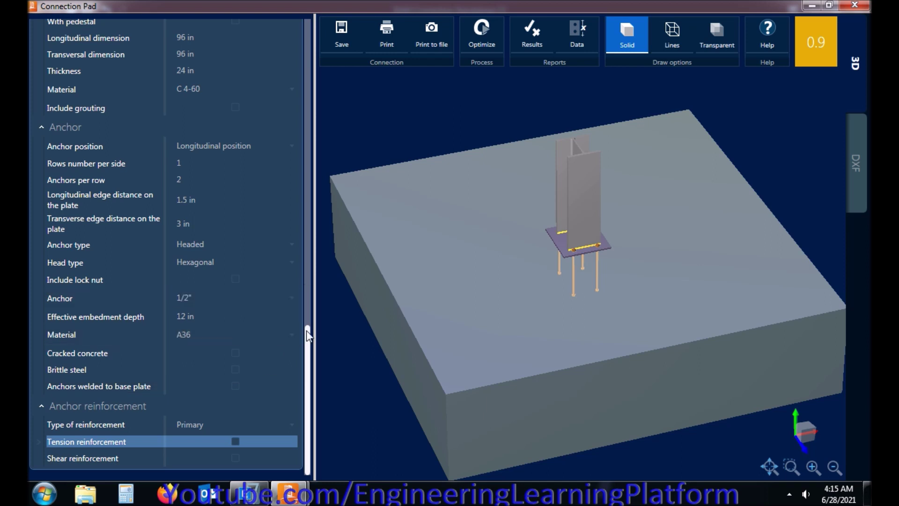
left_click_drag(306, 330, 310, 276)
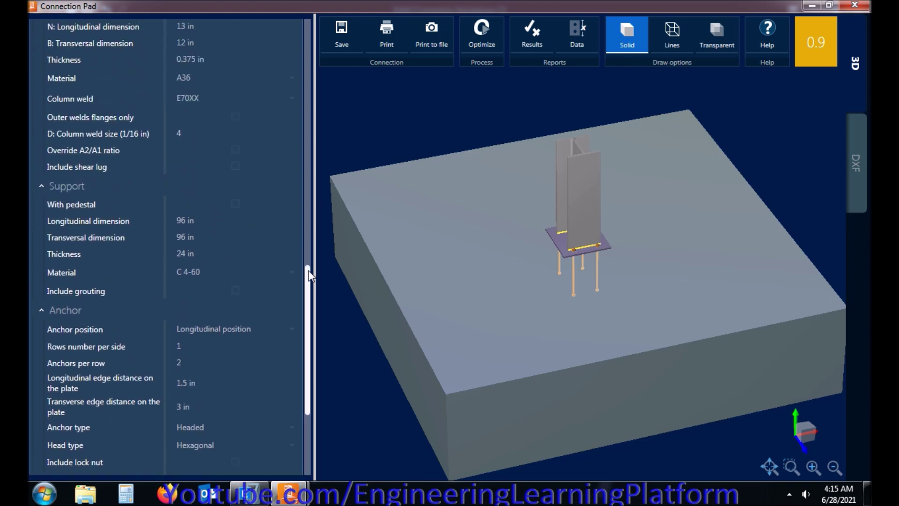
left_click(238, 203)
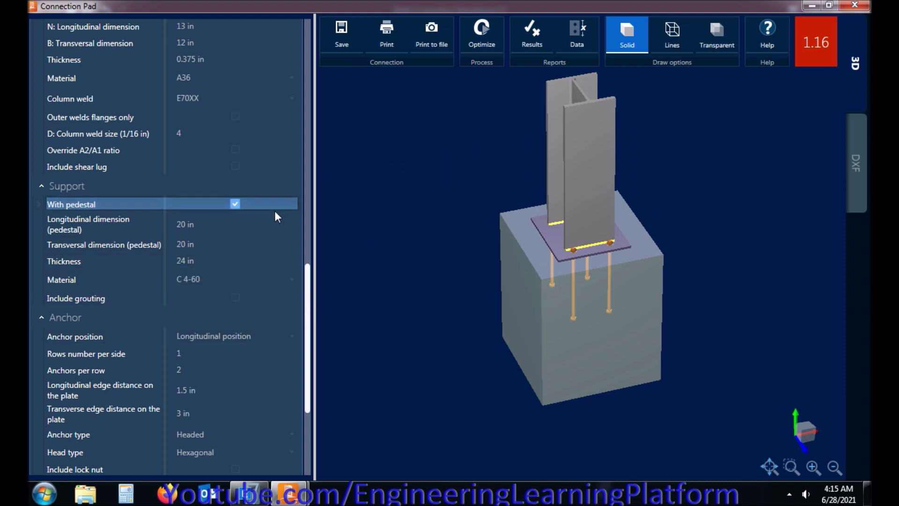
- Make the pedestal 22 × 22 in in plan and 36 in thick
left_click(213, 226)
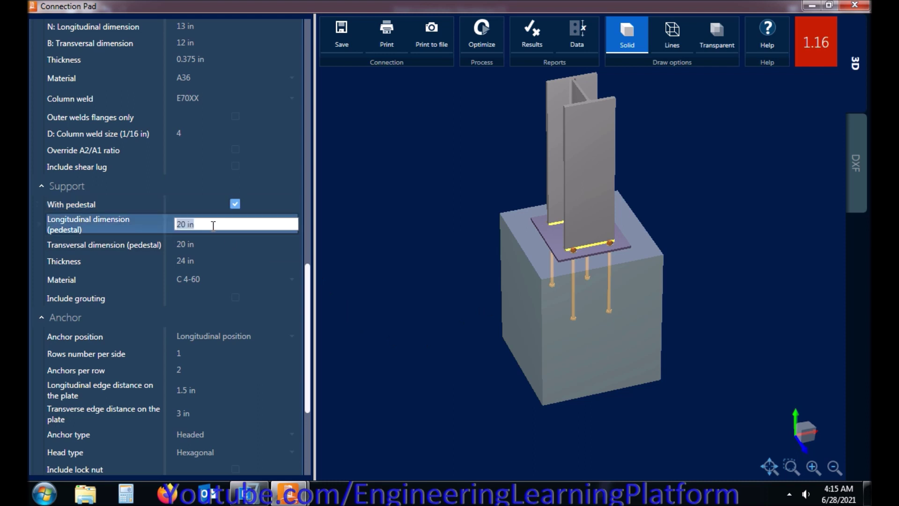
type("22")
left_click(211, 246)
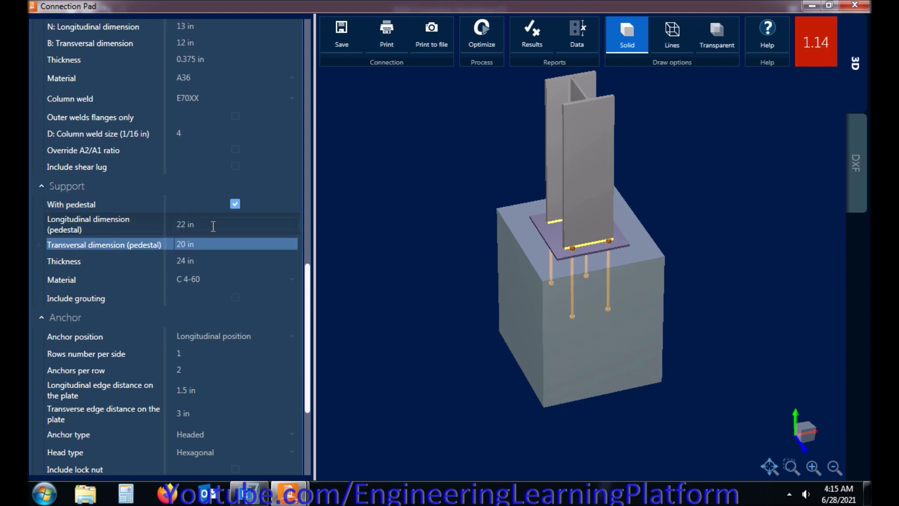
type("22")
key("Return")
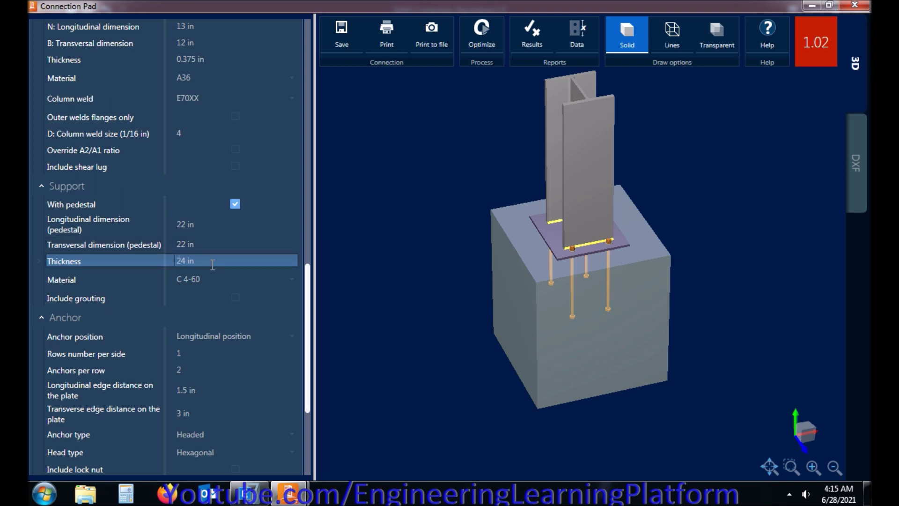
left_click(212, 261)
type("36")
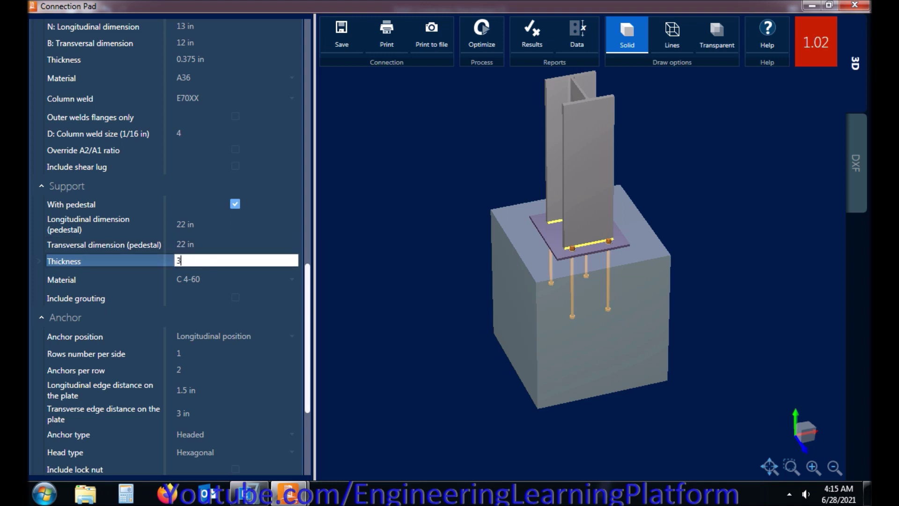
key("Return")
mouse_move(660, 301)
left_mouse_down()
mouse_move(625, 253)
mouse_move(652, 293)
left_mouse_up()
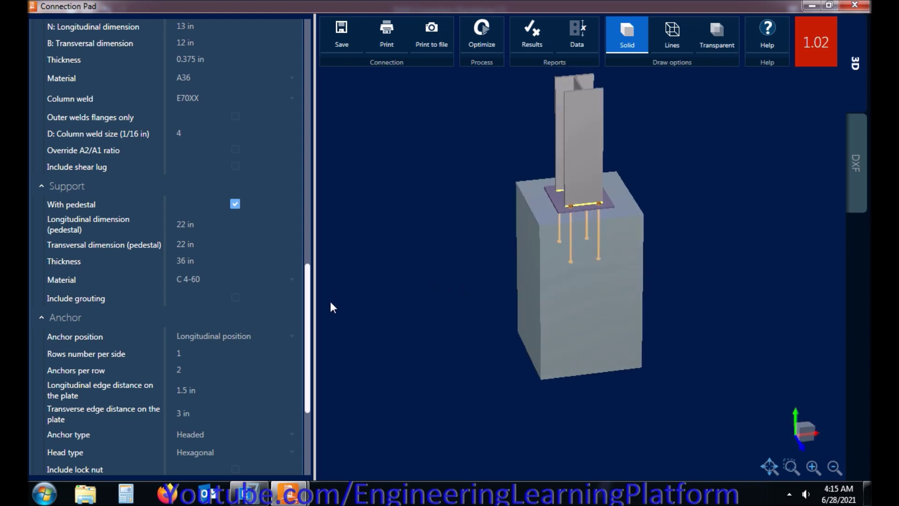
left_click_drag(307, 302, 306, 265)
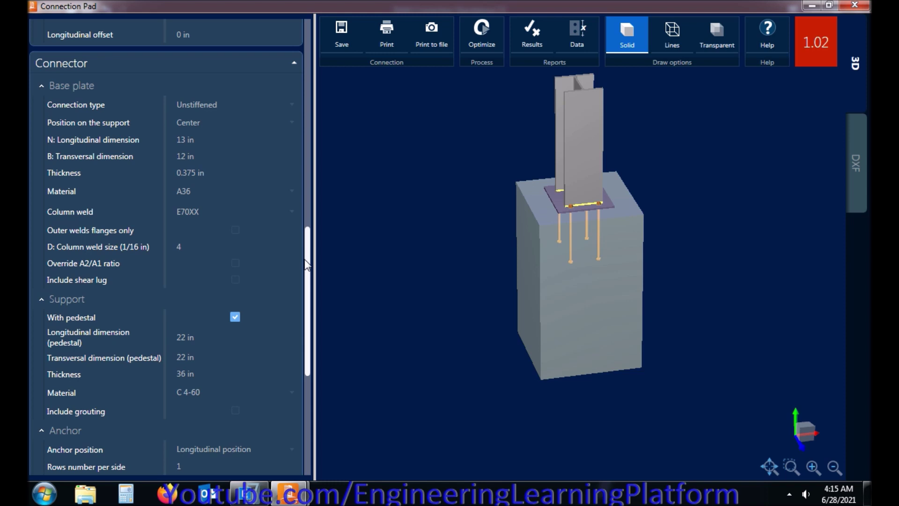
left_click_drag(305, 265, 314, 340)
- Keep the hexagonal anchor head and change the anchors to L-bolts
left_click(267, 313)
left_click(266, 316)
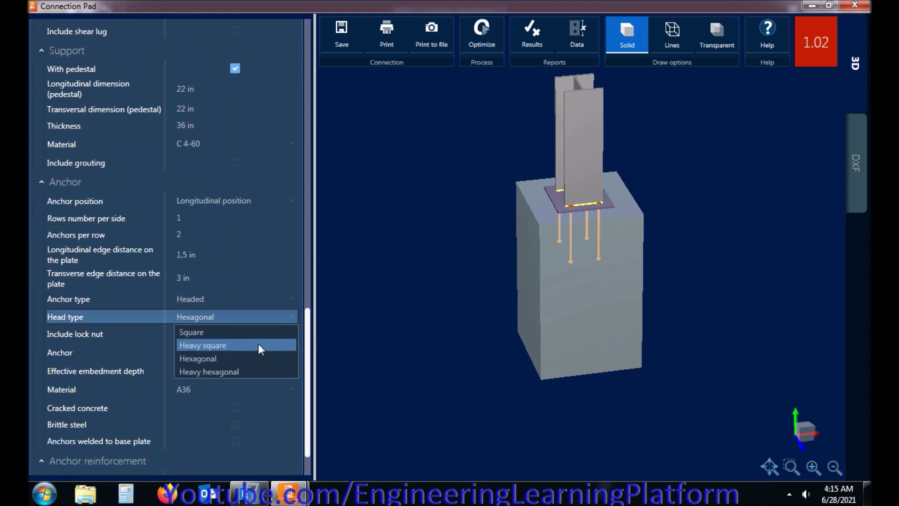
left_click(263, 316)
left_click(266, 300)
left_click(266, 301)
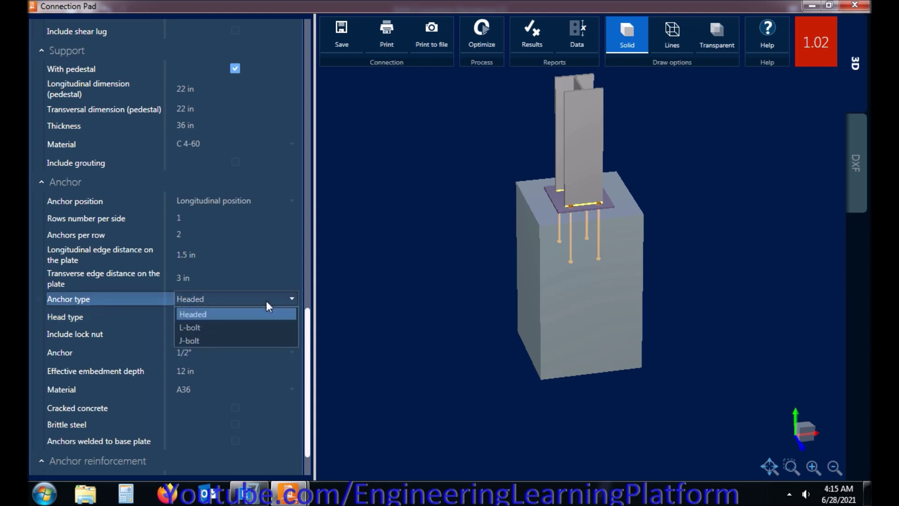
left_click(253, 332)
left_click_drag(544, 299, 572, 305)
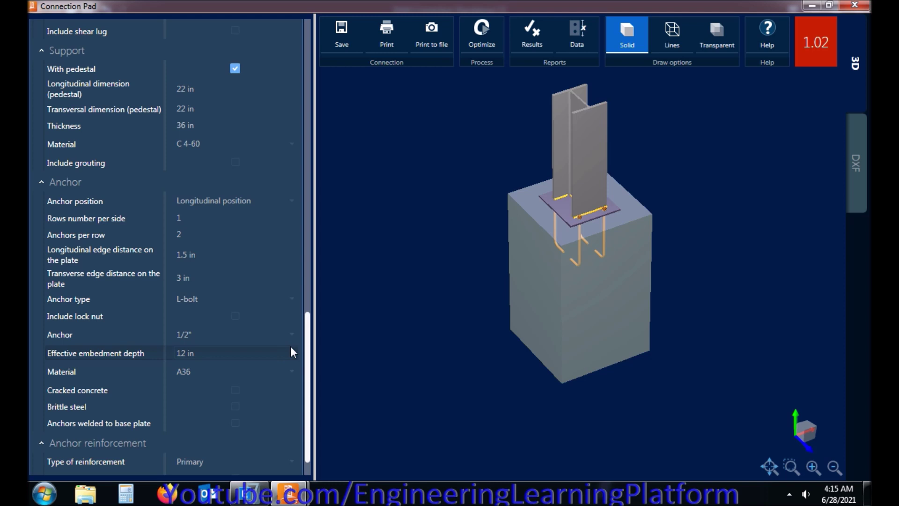
- Pick 5/8" anchors, review the results report and close it
left_click(242, 338)
left_click(245, 338)
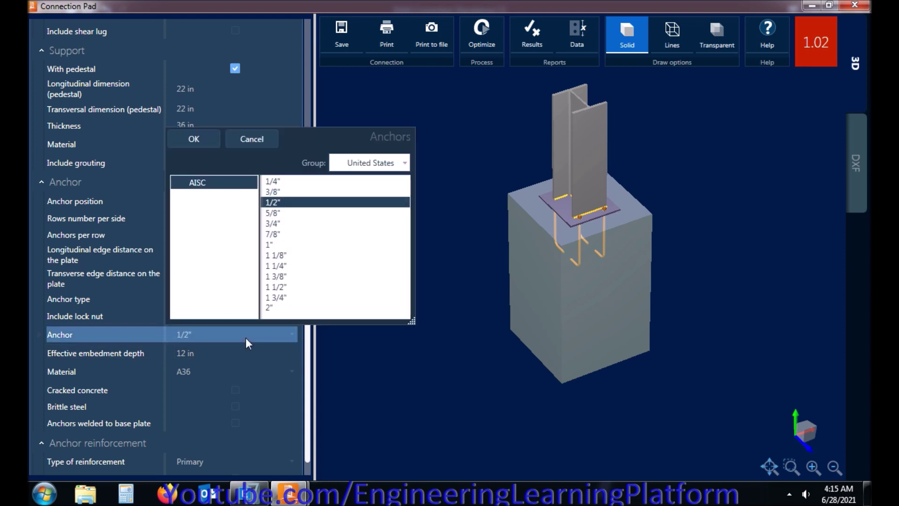
left_click(274, 212)
left_click(195, 141)
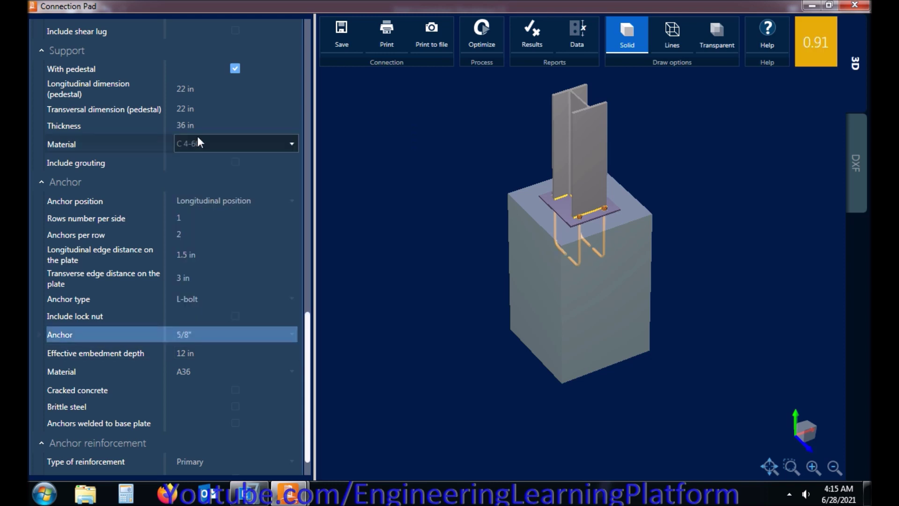
left_click_drag(648, 286, 601, 299)
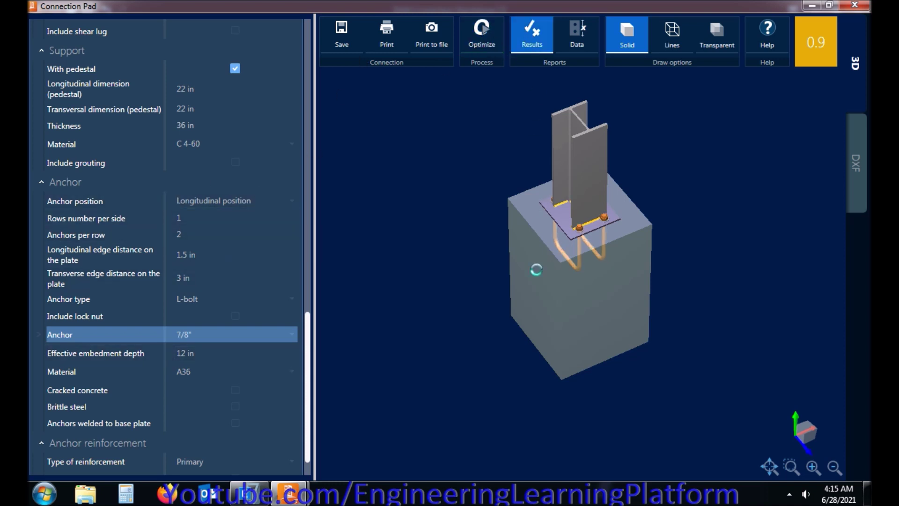
scroll(500, 246, "down", 7)
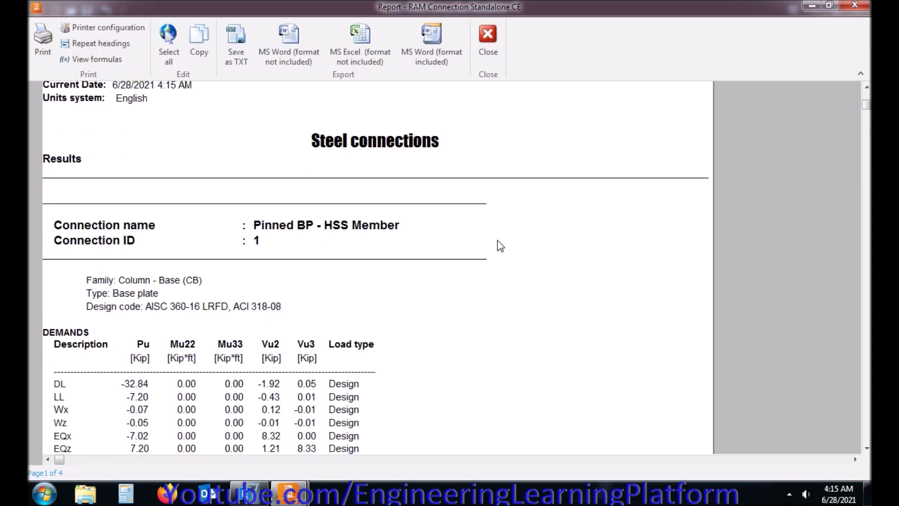
scroll(501, 246, "down", 1)
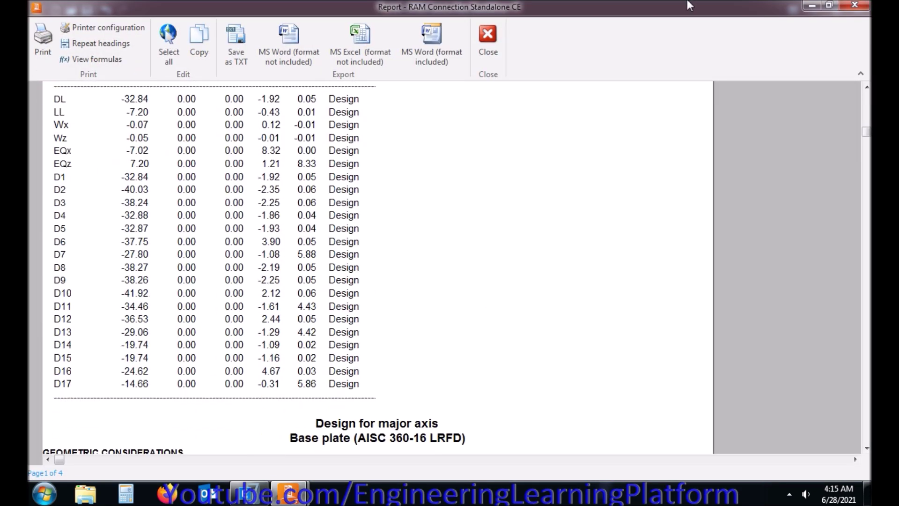
left_click(487, 40)
- Set the L-bolt anchors back to 5/8" instead of 7/8"
scroll(600, 226, "up", 3)
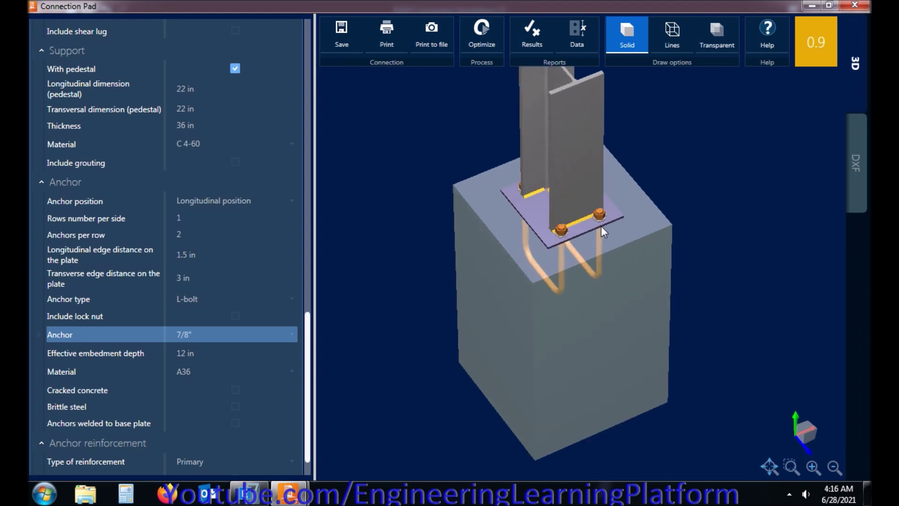
left_click_drag(600, 226, 539, 262)
left_click(289, 334)
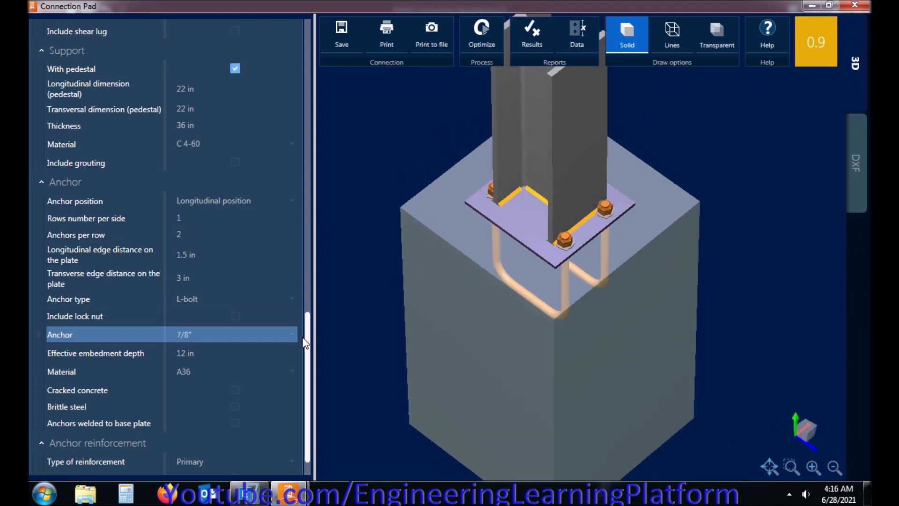
scroll(311, 318, "up", 1)
scroll(310, 319, "up", 5)
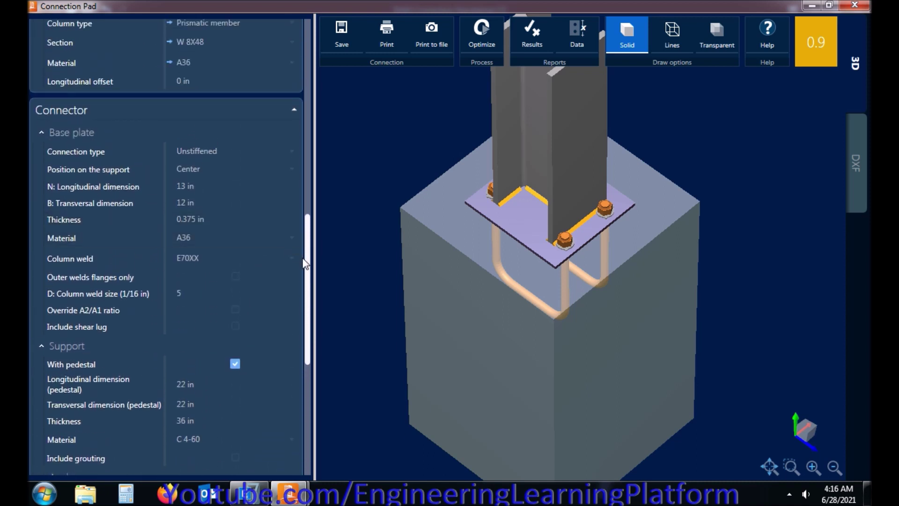
left_click_drag(309, 243, 313, 363)
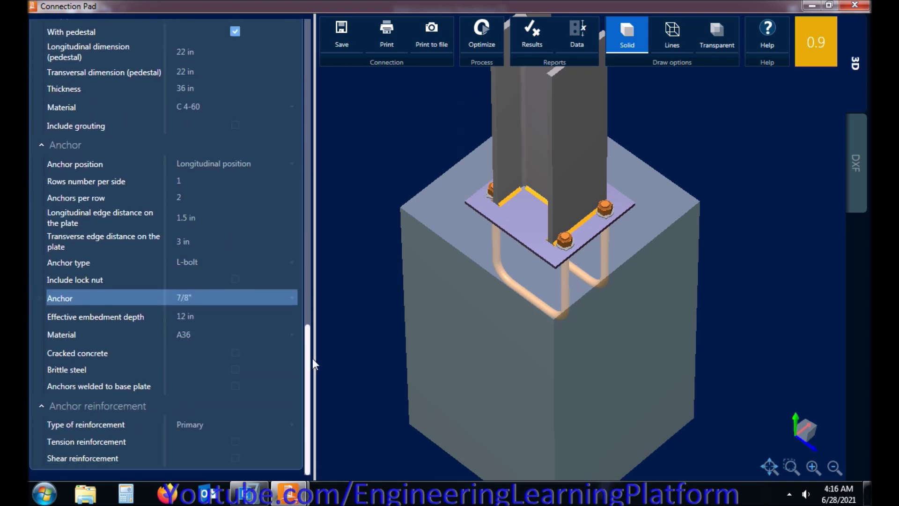
left_click(235, 218)
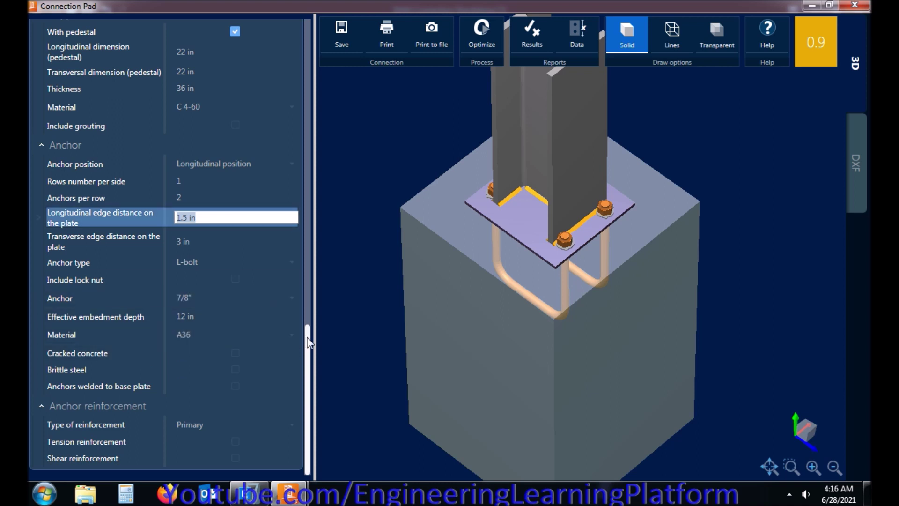
left_click(209, 304)
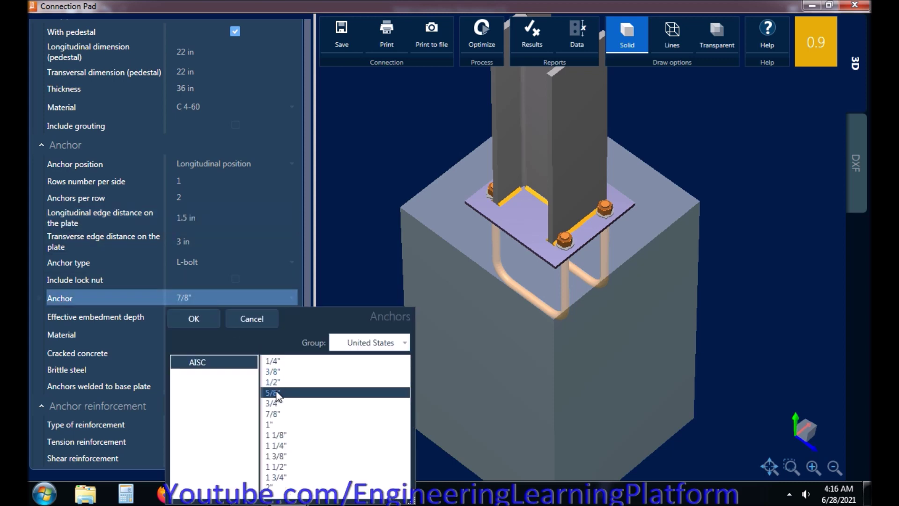
left_click(206, 313)
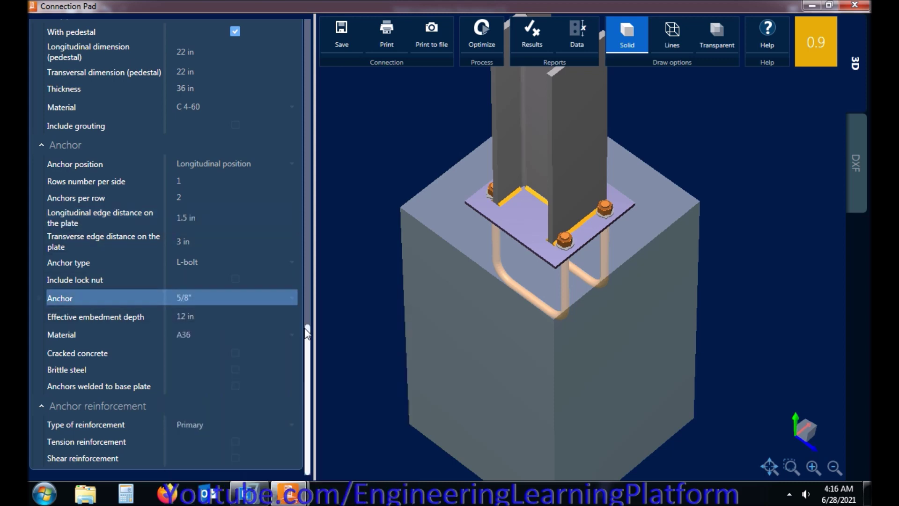
left_click_drag(309, 343, 304, 220)
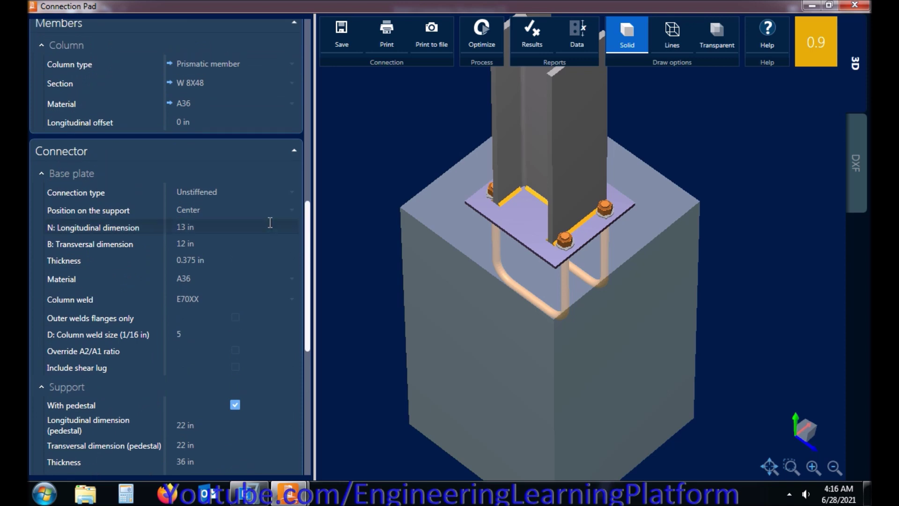
- Try a base plate length N of 15 in and width B of 14 in
left_click(216, 226)
scroll(214, 220, "down", 3)
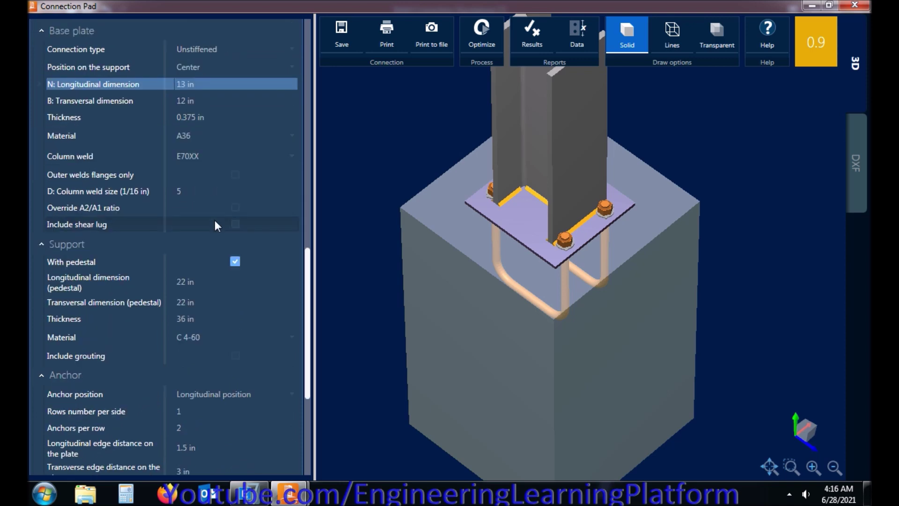
left_click(228, 86)
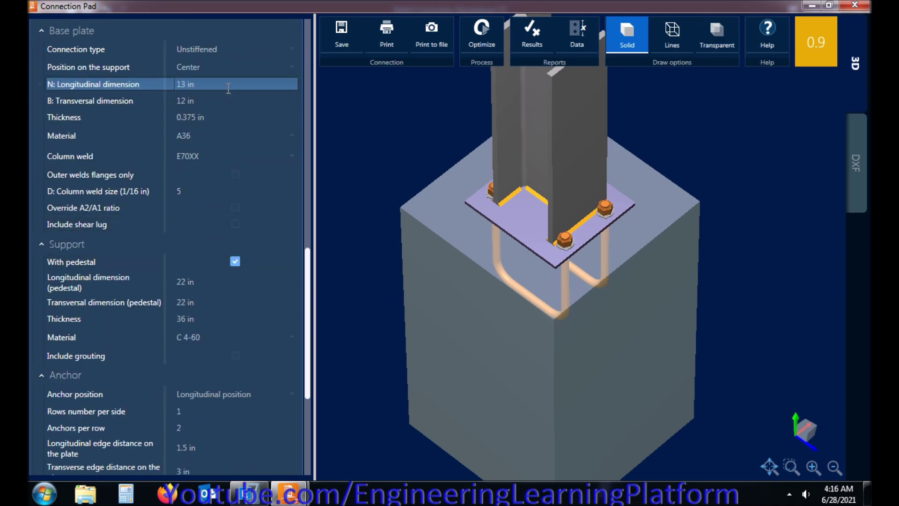
type("15")
key("Tab")
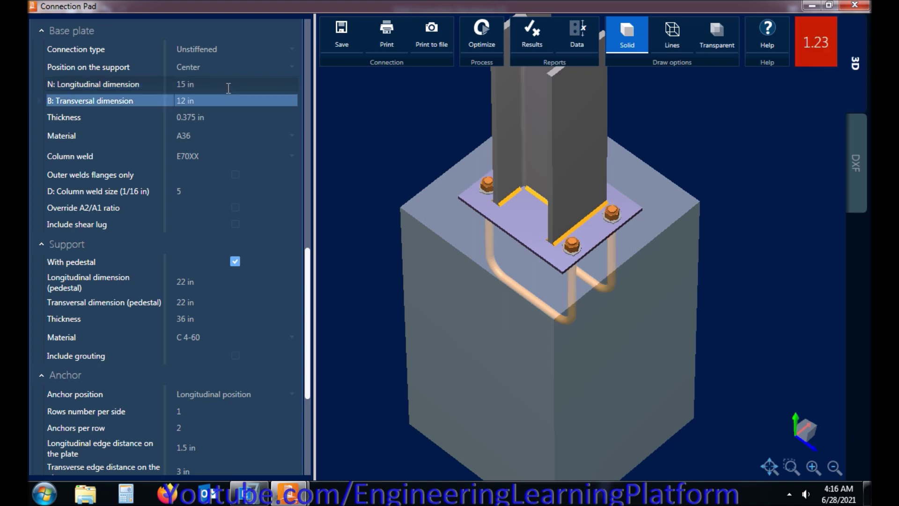
left_click(224, 98)
type("14")
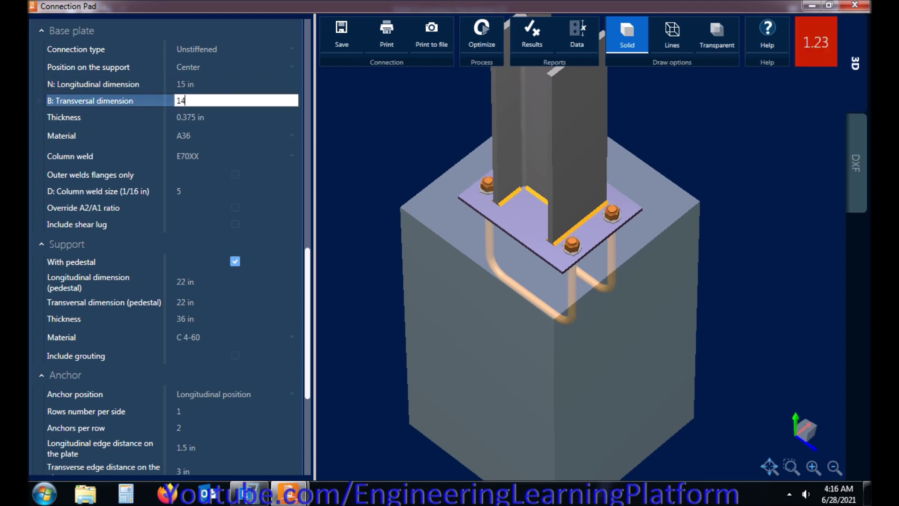
key("Tab")
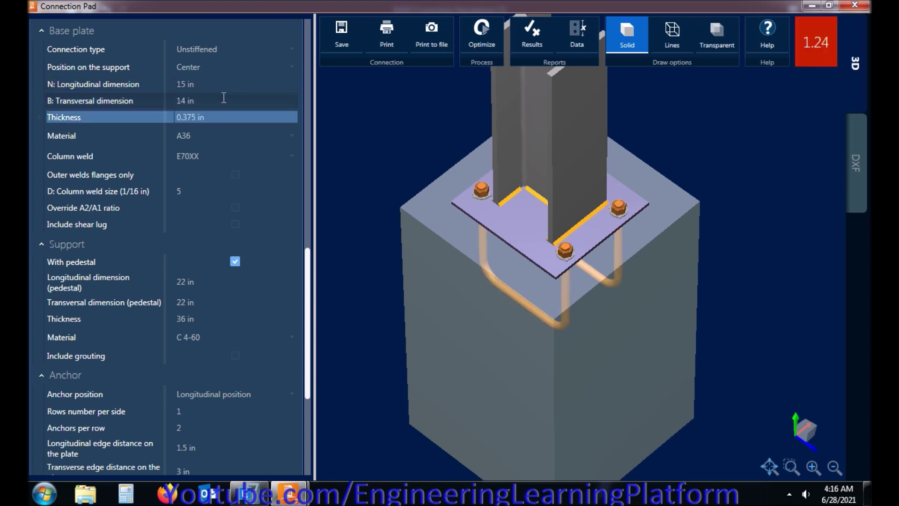
- Raise width B to 15 in and length N to 16 in, then optimize the plate
left_click(224, 98)
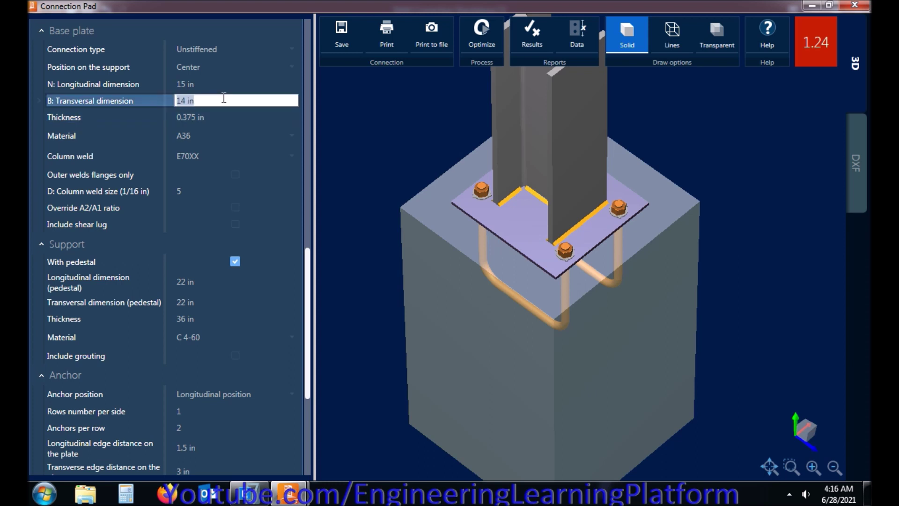
type("15")
key("Tab")
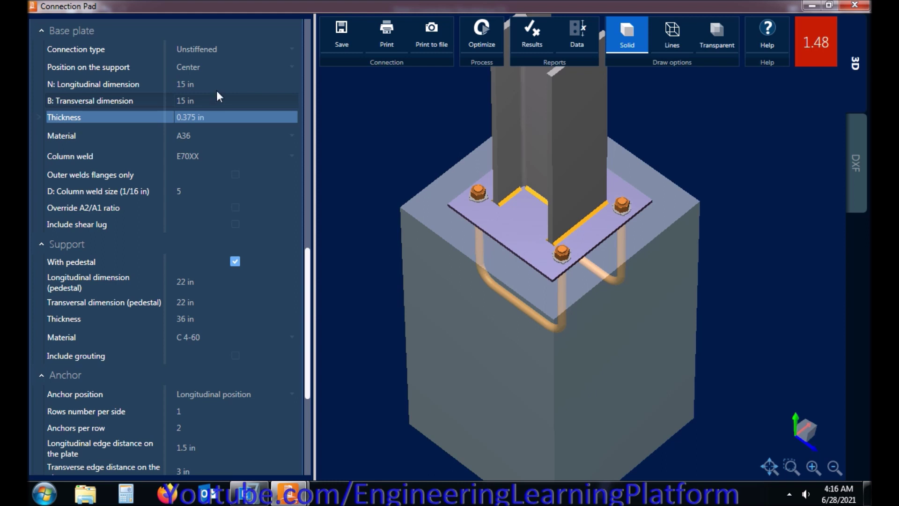
left_click(215, 86)
type("16")
key("Tab")
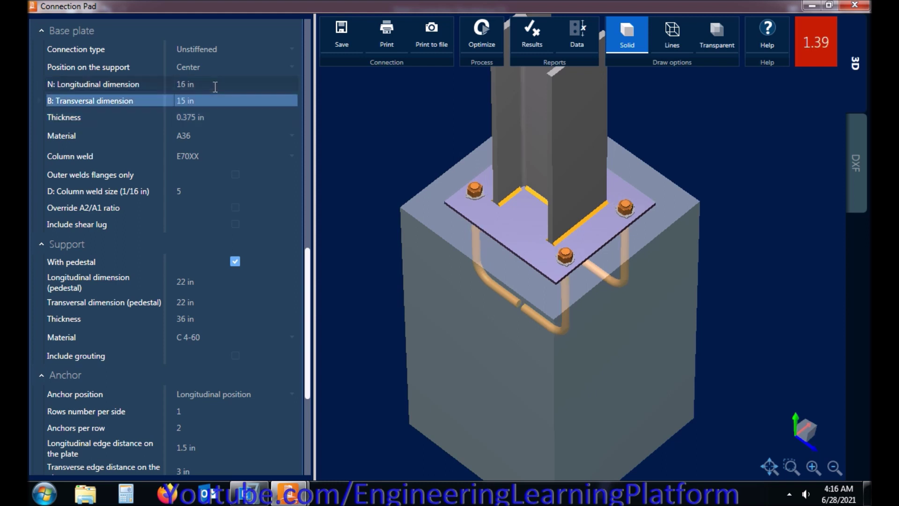
left_click(482, 30)
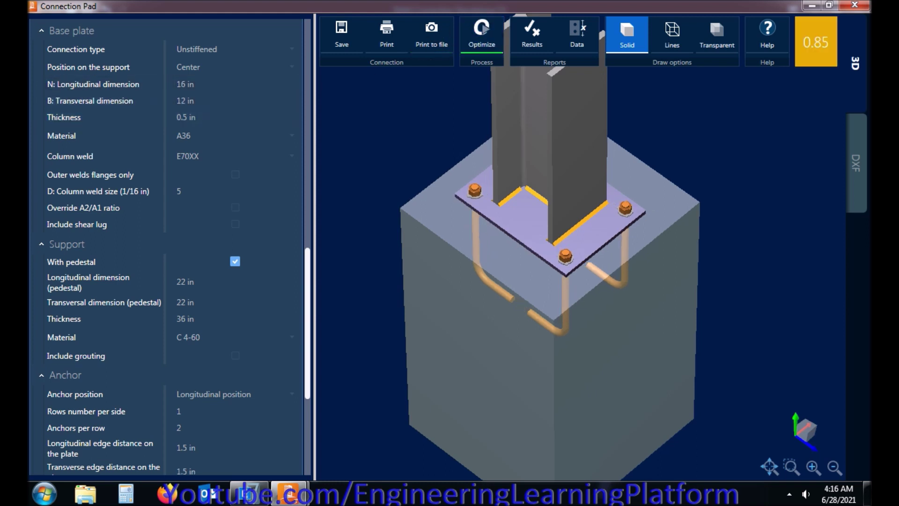
mouse_move(482, 224)
left_mouse_down()
mouse_move(476, 244)
mouse_move(481, 223)
left_mouse_up()
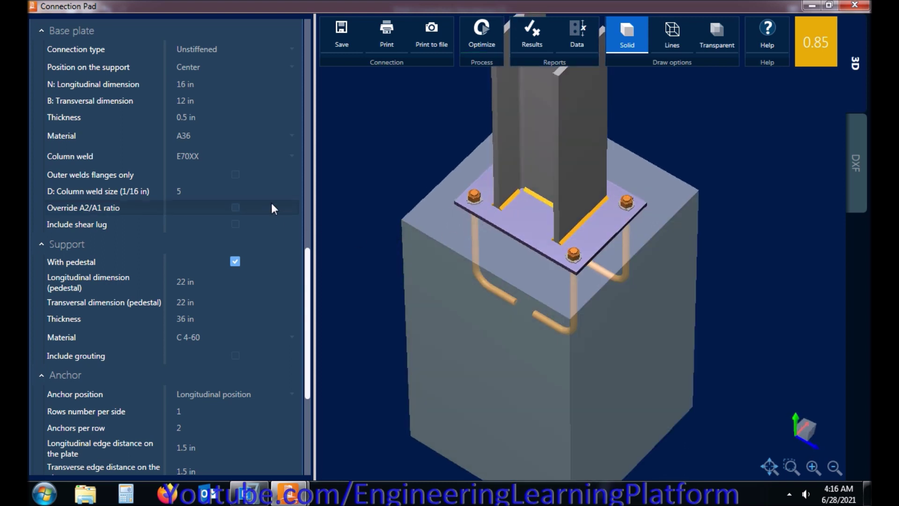
scroll(309, 263, "down", 5)
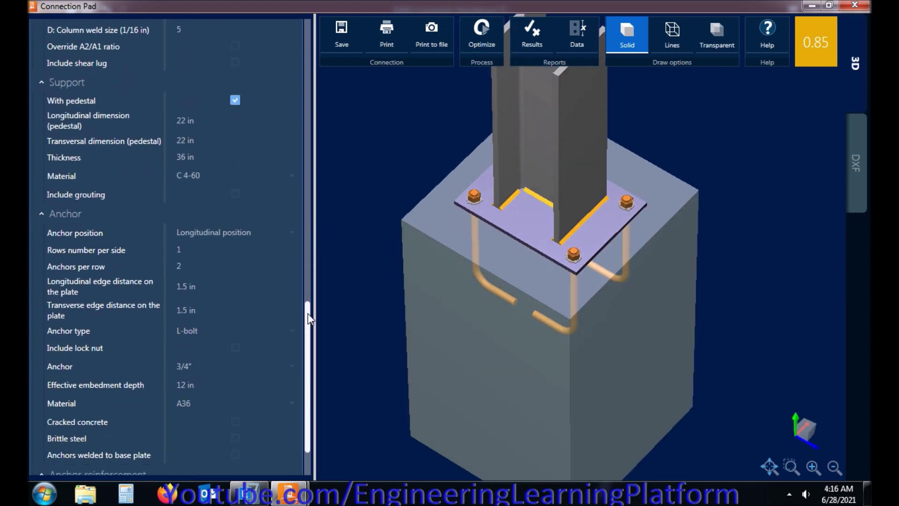
- Set both anchor edge distances to 2 in and optimize the connection again
left_click(245, 284)
type("2")
key("Tab")
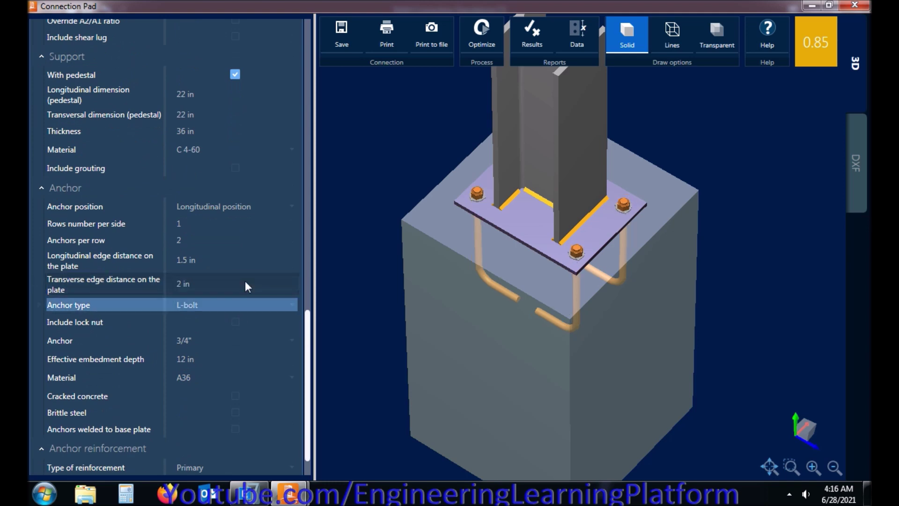
left_click(206, 260)
key("Tab")
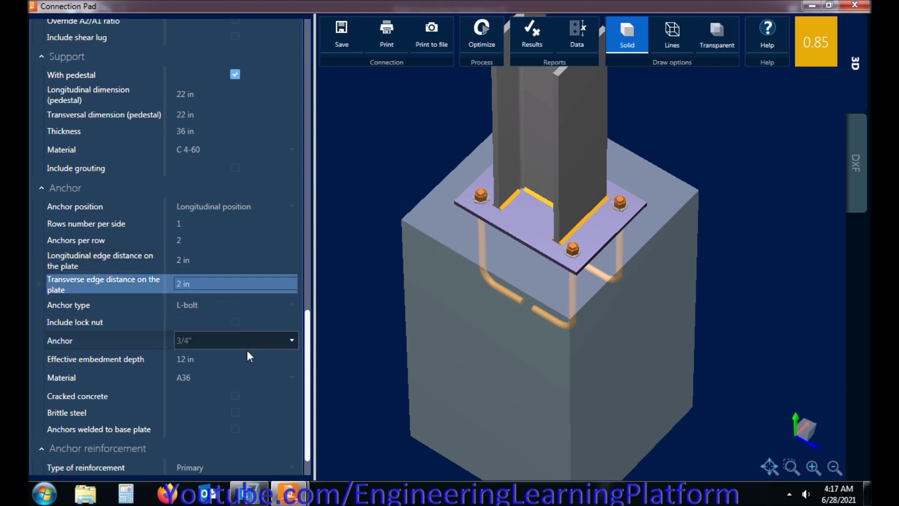
left_click(495, 43)
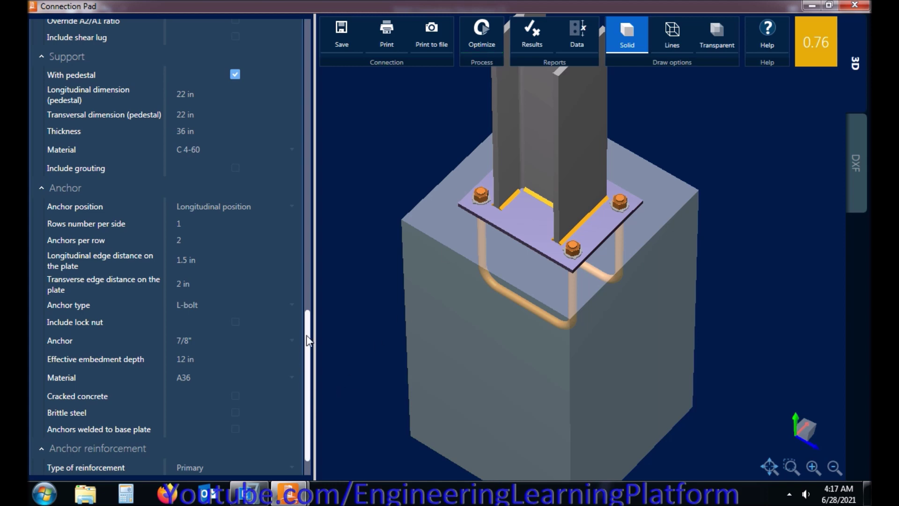
scroll(310, 325, "down", 2)
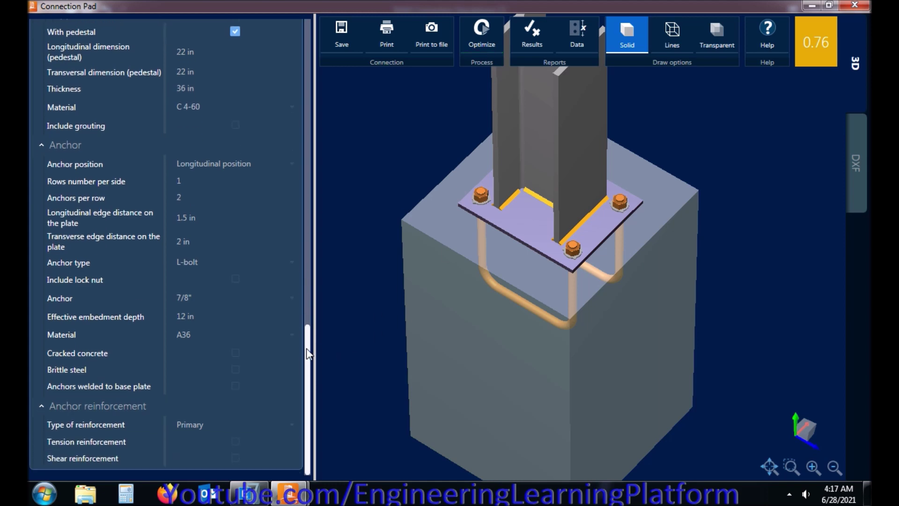
scroll(307, 328, "up", 5)
scroll(307, 295, "down", 3)
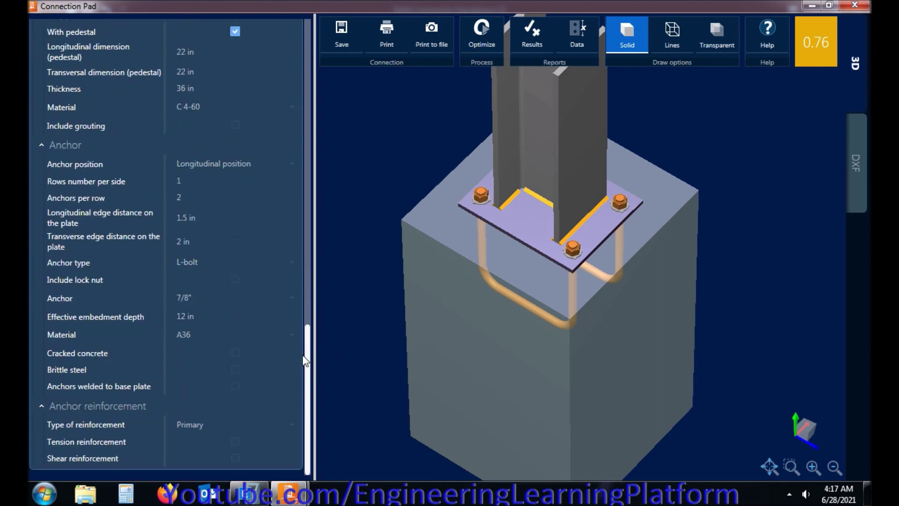
- Try 1/2" anchors, then settle on 5/8" anchors for a 0.9 ratio
left_click(226, 299)
left_click(280, 396)
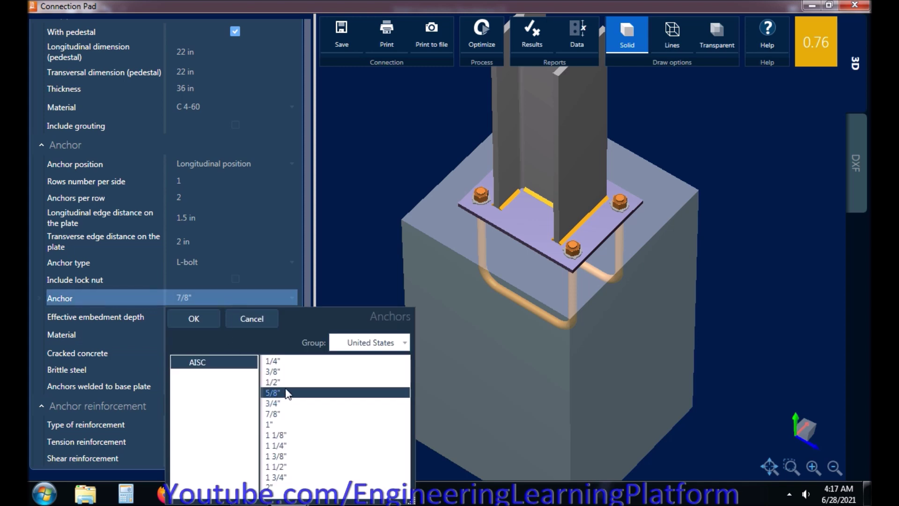
left_click(287, 382)
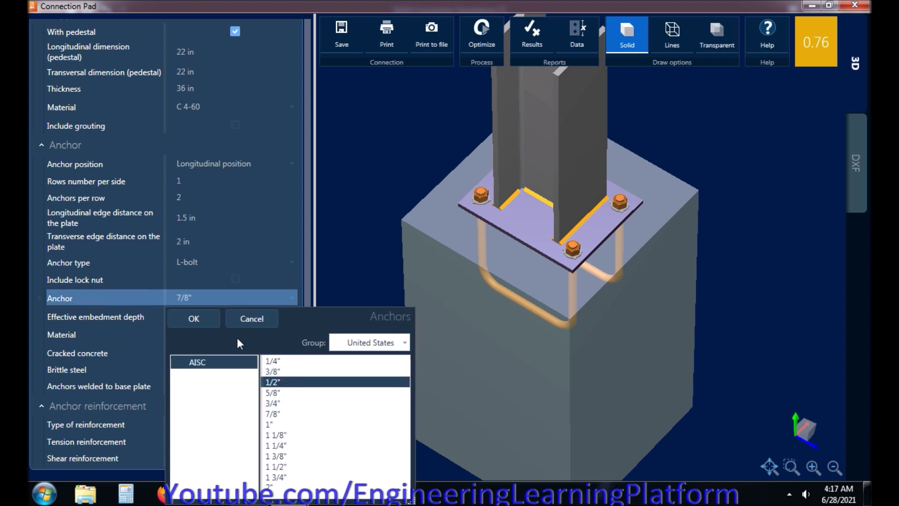
left_click(198, 321)
left_click(229, 297)
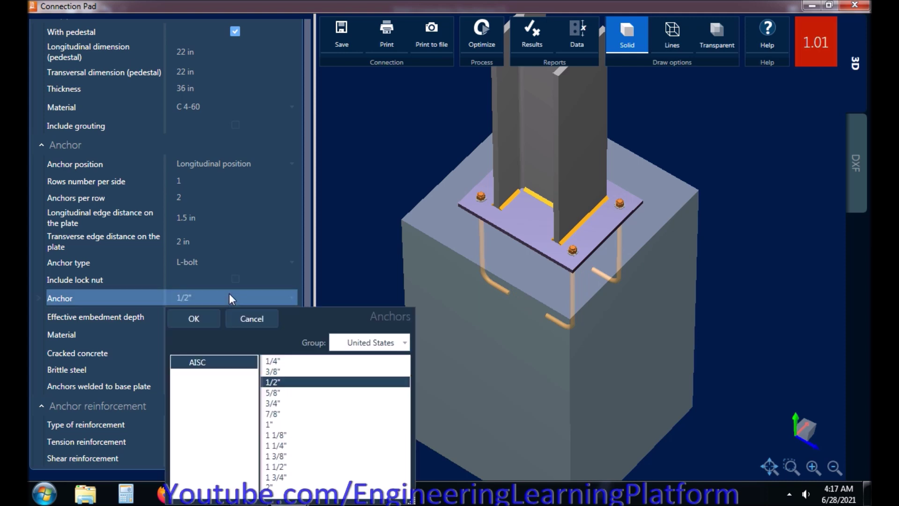
left_click(275, 392)
left_click(209, 319)
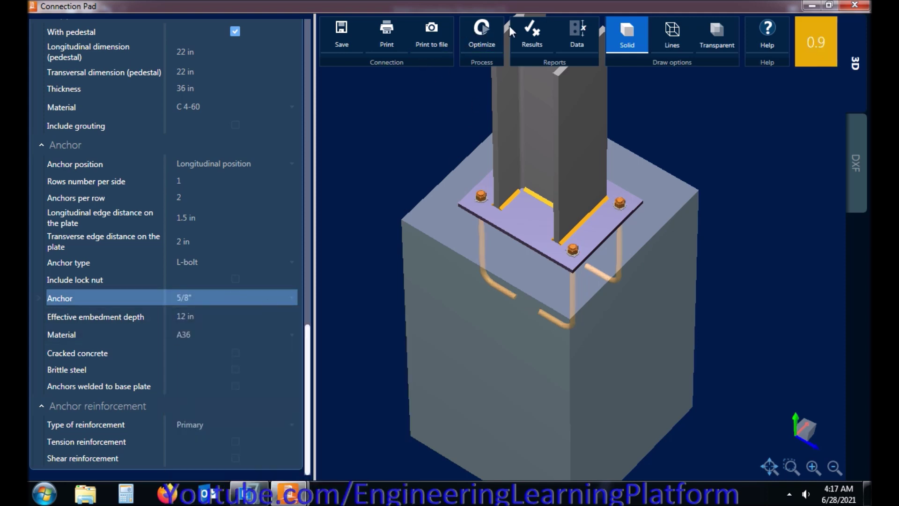
left_click(524, 29)
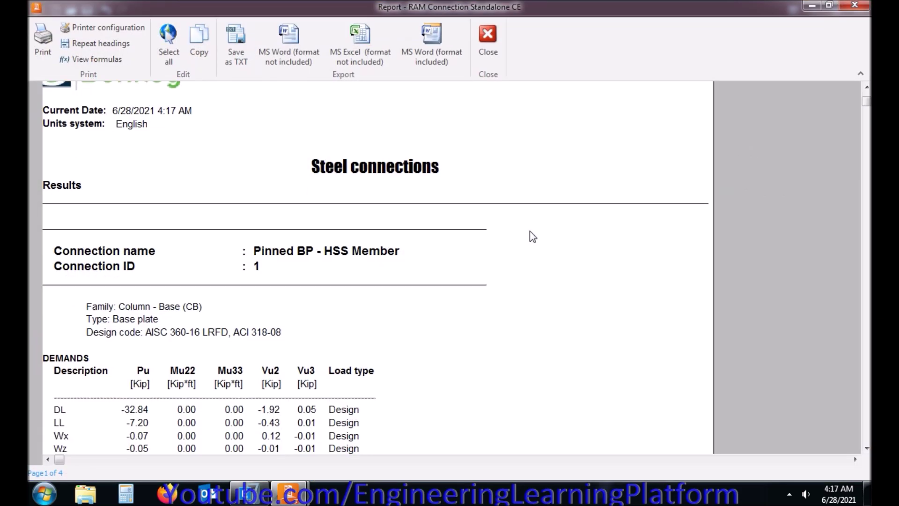
scroll(395, 284, "down", 15)
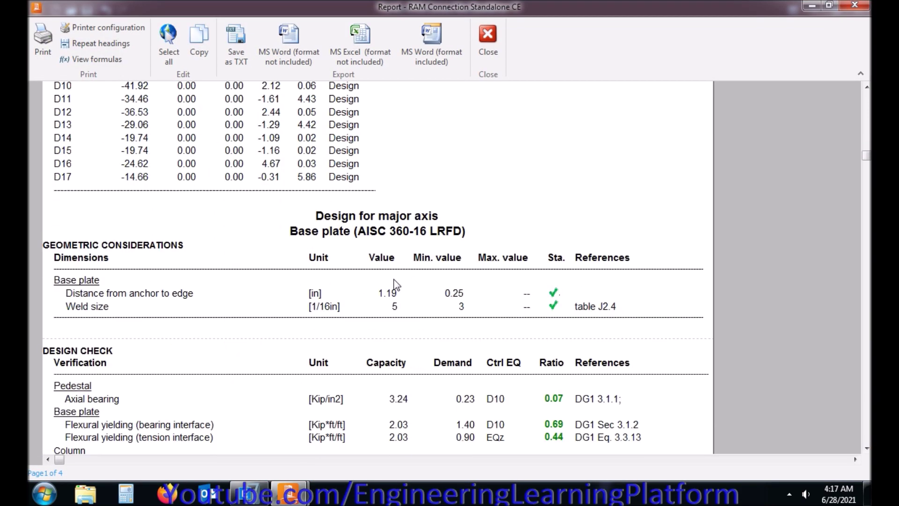
scroll(396, 284, "down", 12)
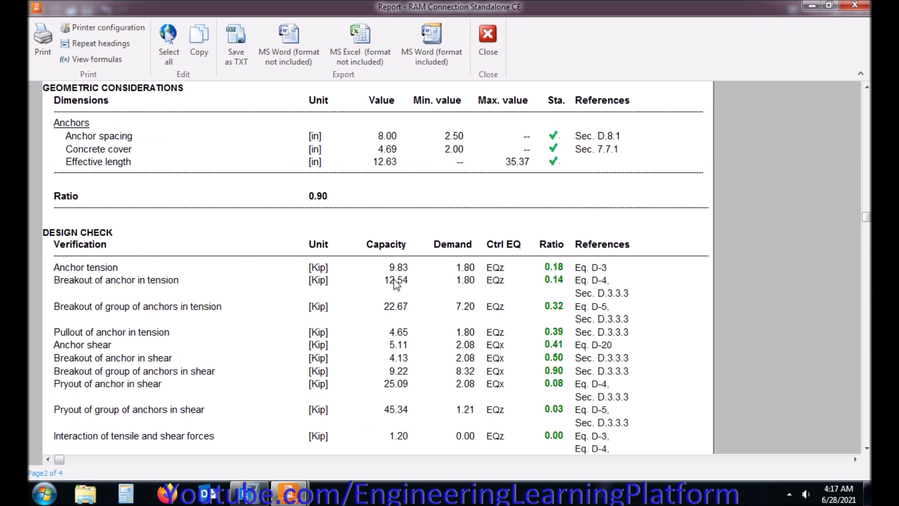
scroll(395, 284, "down", 3)
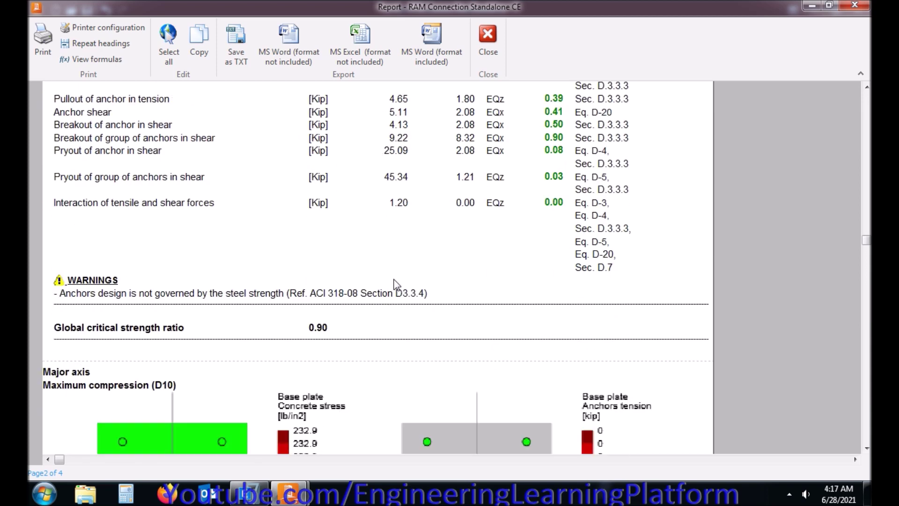
left_click(129, 296)
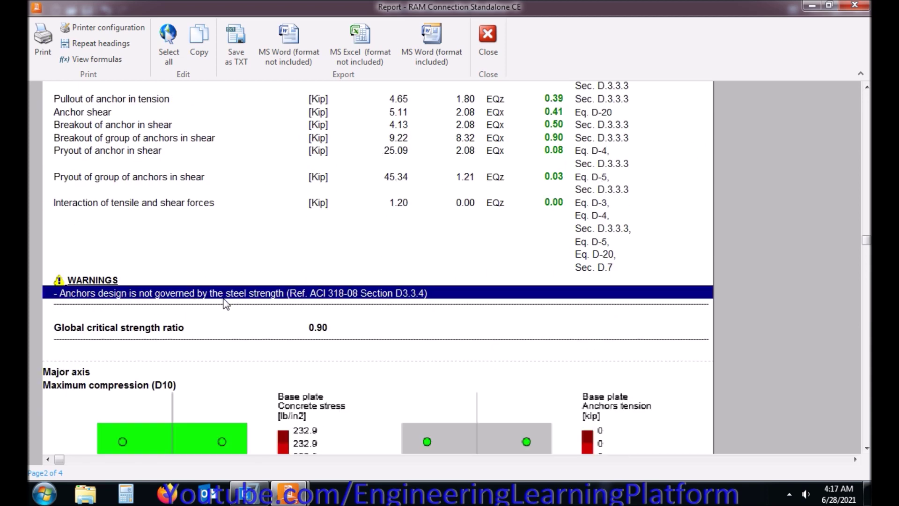
scroll(226, 304, "down", 1)
scroll(226, 305, "up", 4)
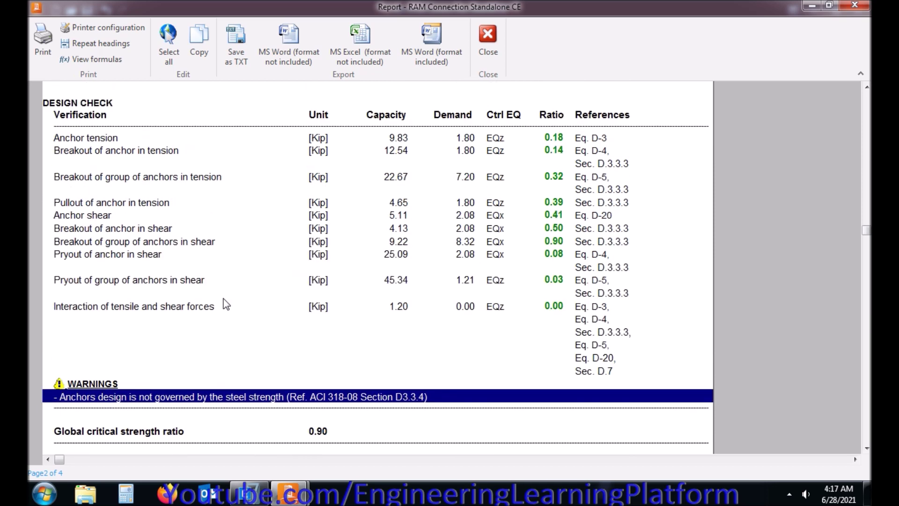
scroll(225, 304, "down", 18)
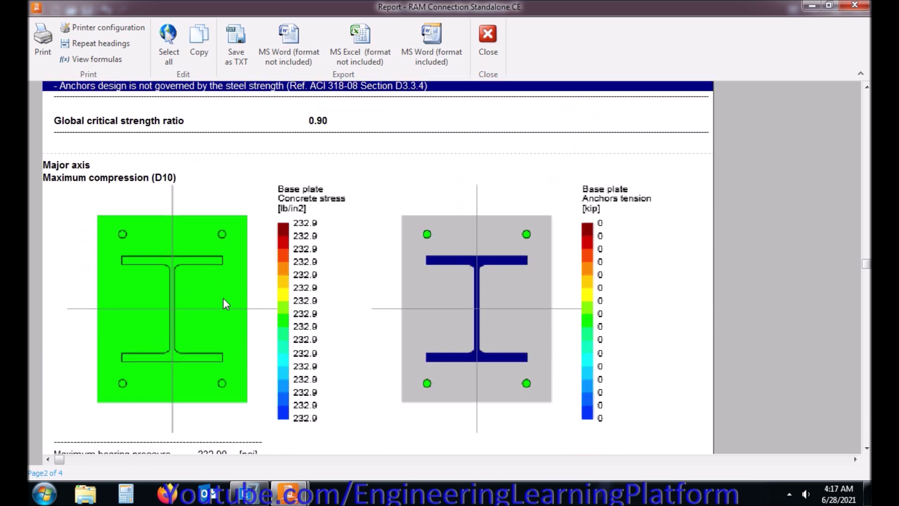
scroll(223, 299, "down", 20)
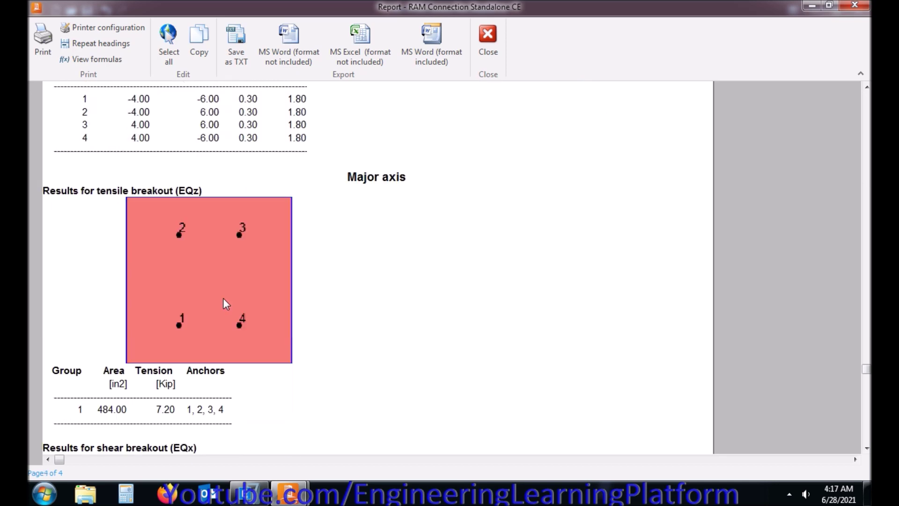
scroll(223, 300, "down", 9)
scroll(223, 300, "up", 12)
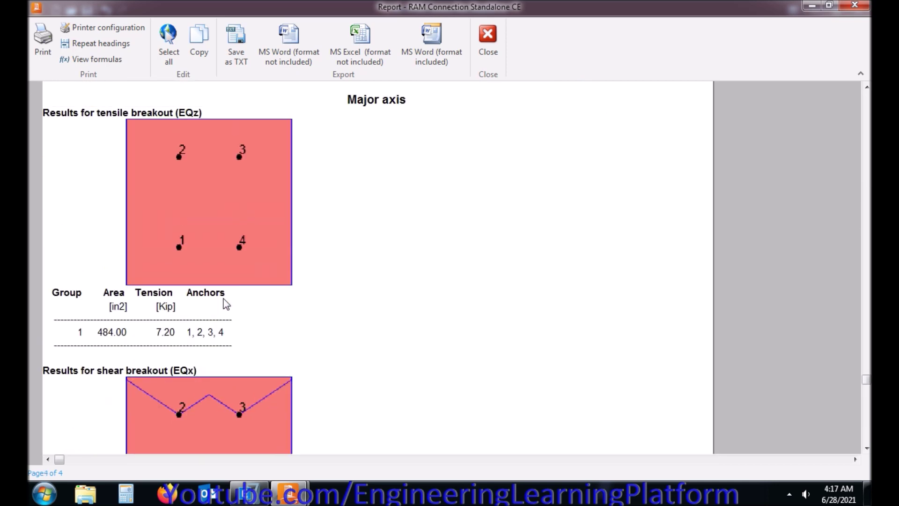
left_click(490, 48)
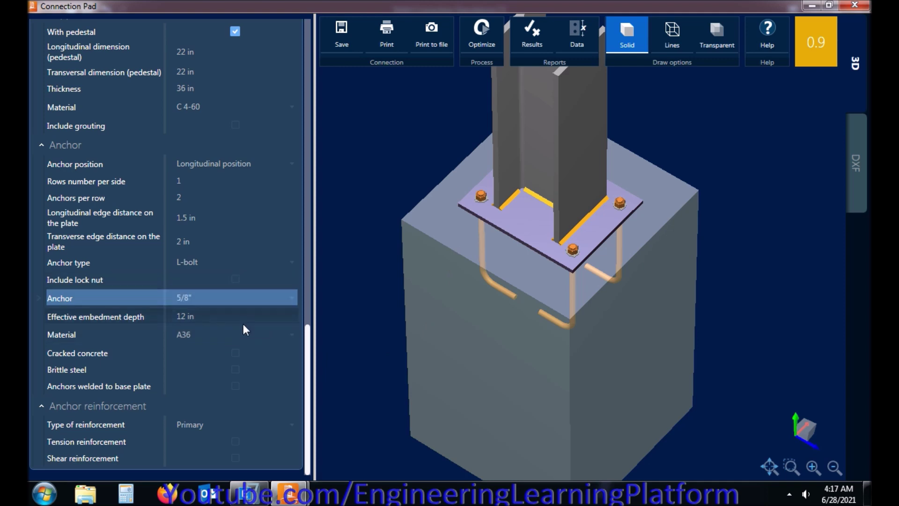
- Set the effective embedment depth to 18 in
left_click(238, 305)
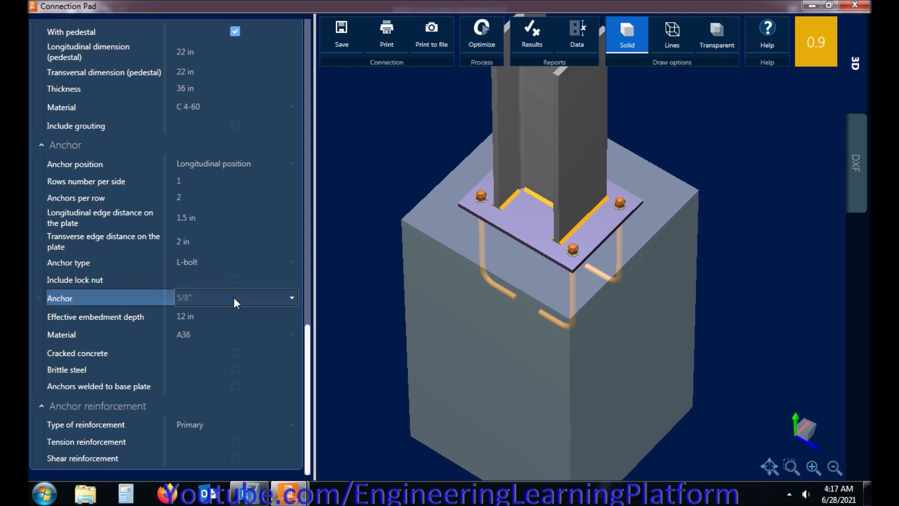
left_click(209, 317)
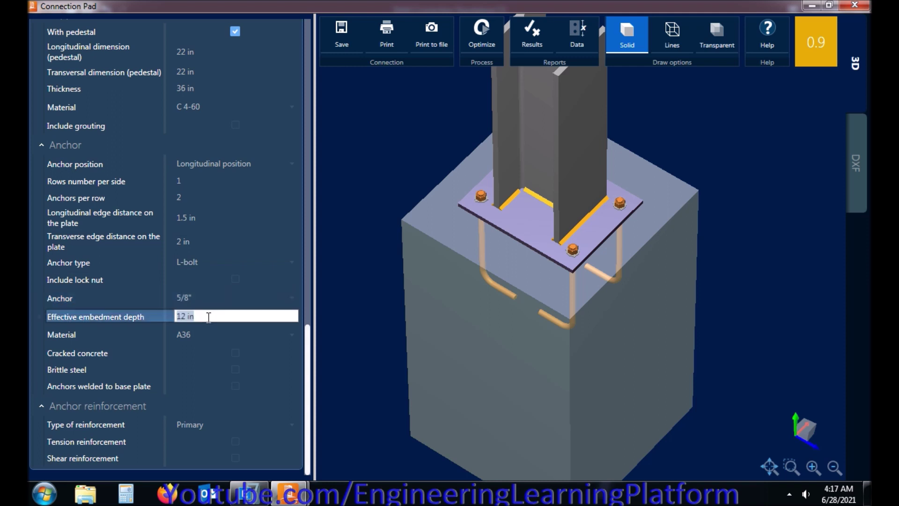
type("18")
key("Tab")
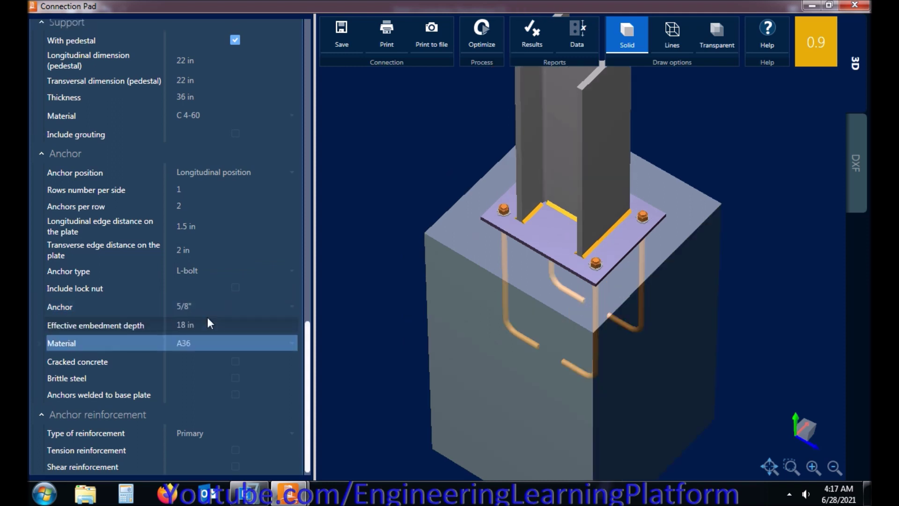
left_click(566, 229)
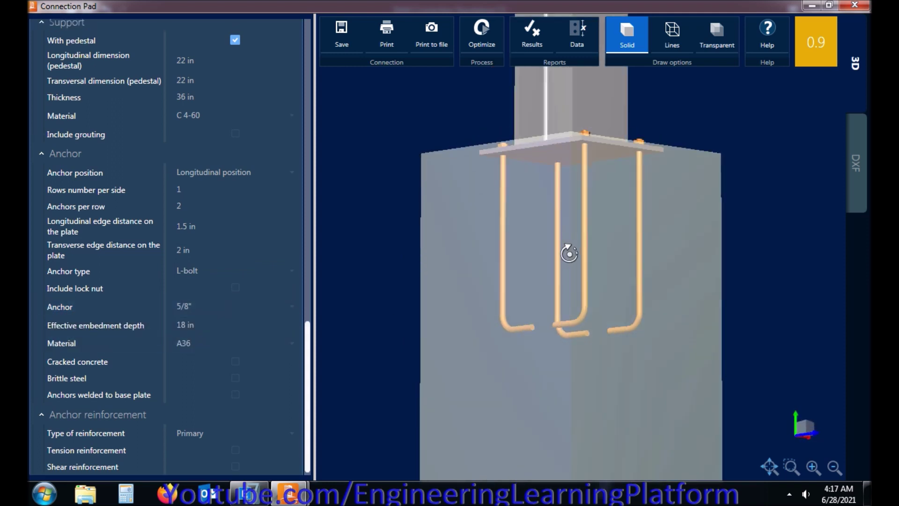
left_click_drag(570, 253, 567, 302)
scroll(543, 285, "down", 3)
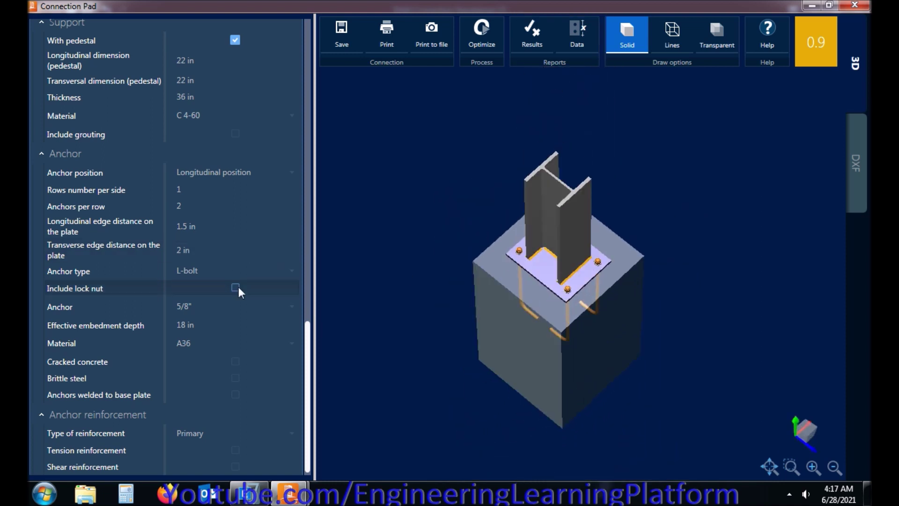
- Trial 3/4" and 7/8" anchors (ratios 0.82 and 0.76), then revert to 5/8"
left_click(235, 305)
left_click(276, 195)
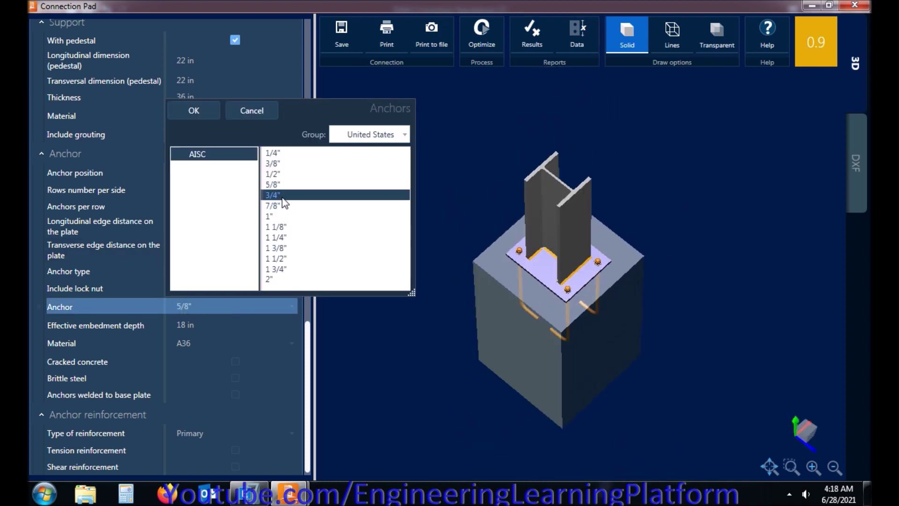
left_click(190, 116)
left_click(214, 309)
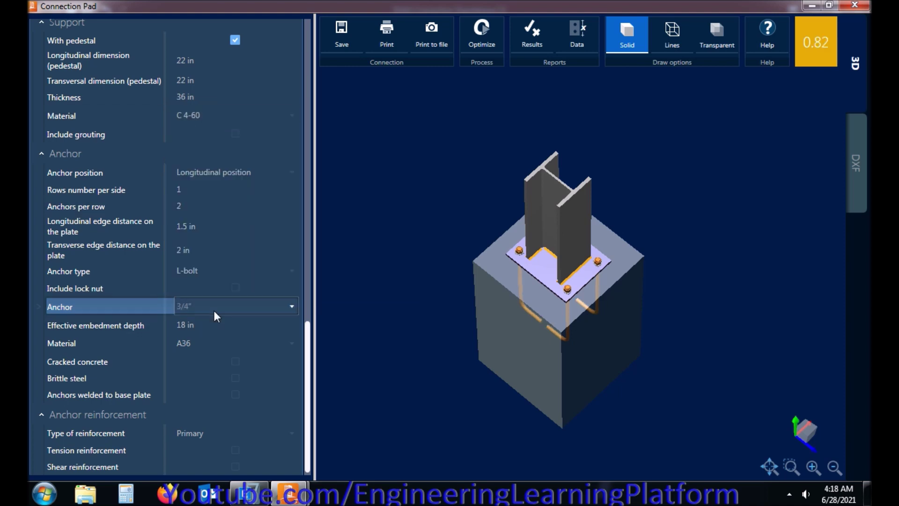
left_click(274, 207)
left_click(192, 114)
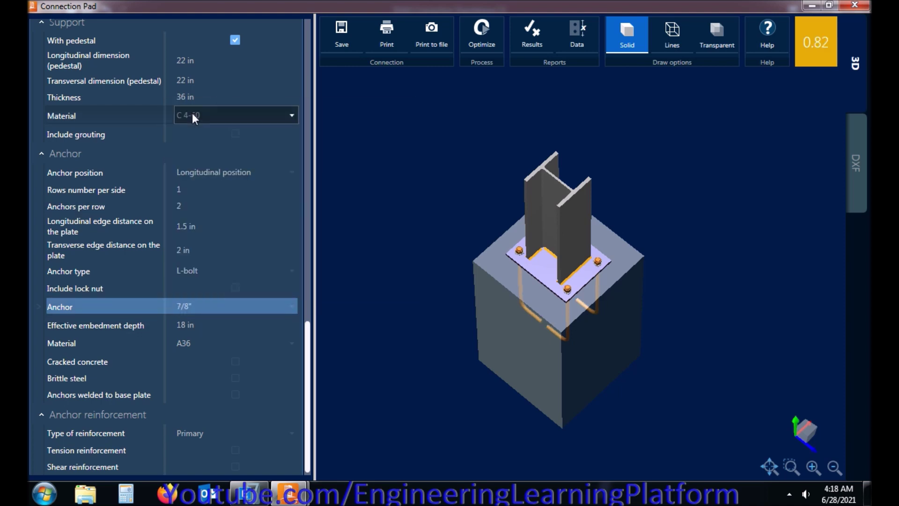
left_click(189, 310)
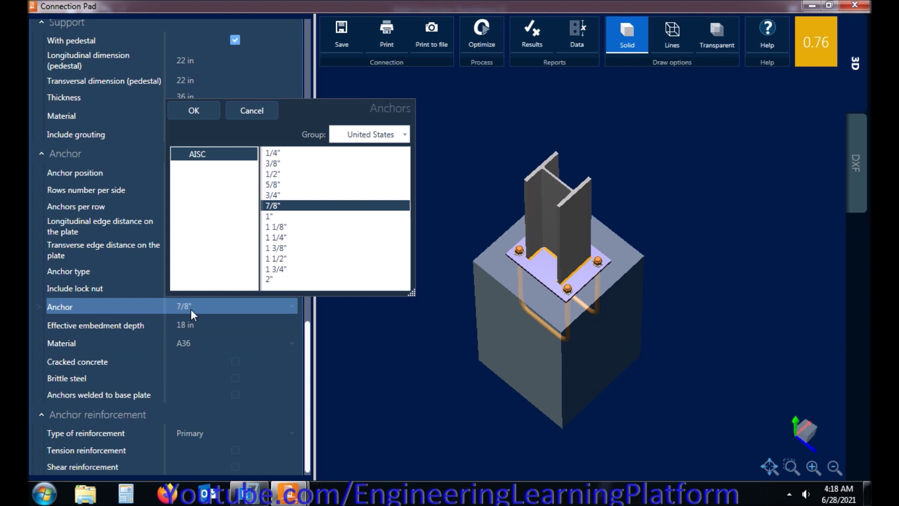
left_click(291, 185)
left_click(189, 112)
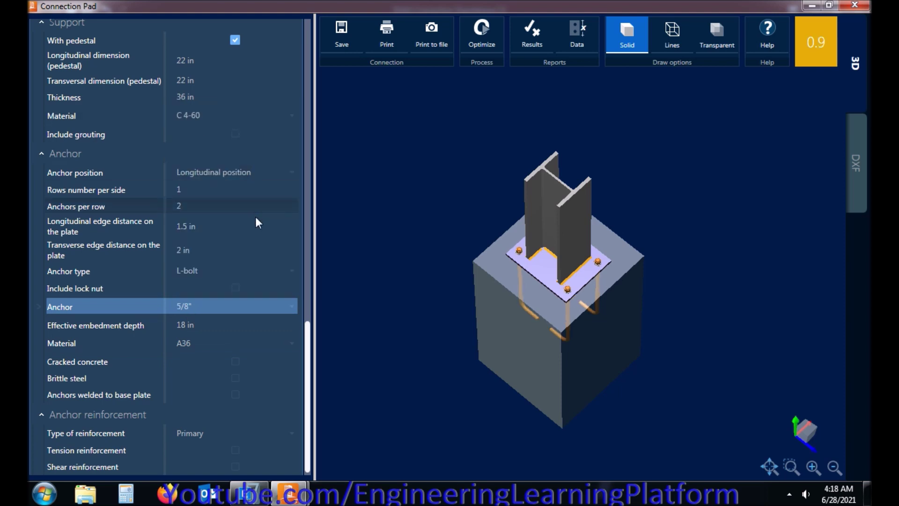
left_click_drag(639, 319, 632, 297)
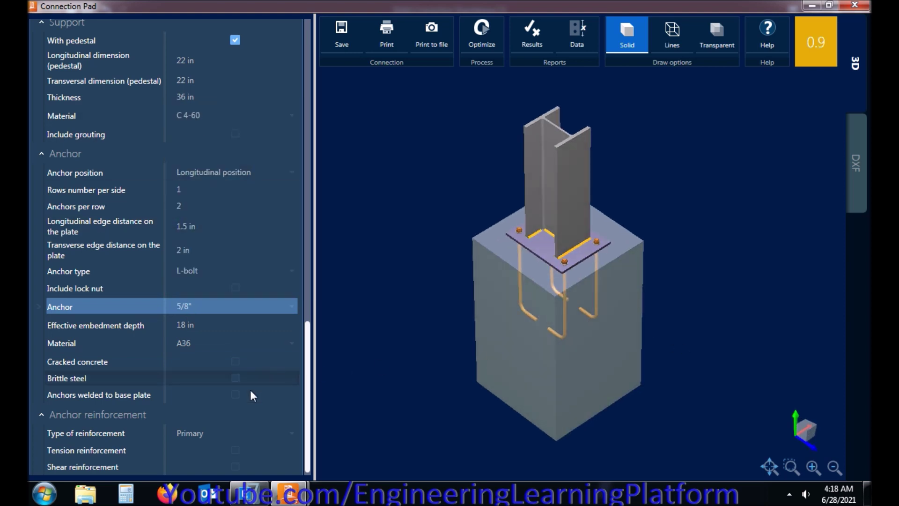
left_click(235, 338)
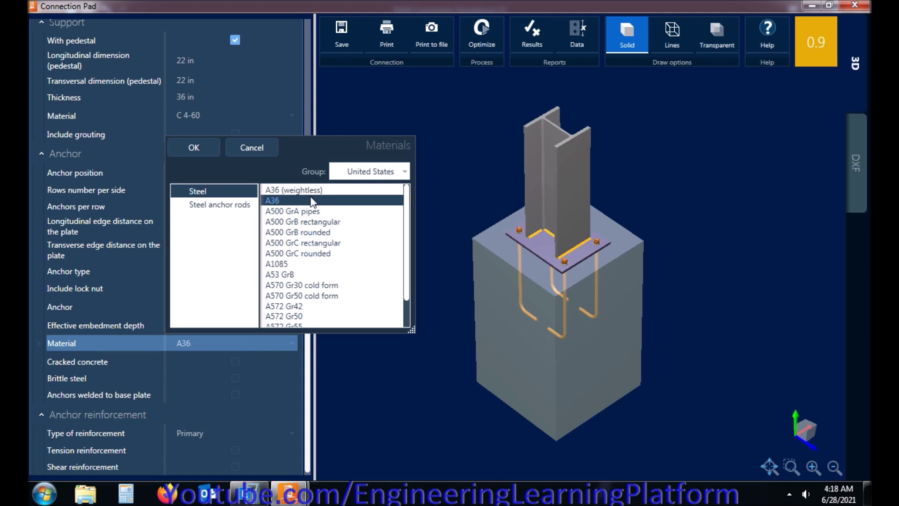
- Set the anchor material to A307 GrC and optimize the connection
left_click(228, 205)
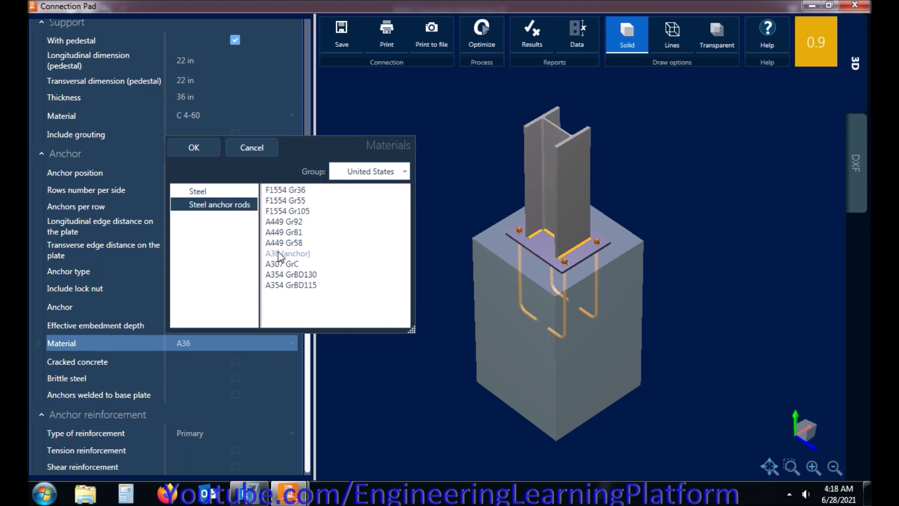
left_click(291, 264)
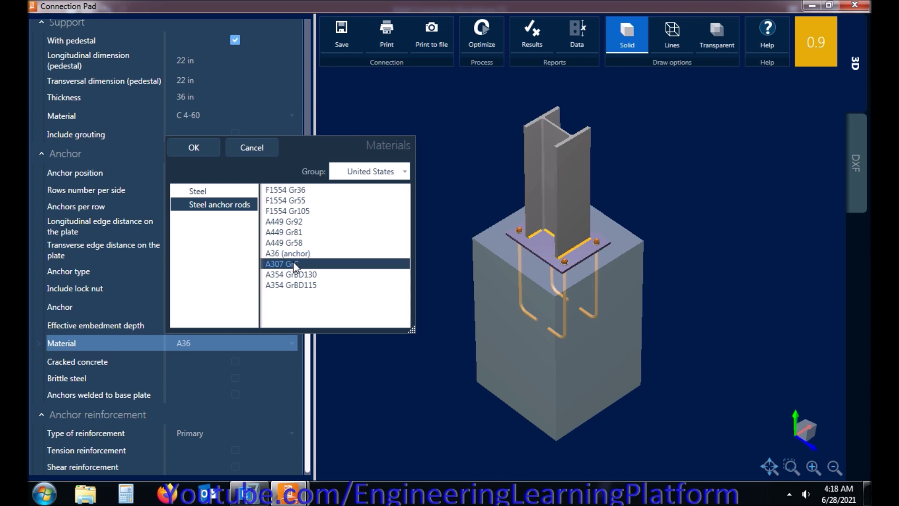
left_click(216, 148)
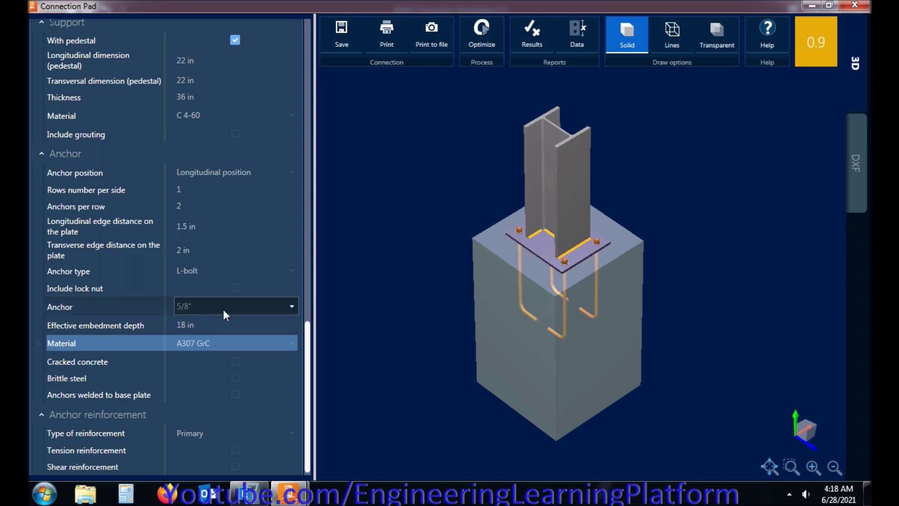
left_click(481, 33)
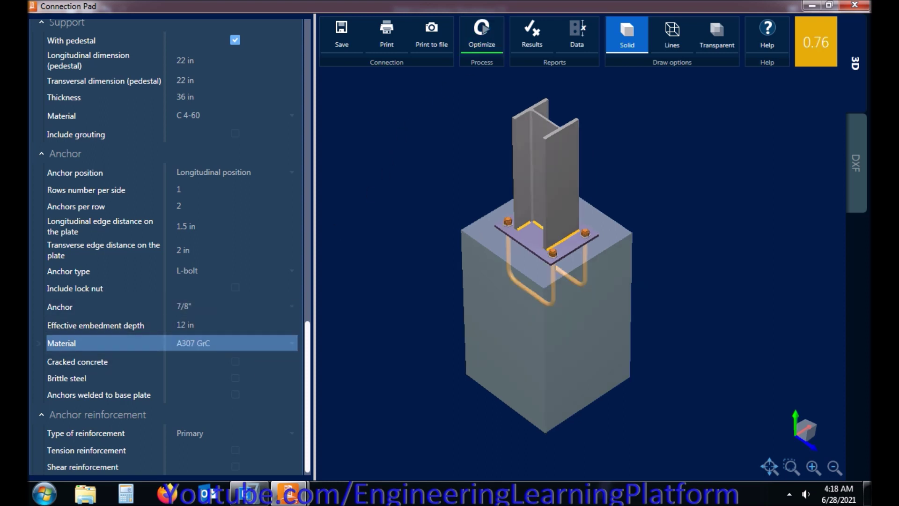
- Keep 5/8" anchors with a 15 in effective embedment depth
left_click(213, 306)
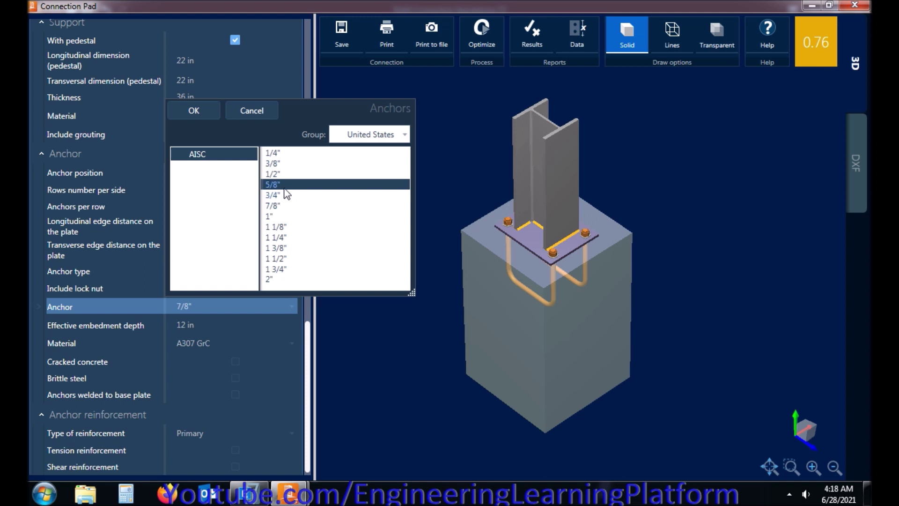
left_click(195, 111)
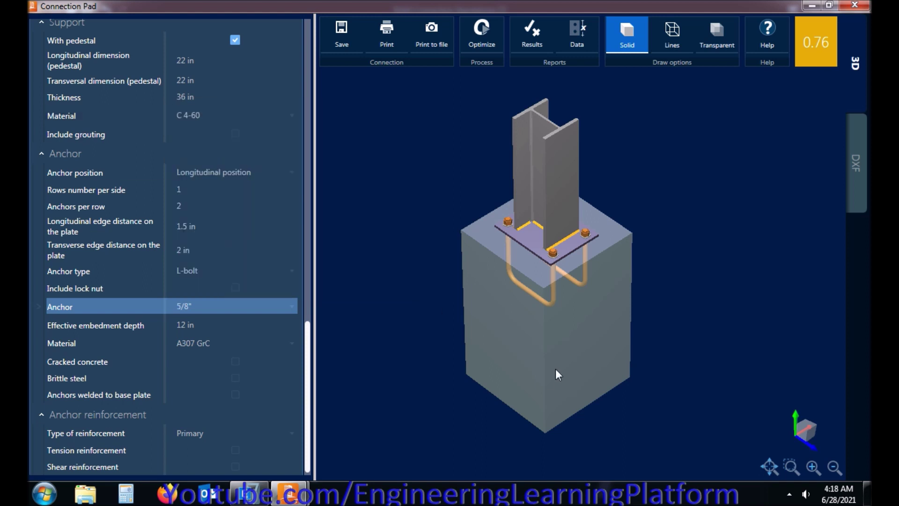
left_click(257, 325)
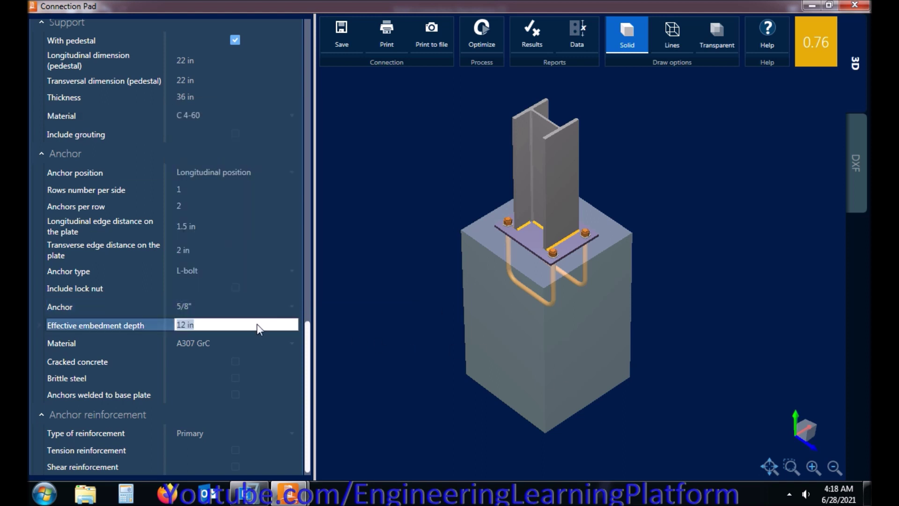
type("15")
key("Tab")
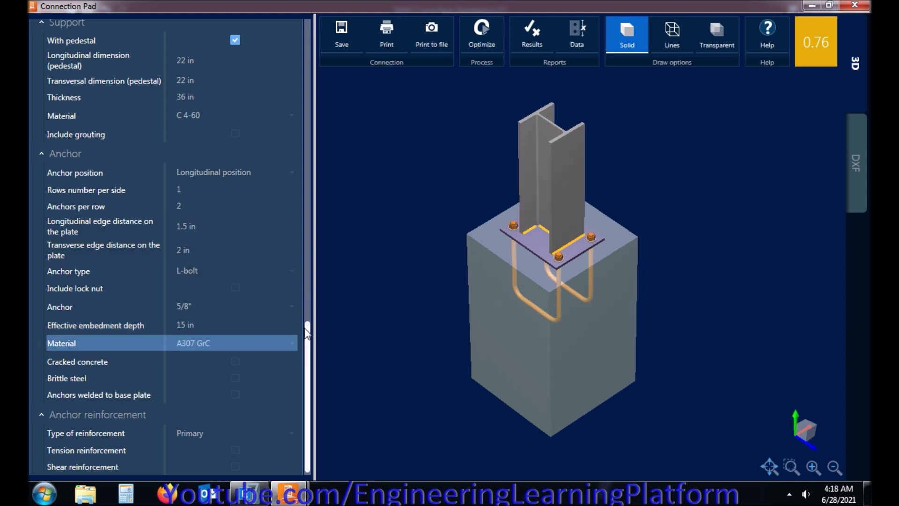
left_click_drag(309, 338, 307, 228)
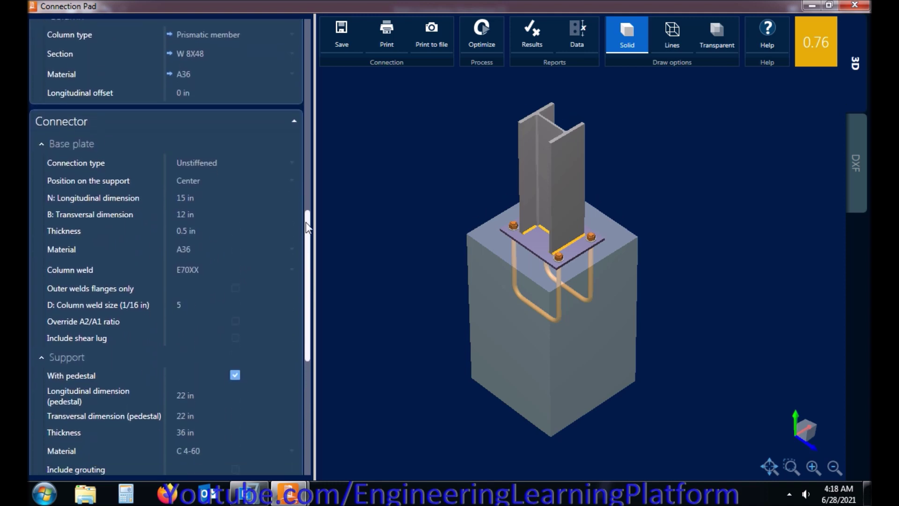
- Set the column weld size D to 4
left_click(182, 304)
type("4")
key("Tab")
scroll(185, 299, "down", 3)
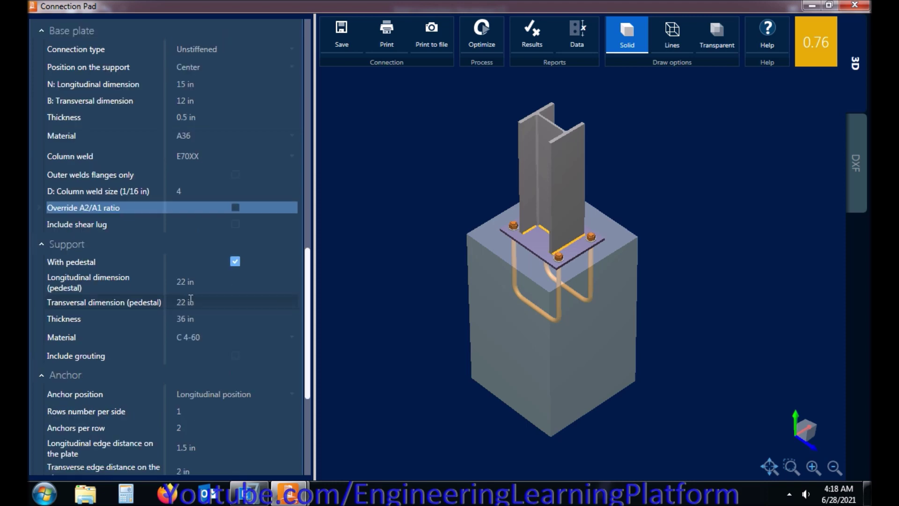
mouse_move(308, 273)
left_mouse_down()
mouse_move(308, 183)
mouse_move(311, 262)
left_mouse_up()
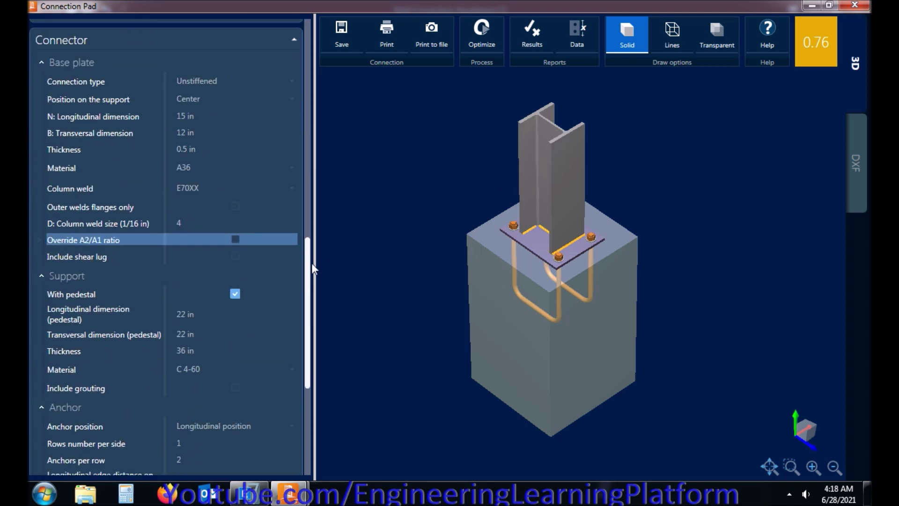
- Try stiffener plates and stiffener channels, then keep the base plate Unstiffened and centered
left_click(249, 85)
left_click(240, 108)
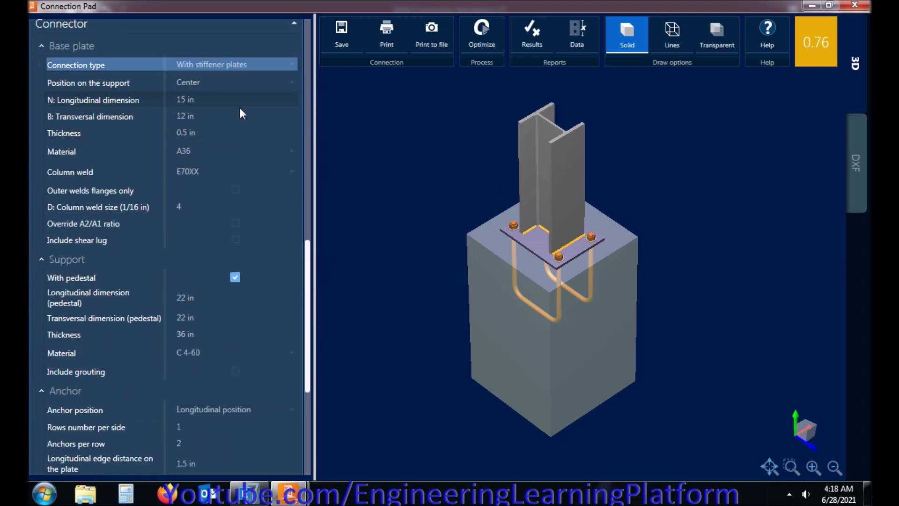
left_click(242, 64)
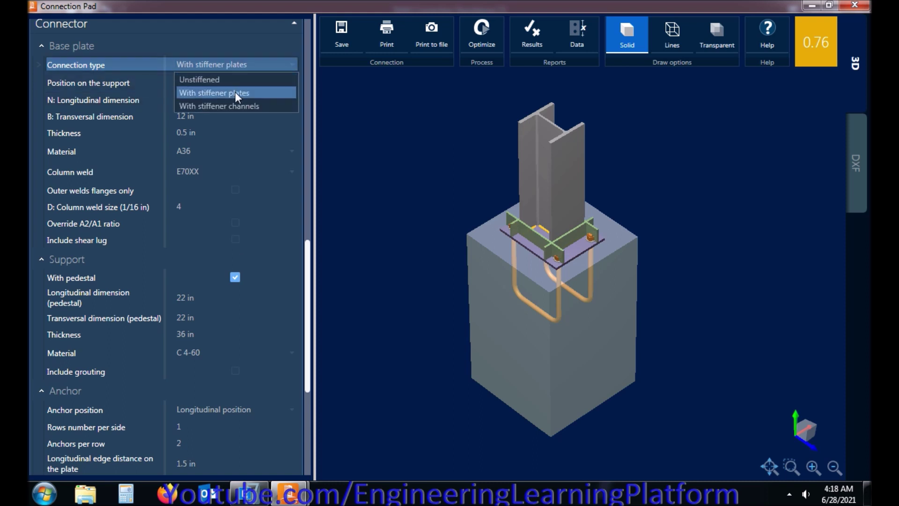
left_click(235, 102)
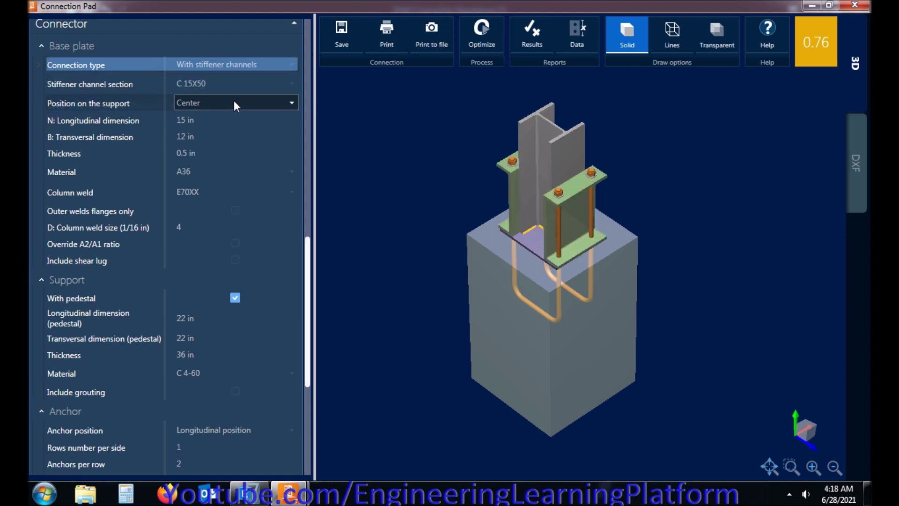
left_click(233, 64)
left_click(224, 79)
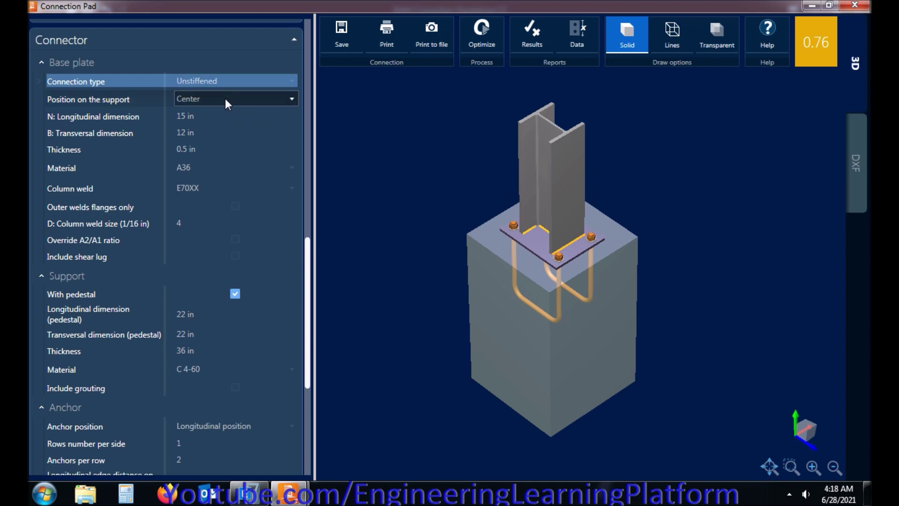
left_click(226, 101)
left_click(226, 101)
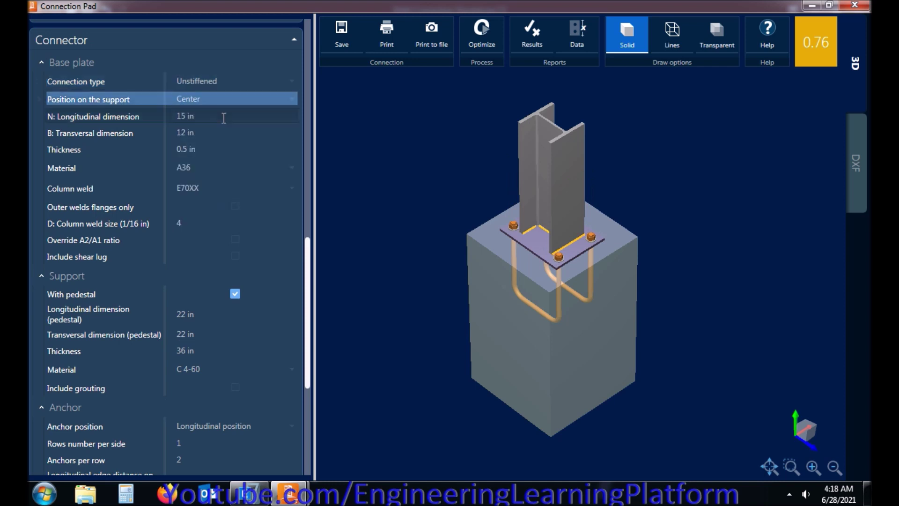
- Set plate length N to 16 in and width B to 13 in, after trying 14 in
left_click(224, 118)
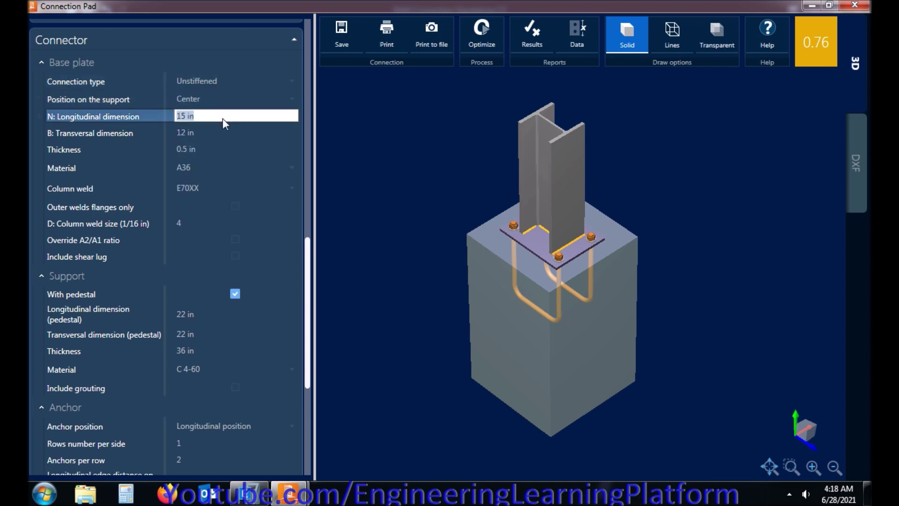
type("16")
key("Tab")
scroll(224, 121, "down", 1)
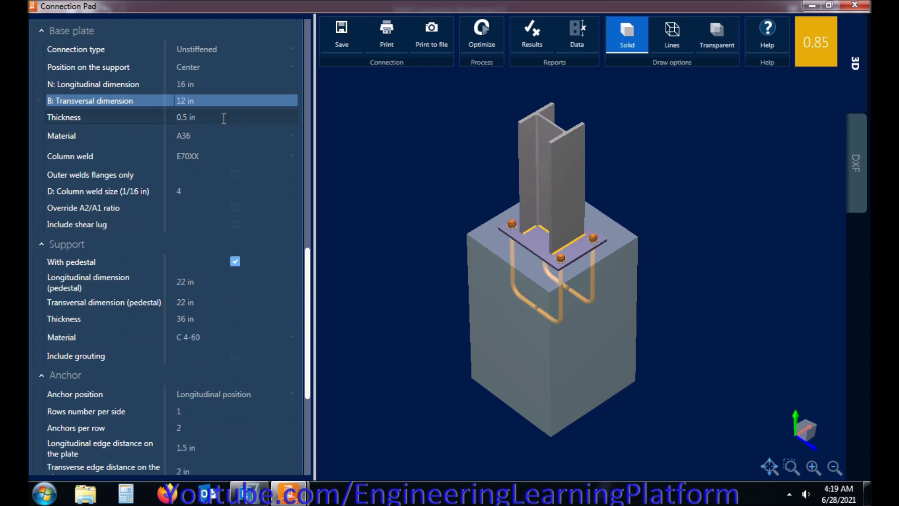
left_click(219, 100)
type("14")
key("Tab")
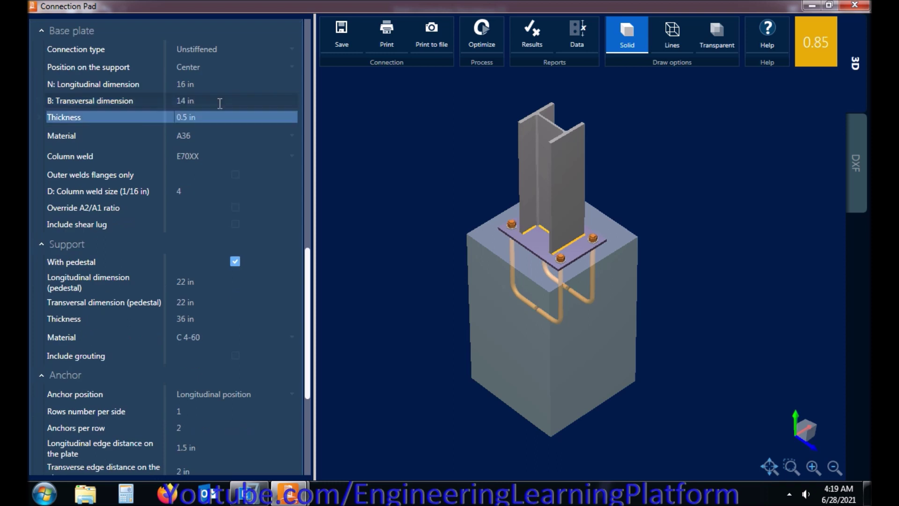
left_click(220, 102)
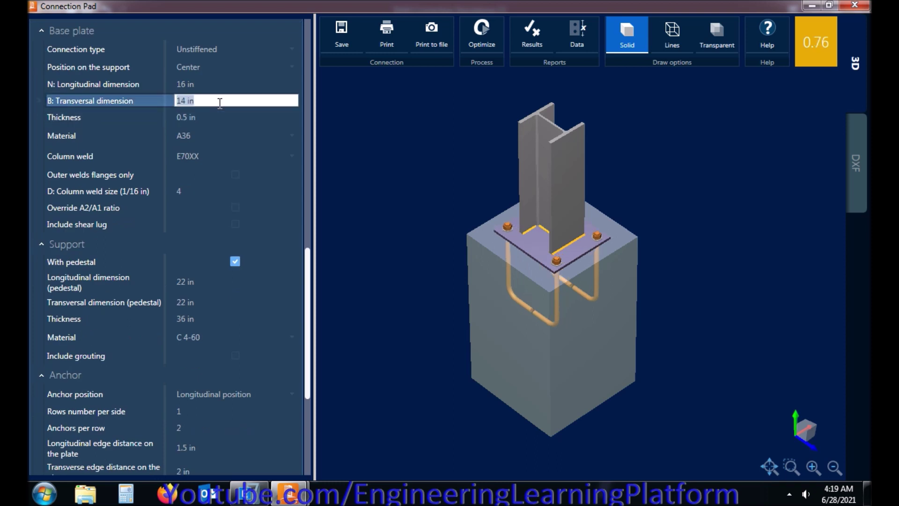
type("13")
key("Return")
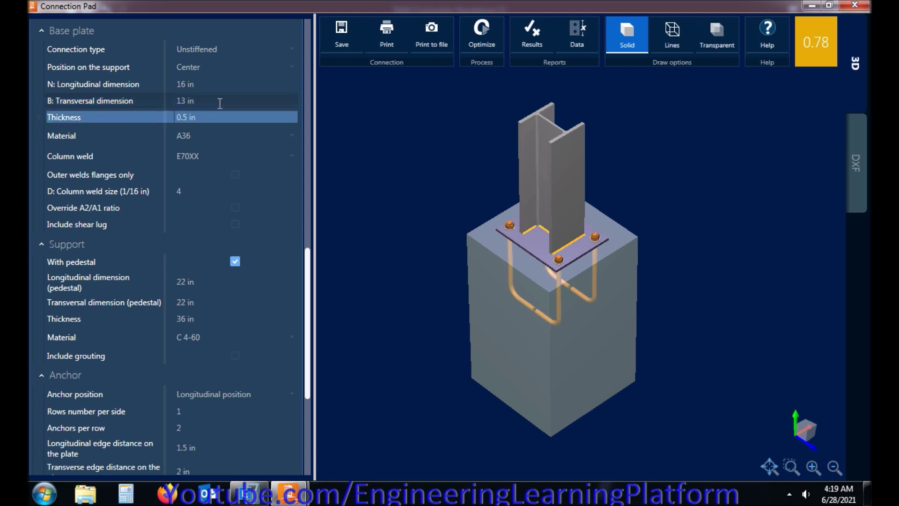
- Try plate length N at 18 in and 17 in, then return it to 16 in
left_click(211, 85)
type("18")
key("Return")
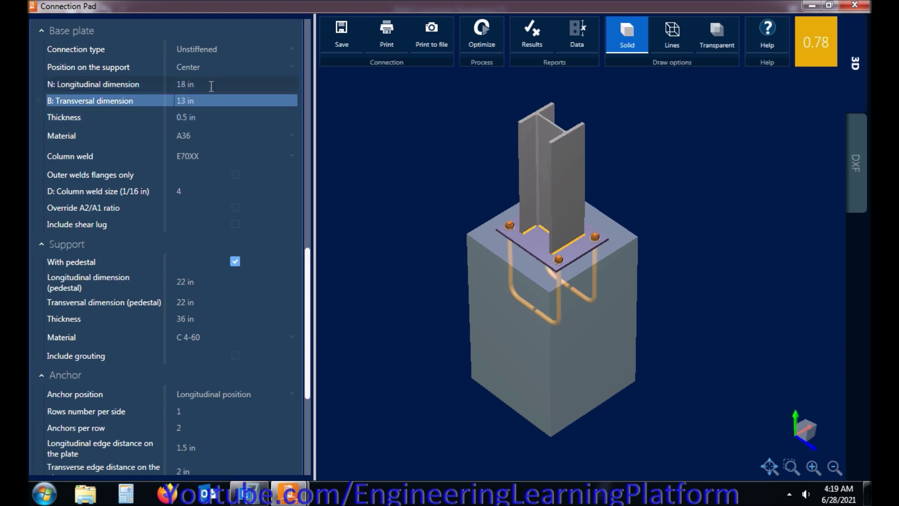
left_click(211, 85)
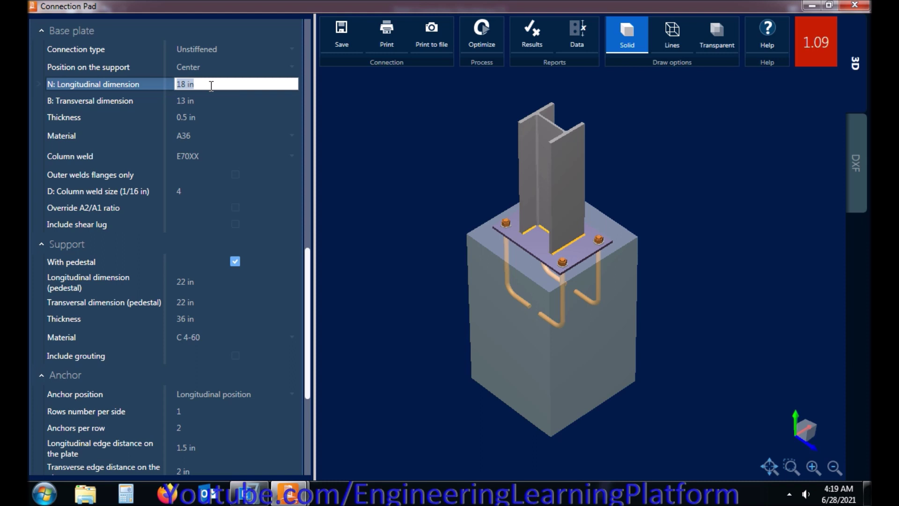
type("17")
key("Tab")
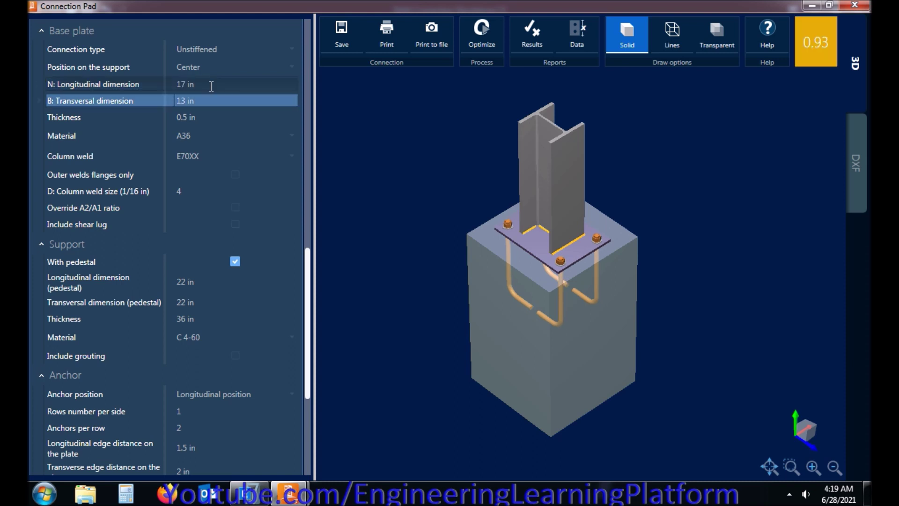
left_click(211, 86)
type("16")
key("Tab")
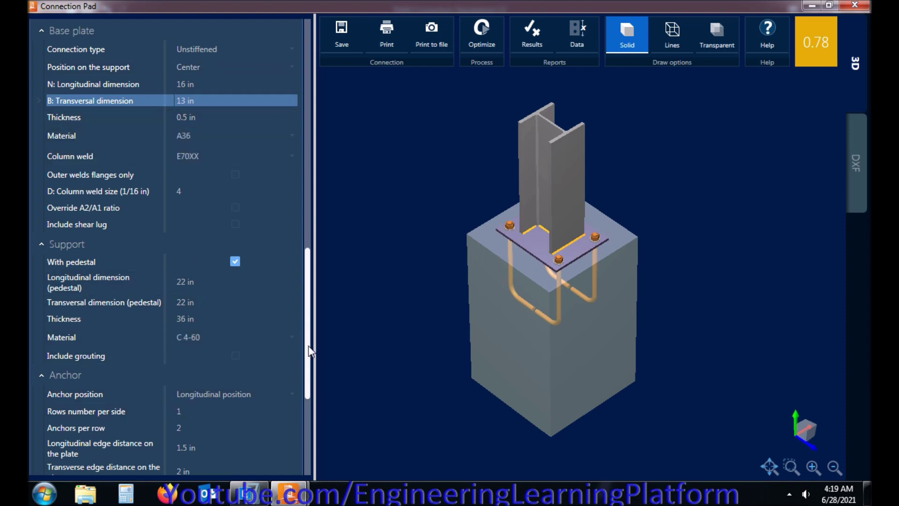
- Set the anchors' longitudinal edge distance to 2 in
left_click_drag(308, 351, 307, 392)
left_click(234, 322)
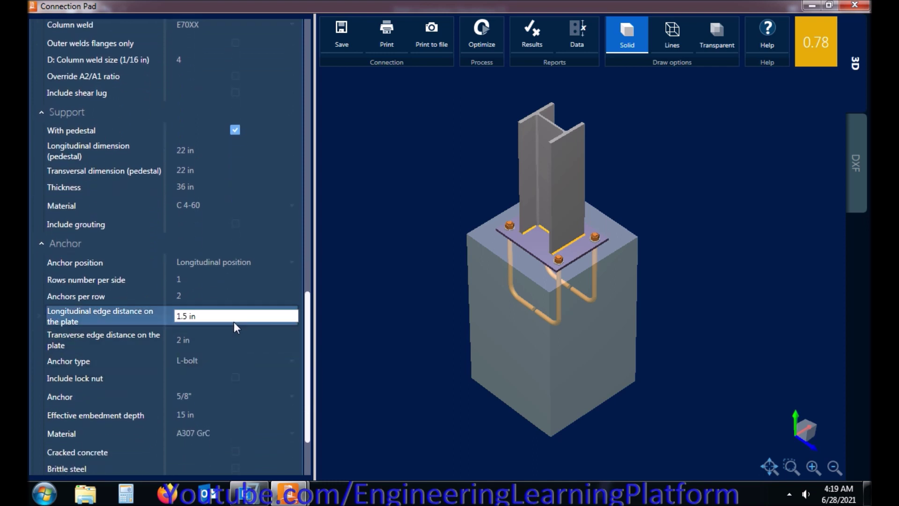
triple_click(233, 318)
type("2")
key("Tab")
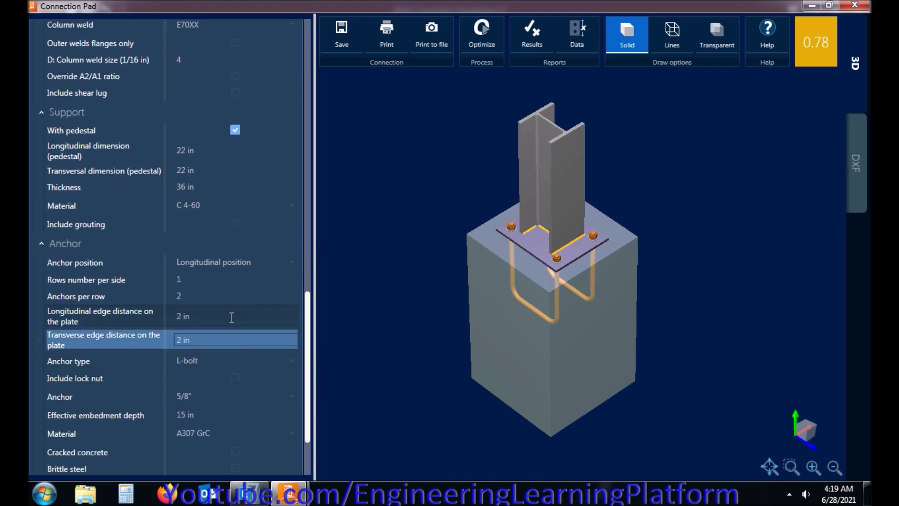
left_click_drag(308, 318, 307, 349)
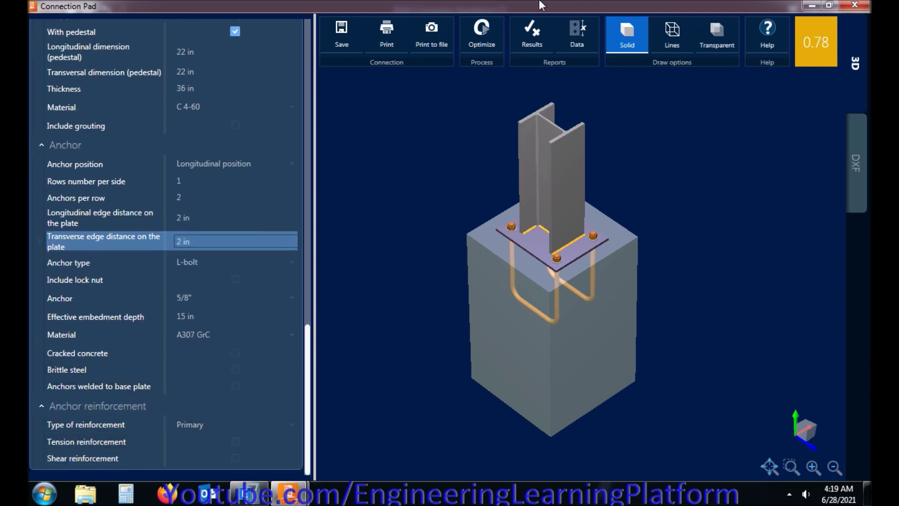
- Open the results report and scroll through the anchor design checks
left_click(534, 31)
scroll(380, 165, "down", 12)
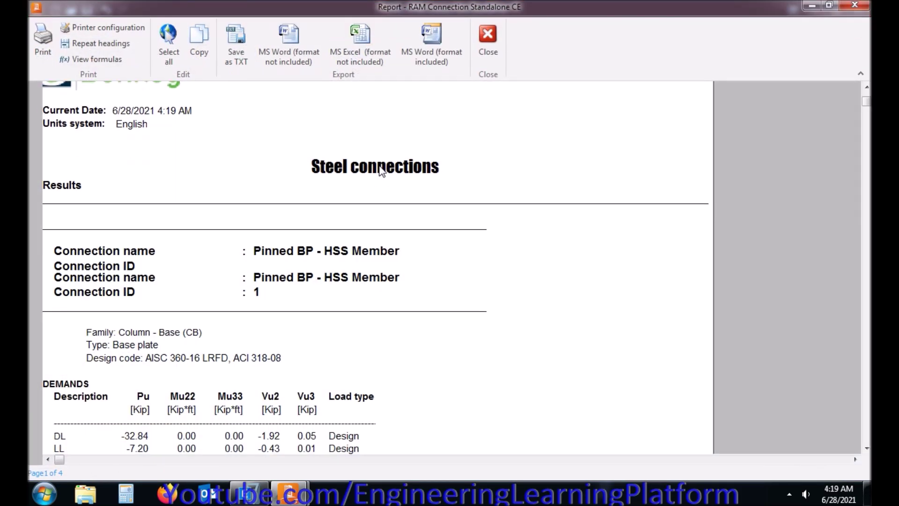
scroll(381, 172, "down", 15)
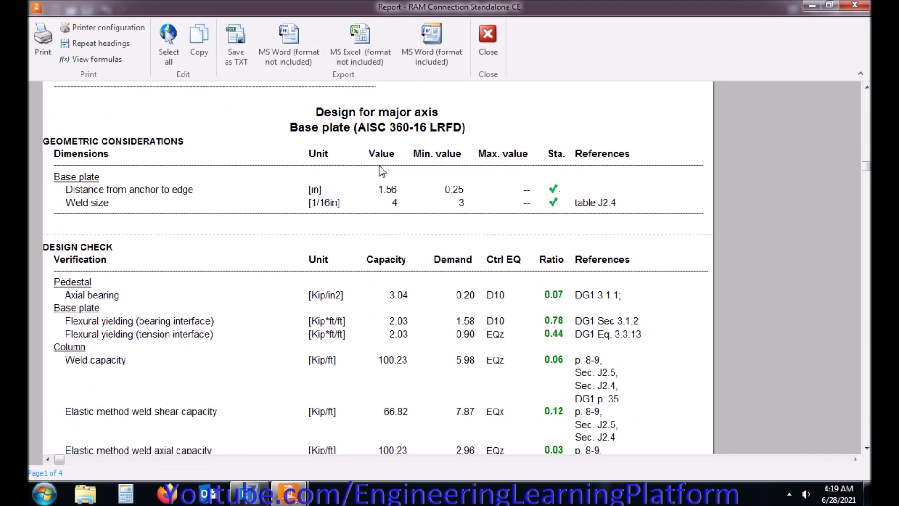
scroll(381, 170, "down", 15)
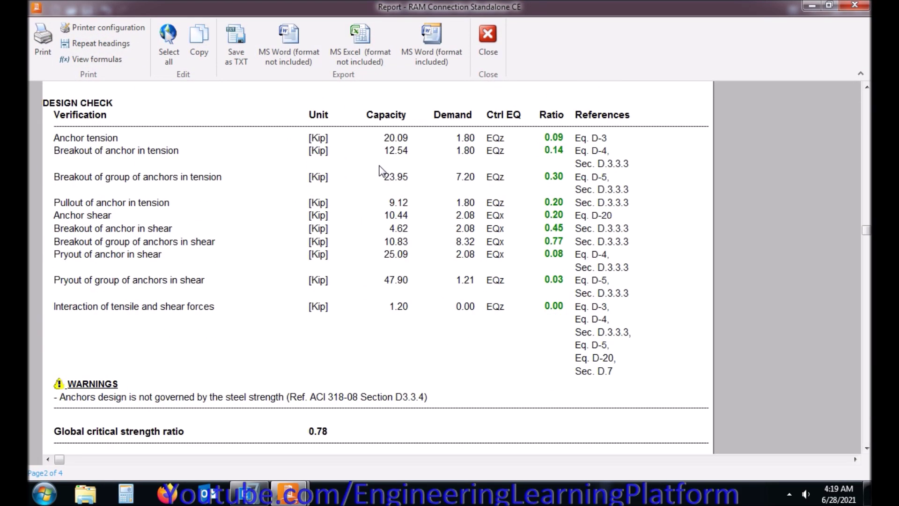
scroll(382, 171, "down", 15)
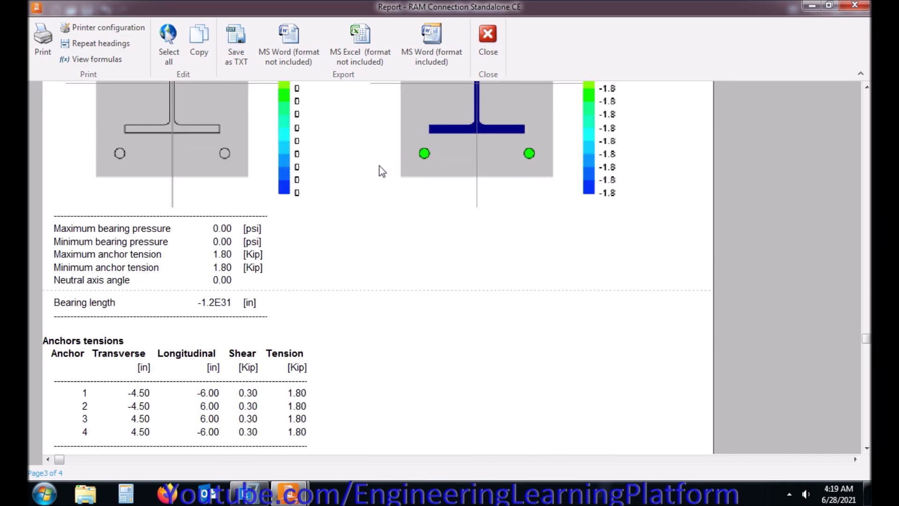
scroll(382, 172, "up", 15)
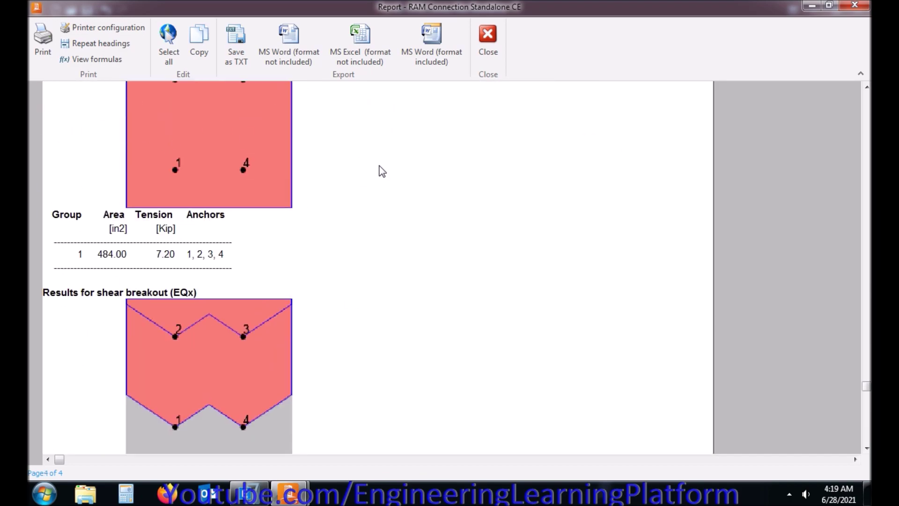
scroll(382, 171, "up", 10)
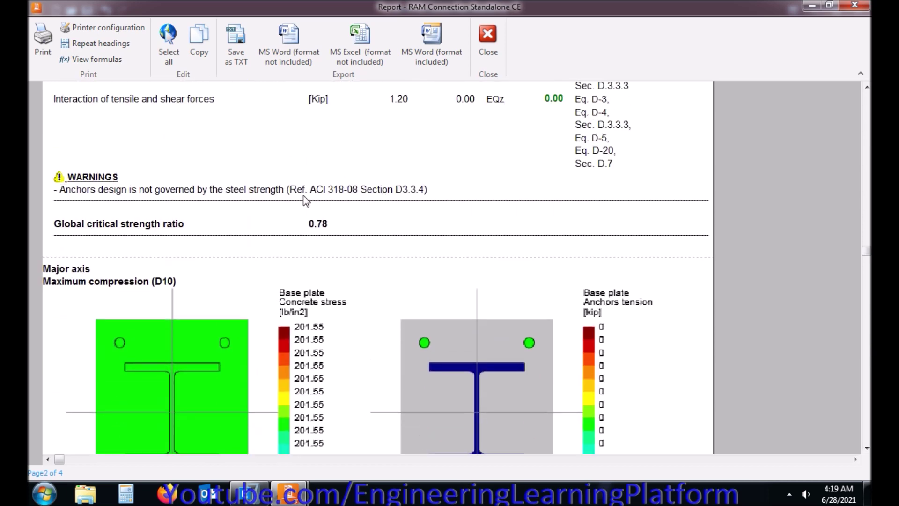
- Highlight the anchor design warning, scroll back to the top, and close the report
left_click(298, 191)
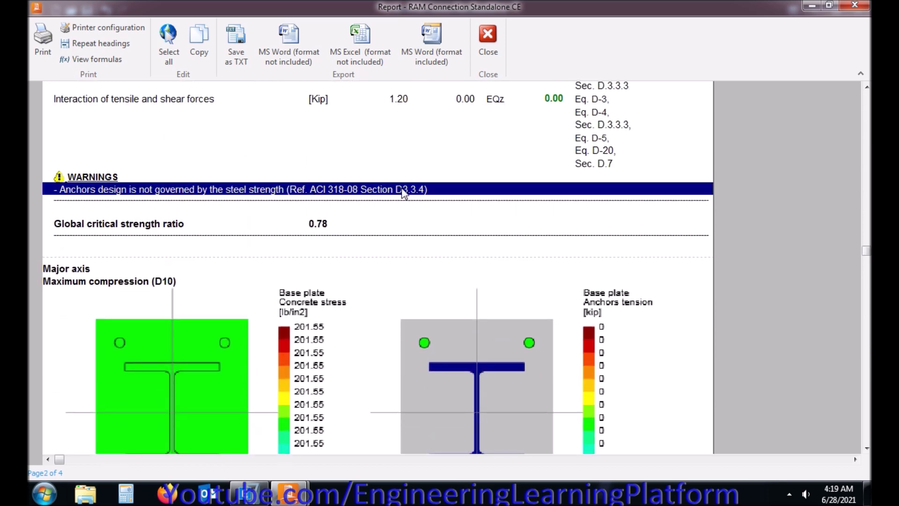
scroll(404, 193, "up", 3)
scroll(403, 193, "up", 5)
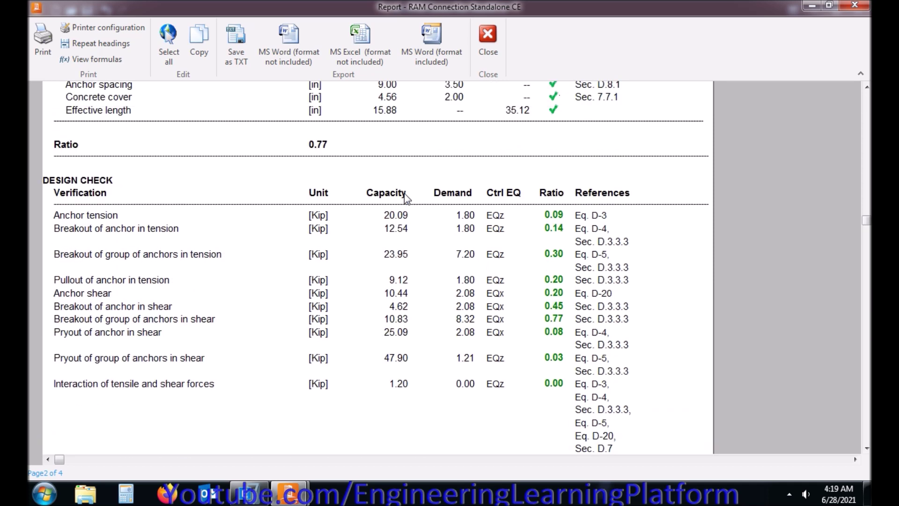
scroll(405, 193, "up", 10)
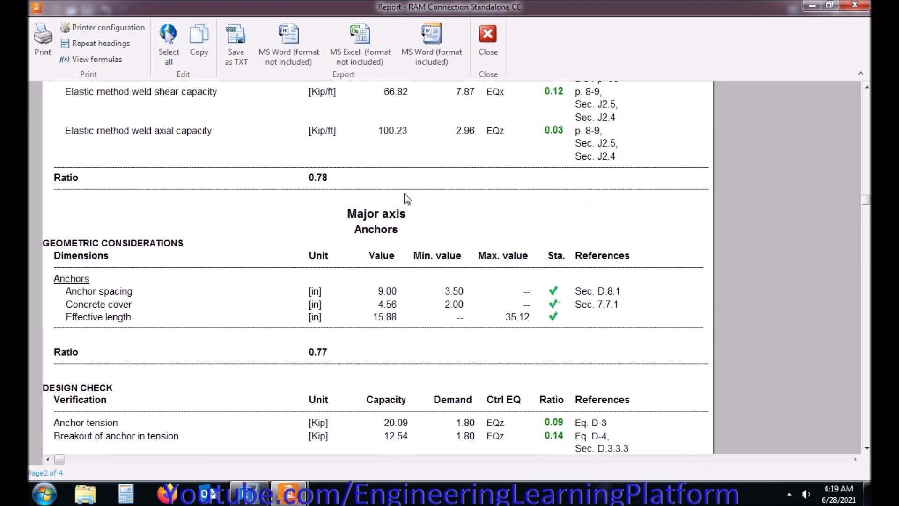
scroll(436, 217, "up", 15)
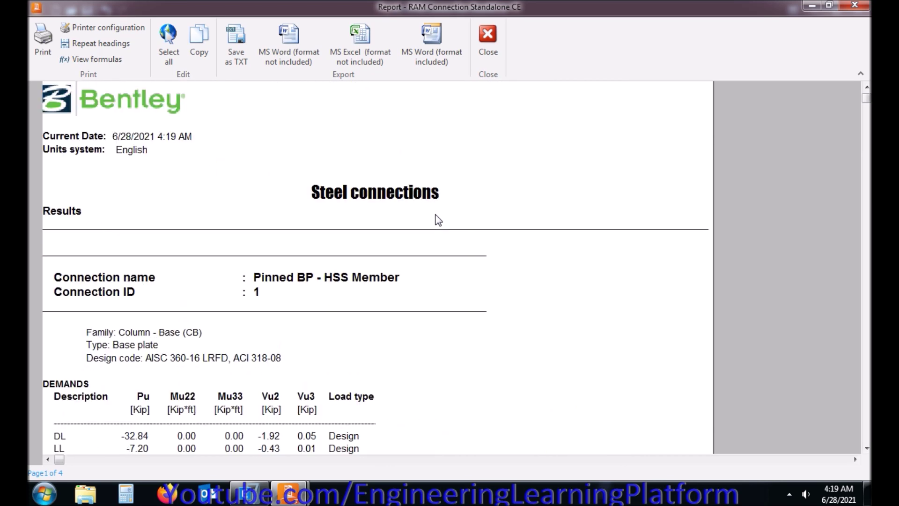
left_click(488, 38)
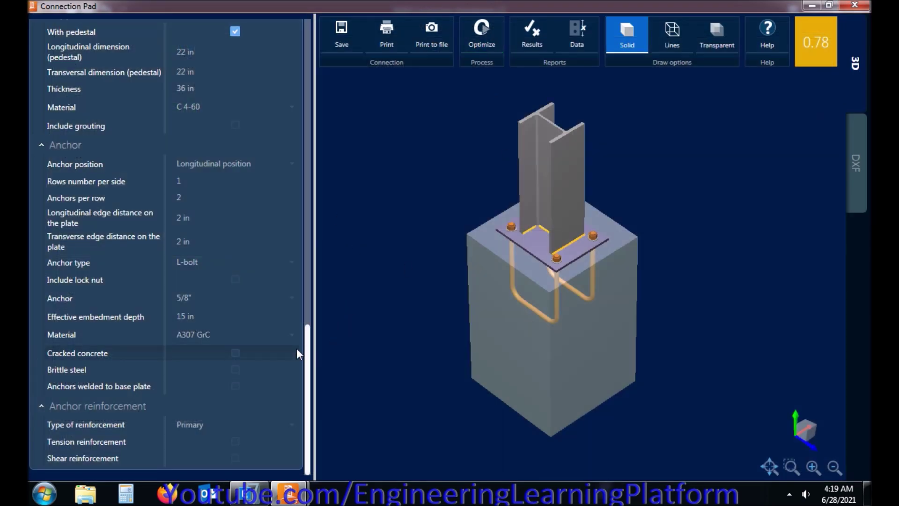
- Set the pedestal's longitudinal and transversal dimensions to 24 in, after trying 30 in
left_click(212, 54)
type("30")
key("Tab")
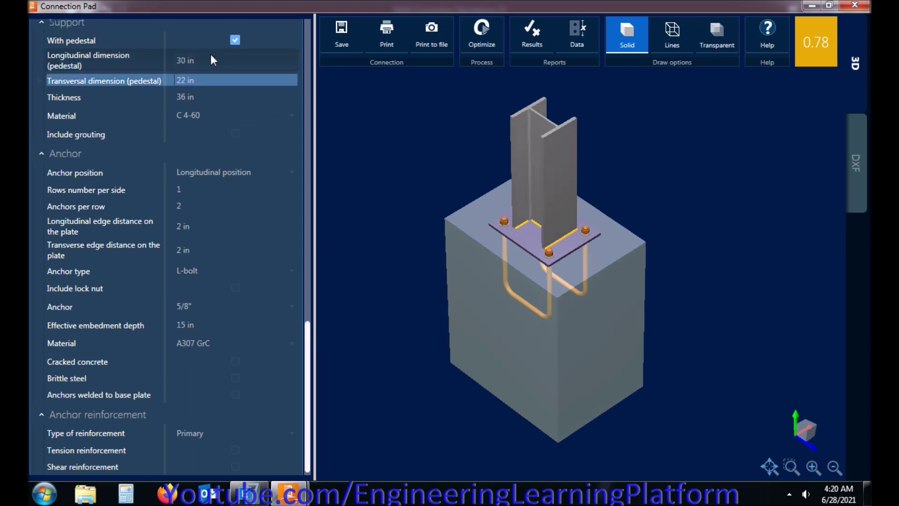
left_click(208, 80)
type("30")
key("Tab")
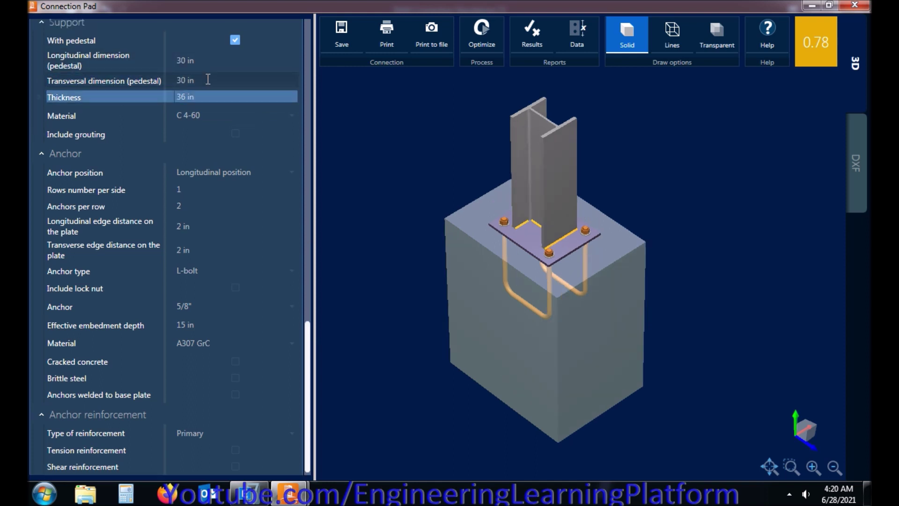
left_click(203, 56)
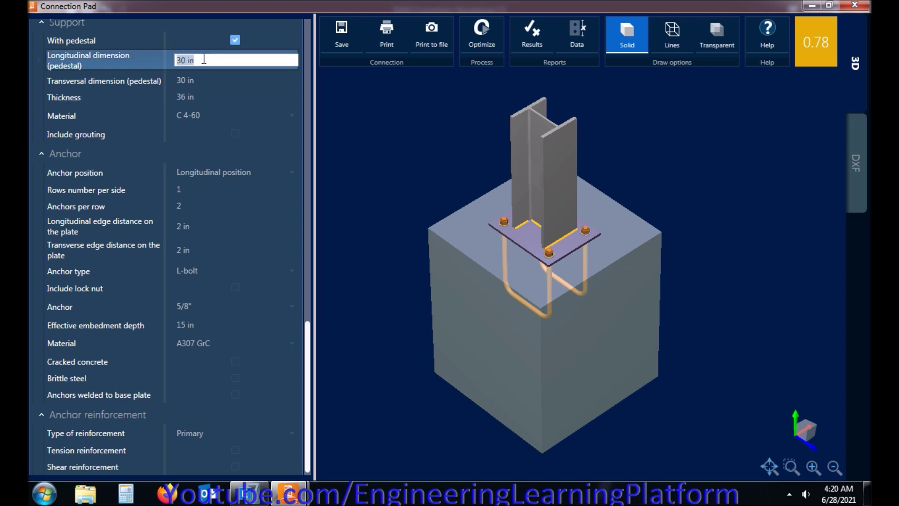
type("24")
key("Tab")
left_click(218, 80)
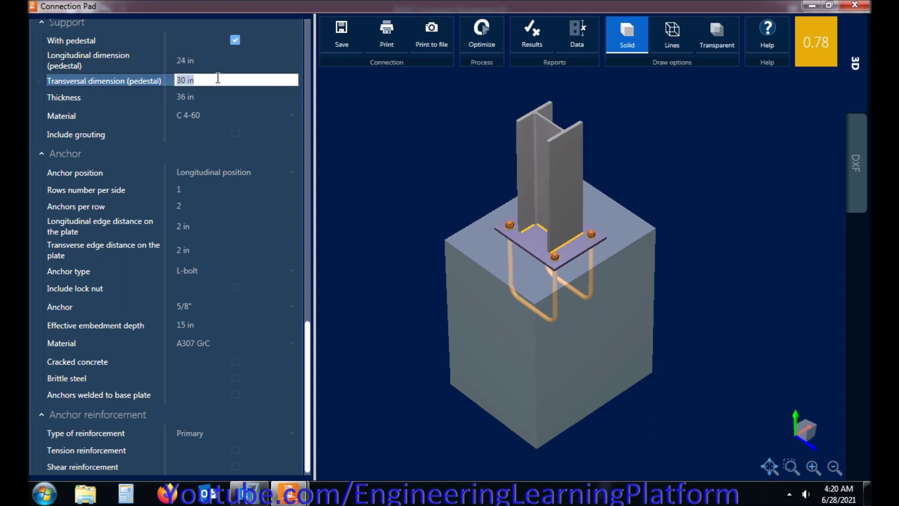
type("24")
key("Tab")
- Switch seismic provisions off briefly, then turn them back on with category D
left_click_drag(308, 349, 311, 20)
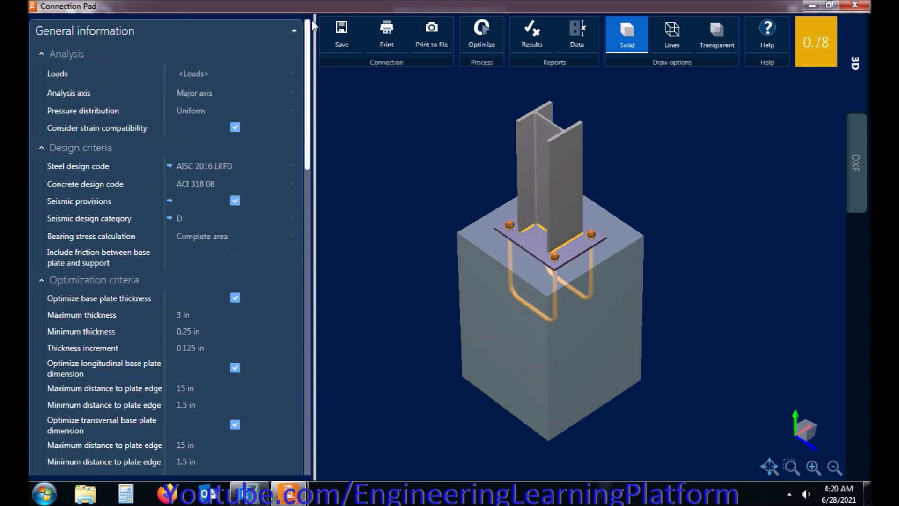
left_click(235, 200)
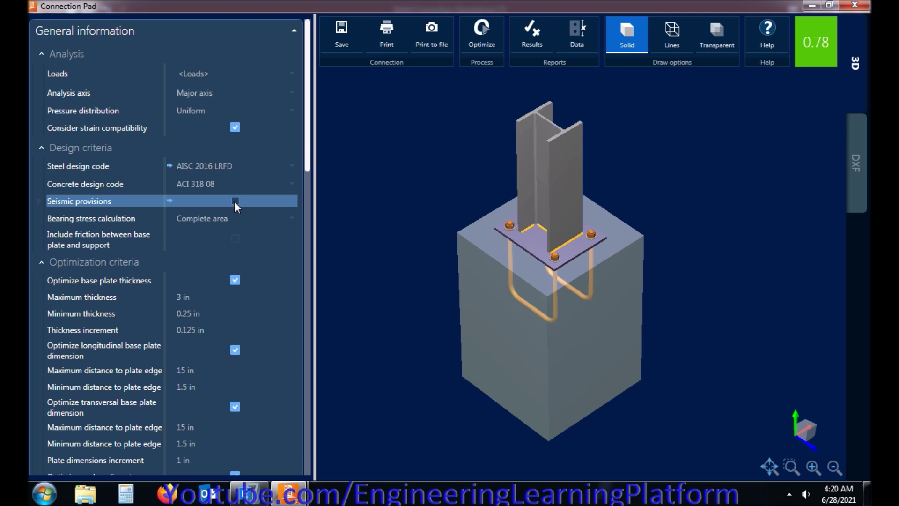
left_click_drag(589, 336, 559, 280)
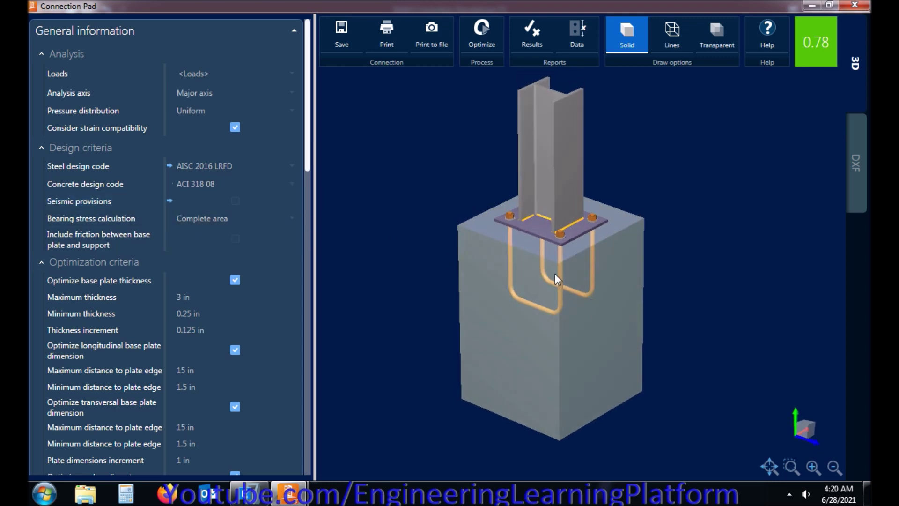
left_click(234, 149)
left_click(238, 148)
left_click(235, 201)
- Keep Primary reinforcement, add tension and shear reinforcement, and keep no. 4 shear bars
left_click_drag(308, 155, 314, 464)
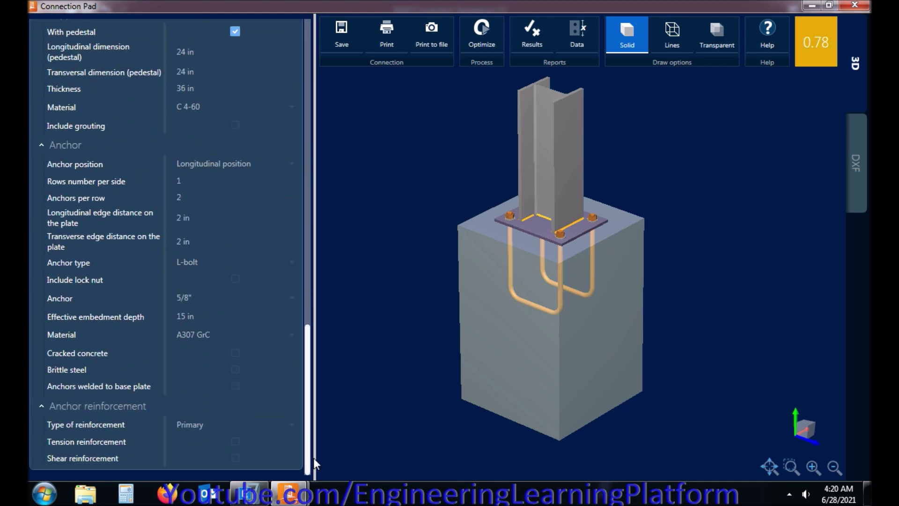
left_click(252, 425)
left_click(246, 436)
left_click(235, 441)
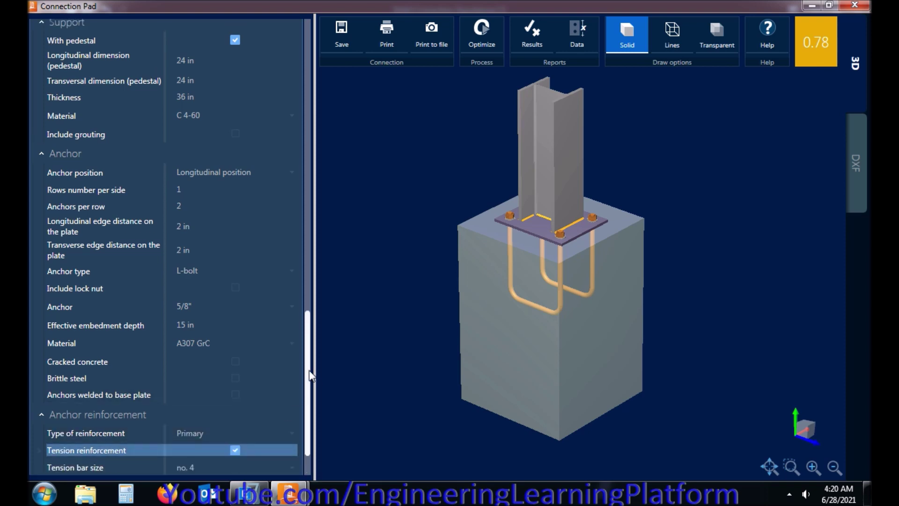
scroll(309, 370, "down", 2)
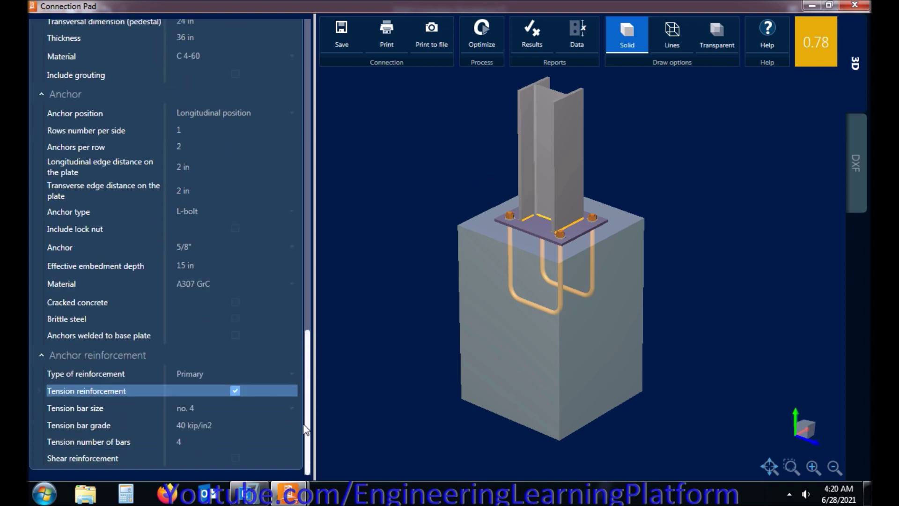
left_click(235, 458)
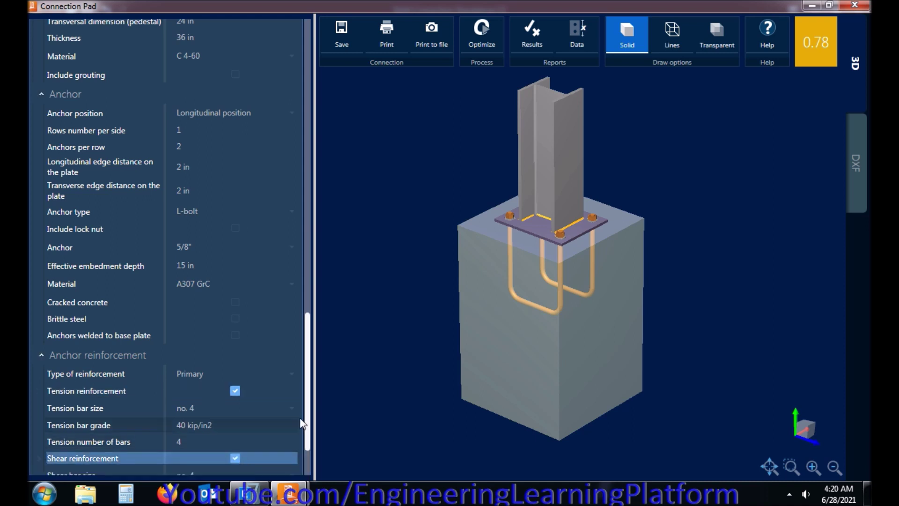
scroll(309, 439, "down", 3)
left_click(235, 399)
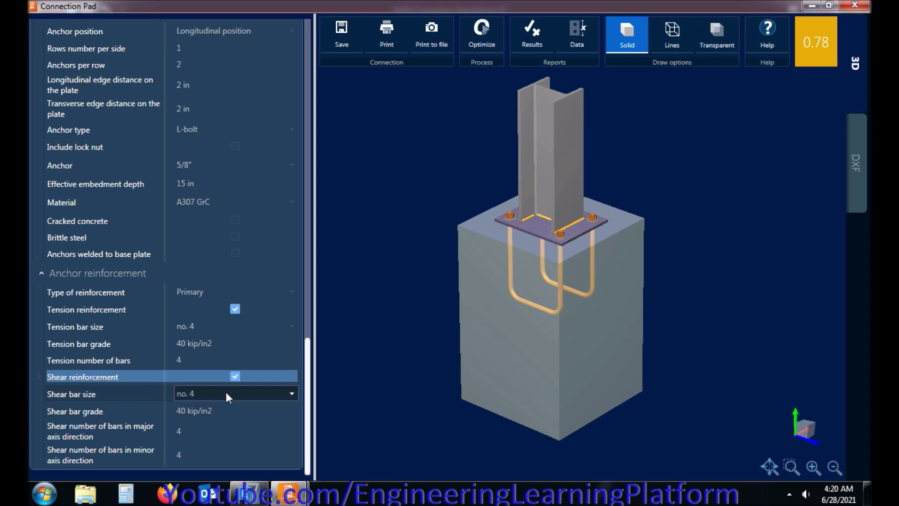
left_click(226, 397)
left_click(226, 393)
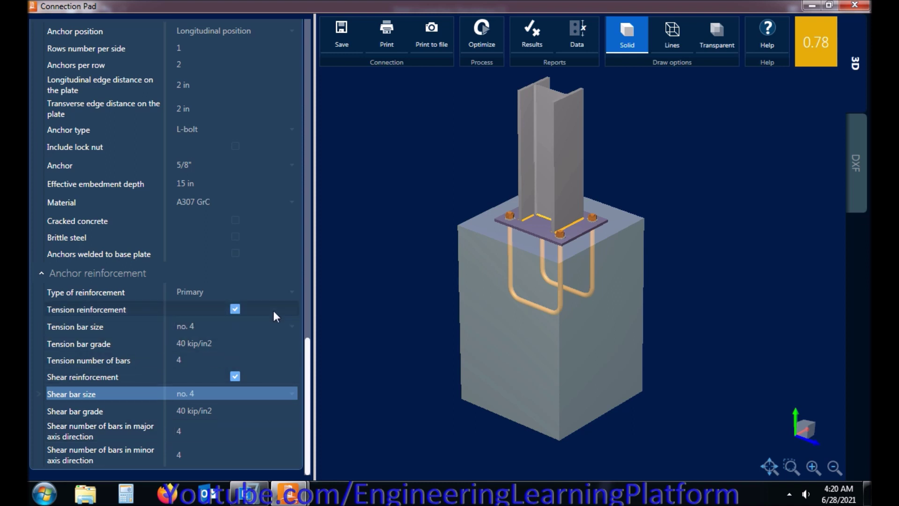
- Try Supplementary as the reinforcement type, then revert it to Primary
left_click(264, 291)
left_click(260, 316)
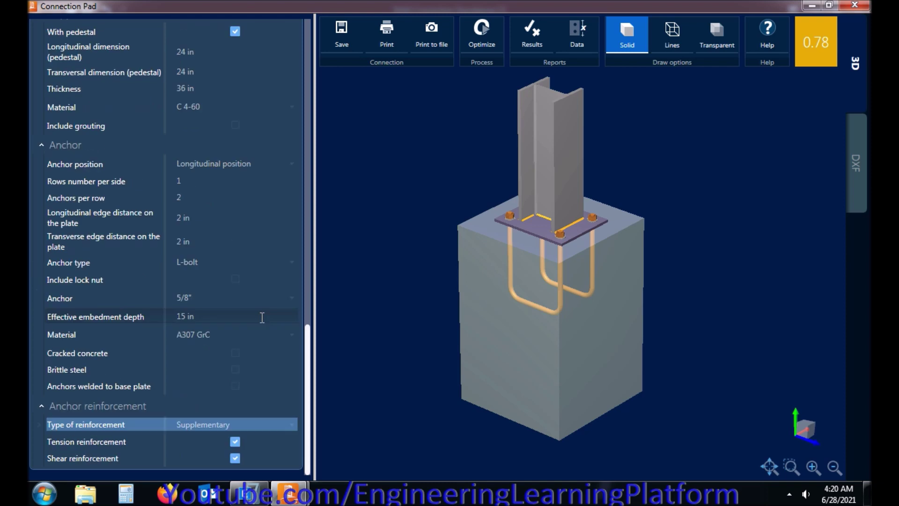
left_click(242, 423)
left_click(231, 437)
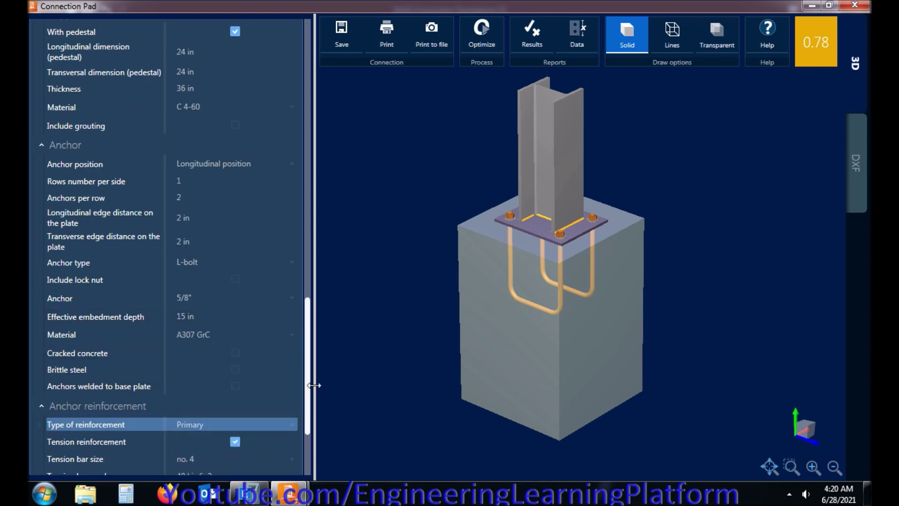
left_click_drag(307, 374, 313, 48)
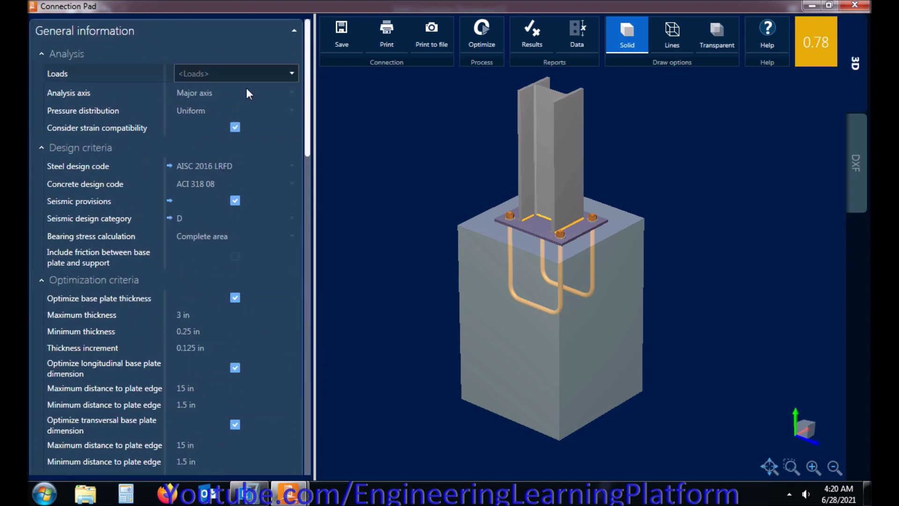
- Uncheck seismic provisions, then open and close the results report showing ratio 0.78
left_click(238, 199)
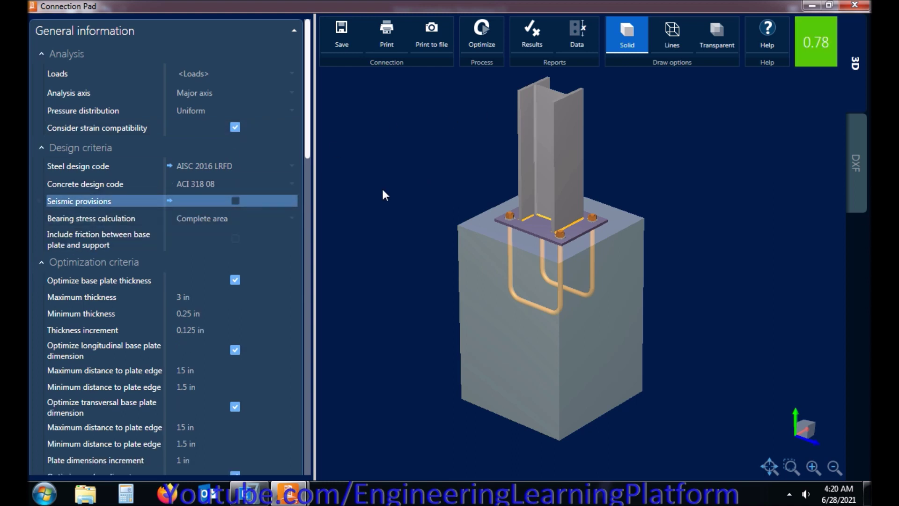
left_click_drag(657, 264, 533, 149)
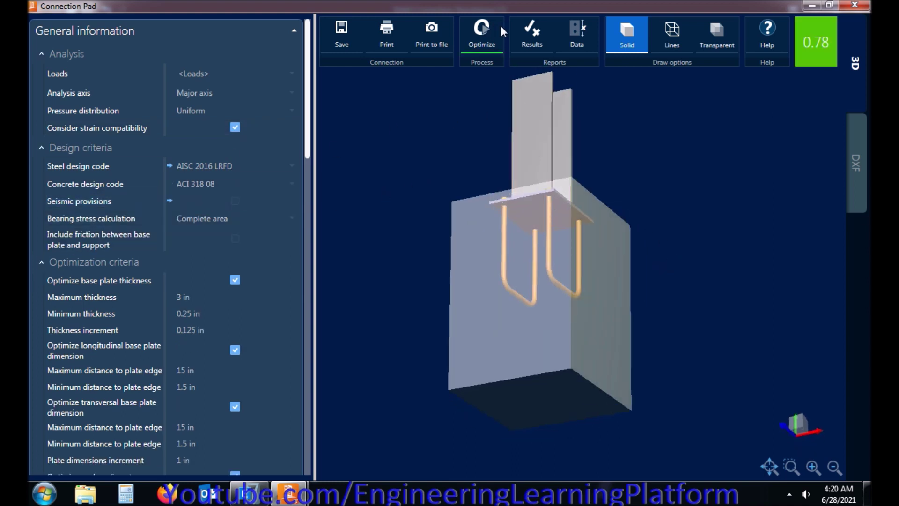
left_click(528, 30)
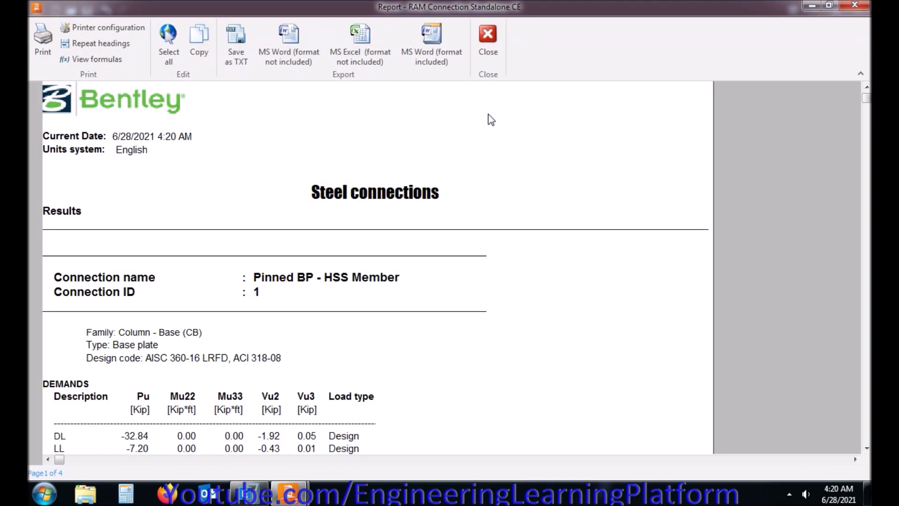
left_click(856, 5)
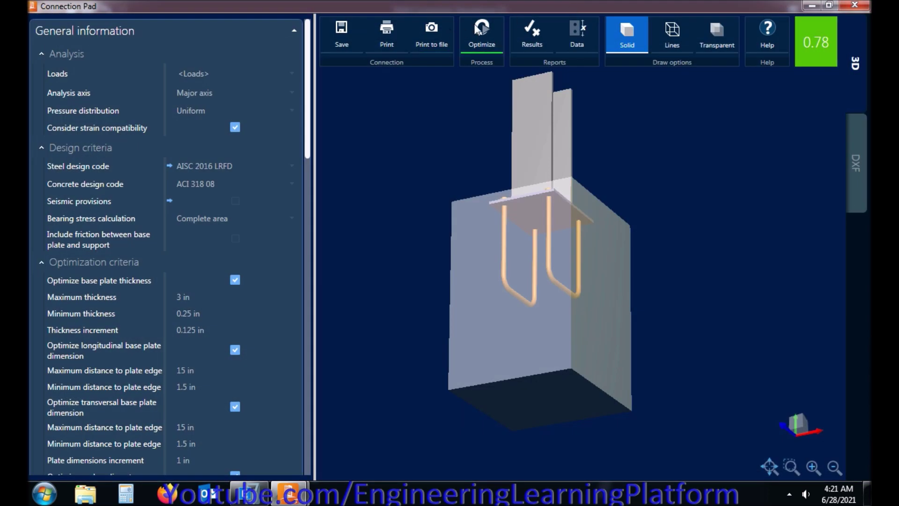
- Show the DXF drawing and zoom out until the top, lateral, front and anchor detailing views fit
left_click(857, 159)
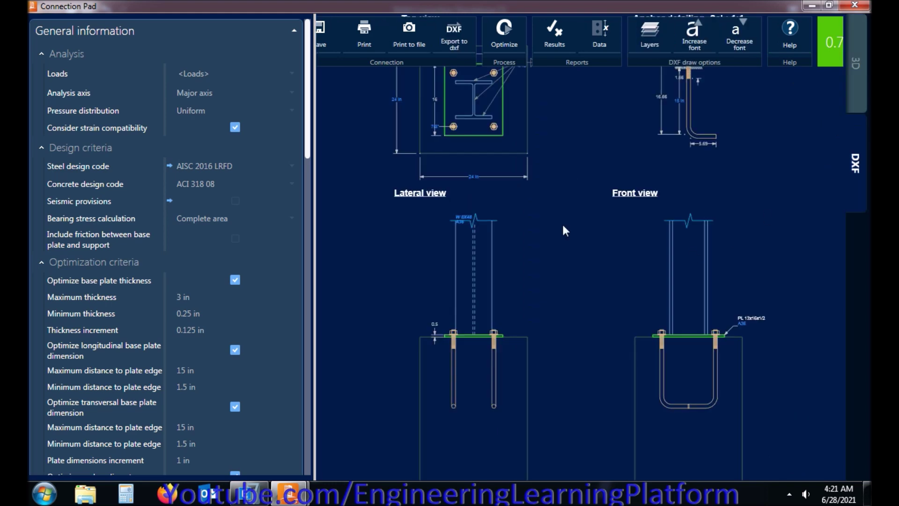
scroll(551, 225, "down", 3)
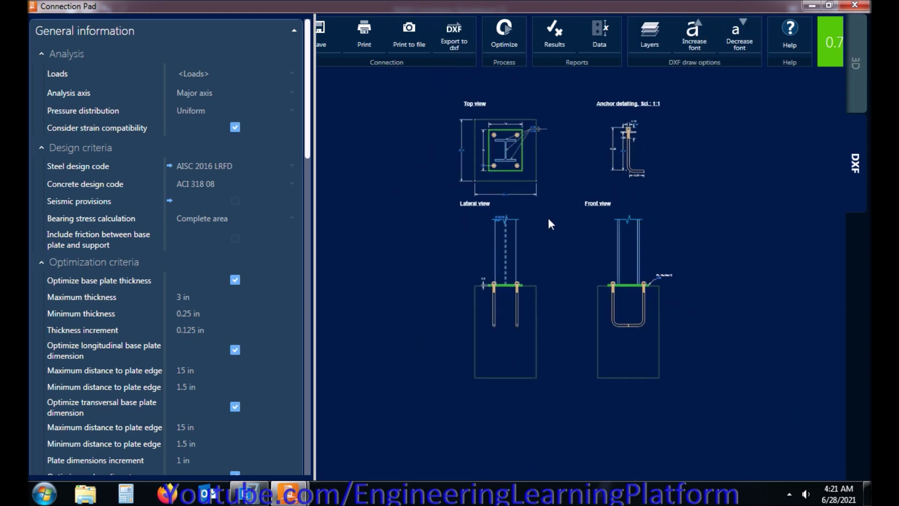